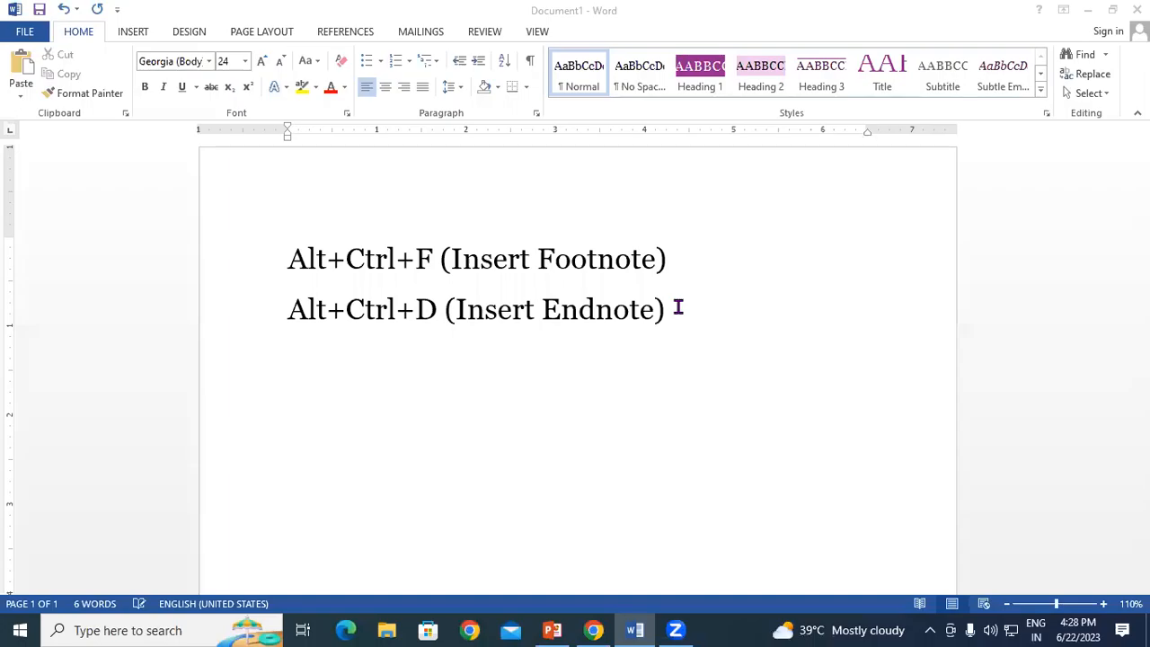
# Step: Delete the two shortcut lines at the top of the document
pyautogui.click(679, 308)
pyautogui.press('Return')
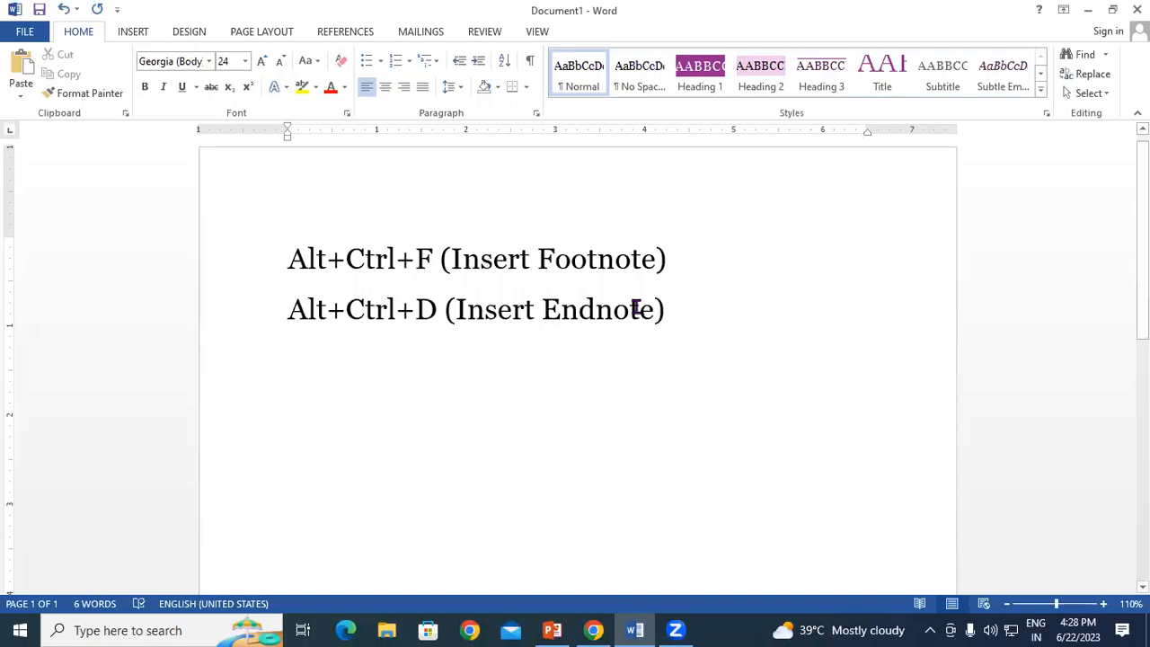
pyautogui.moveTo(278, 244); pyautogui.dragTo(705, 340)
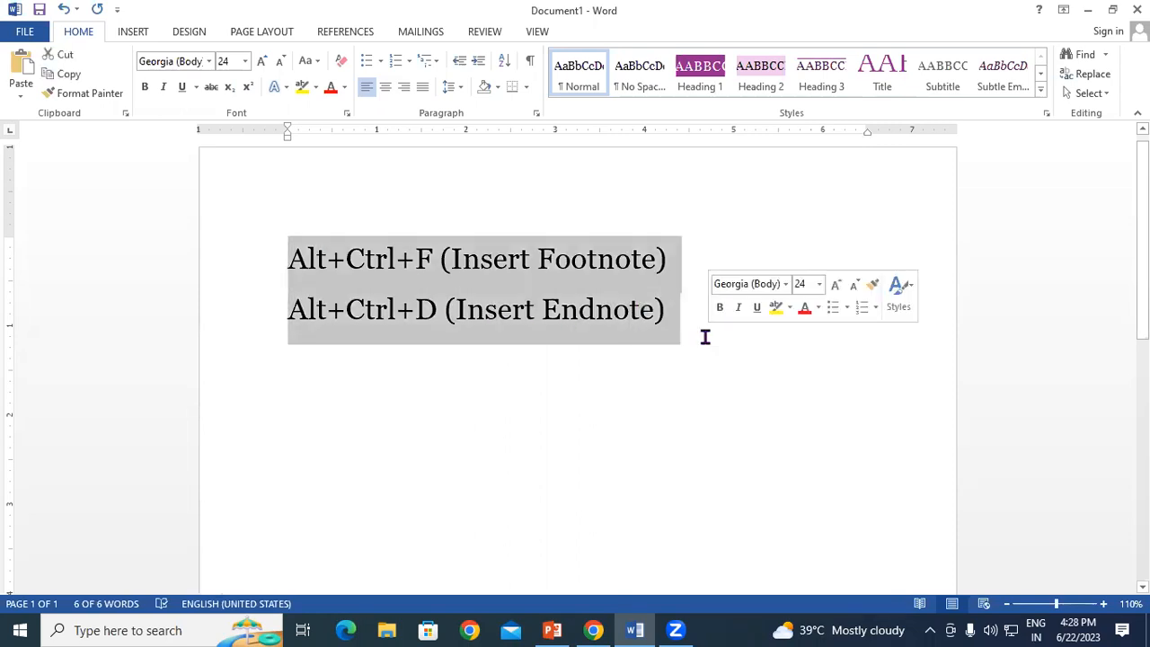
pyautogui.press('Delete')
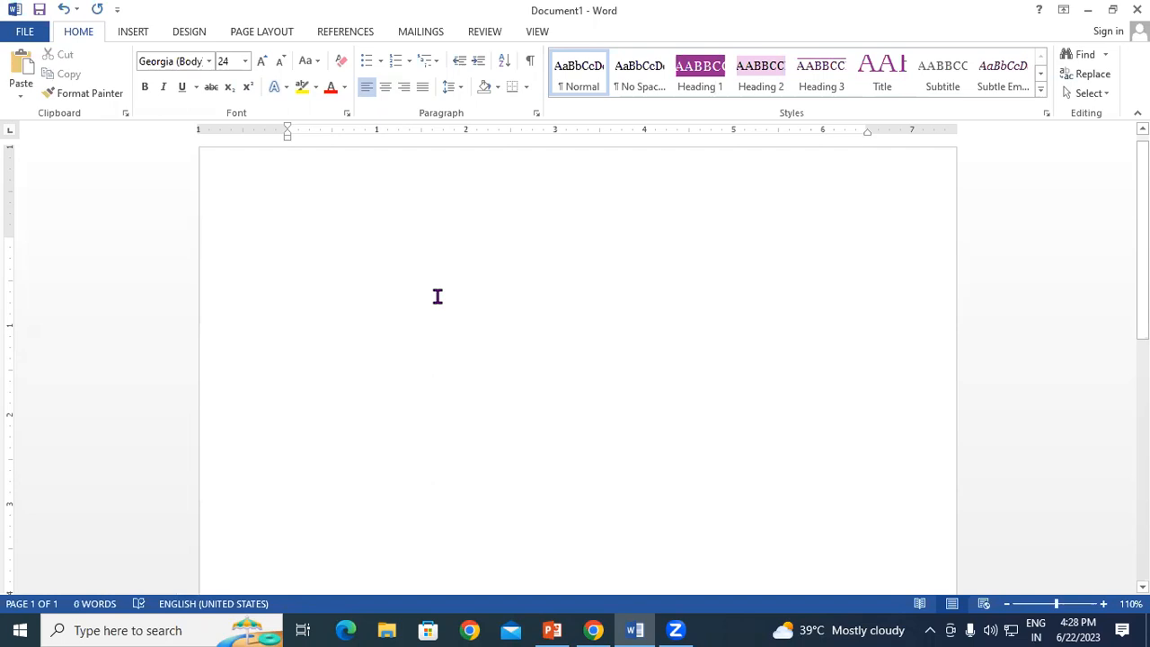
# Step: Generate sample paragraphs with =rand(50) and select all the text
pyautogui.write('=r')
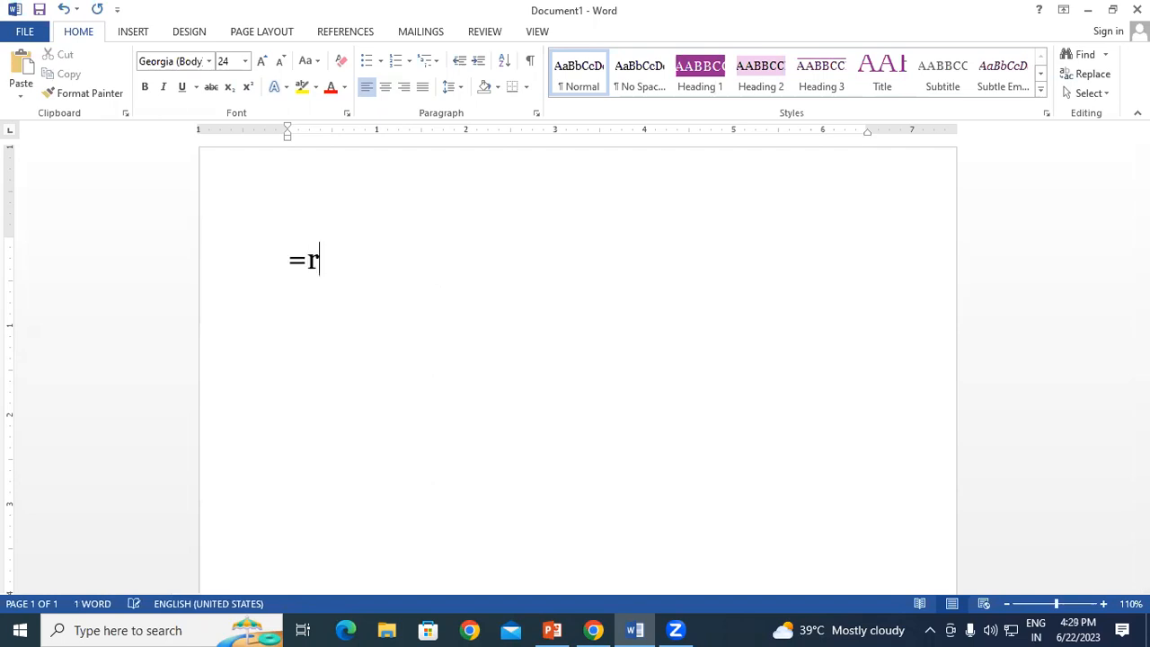
pyautogui.write('and(50')
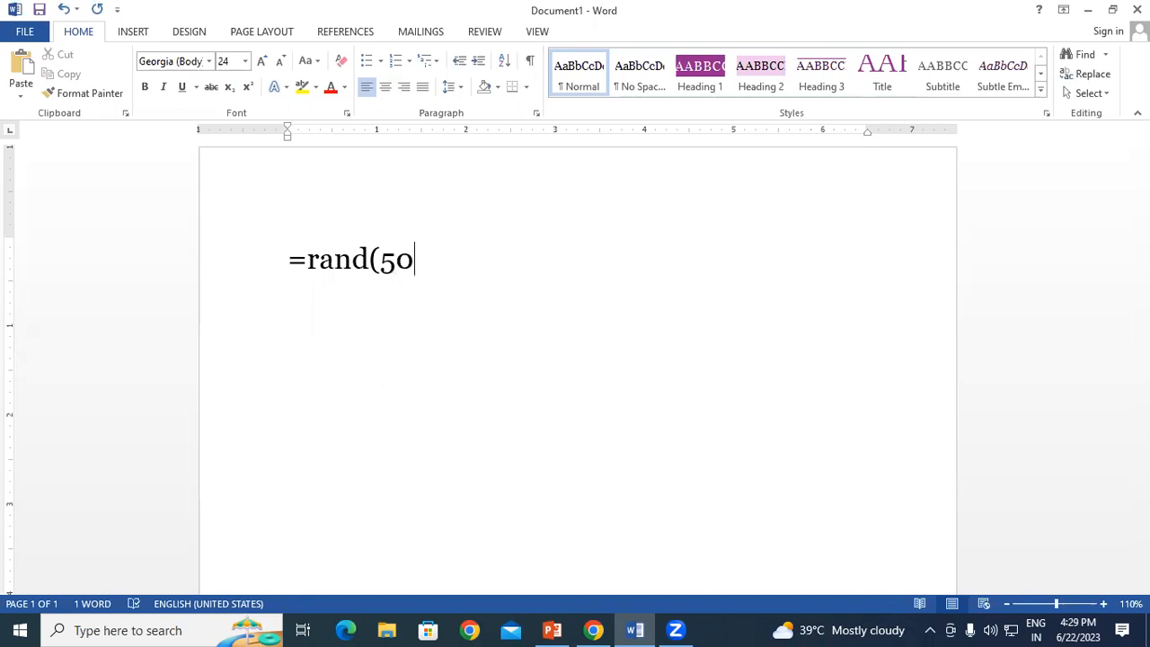
pyautogui.write(')')
pyautogui.press('Return')
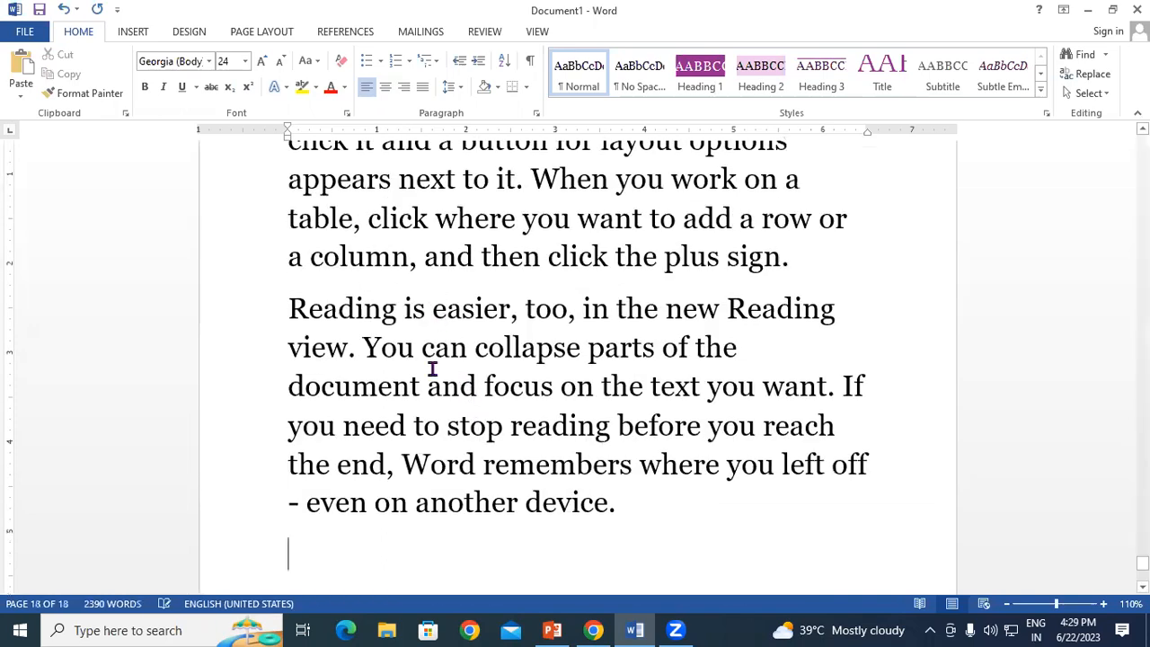
pyautogui.hotkey('ctrl', 'a')
# Step: Shrink all the sample text three font-size steps, from 24 to 16 pt
pyautogui.click(280, 62)
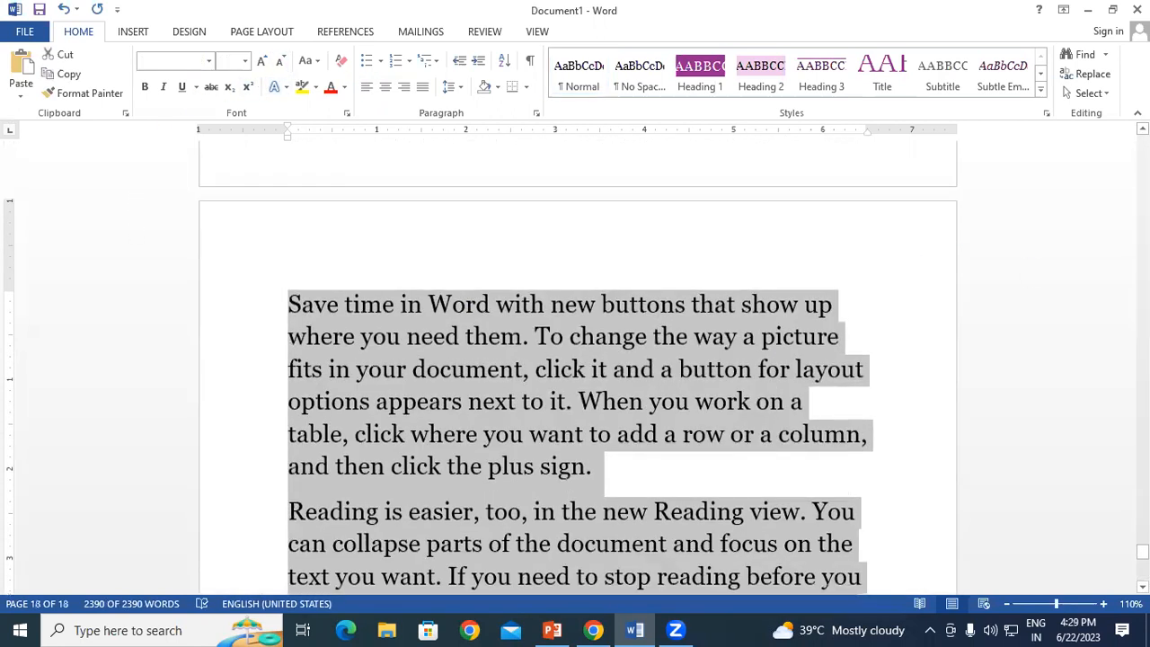
pyautogui.moveTo(1144, 552); pyautogui.dragTo(1143, 143)
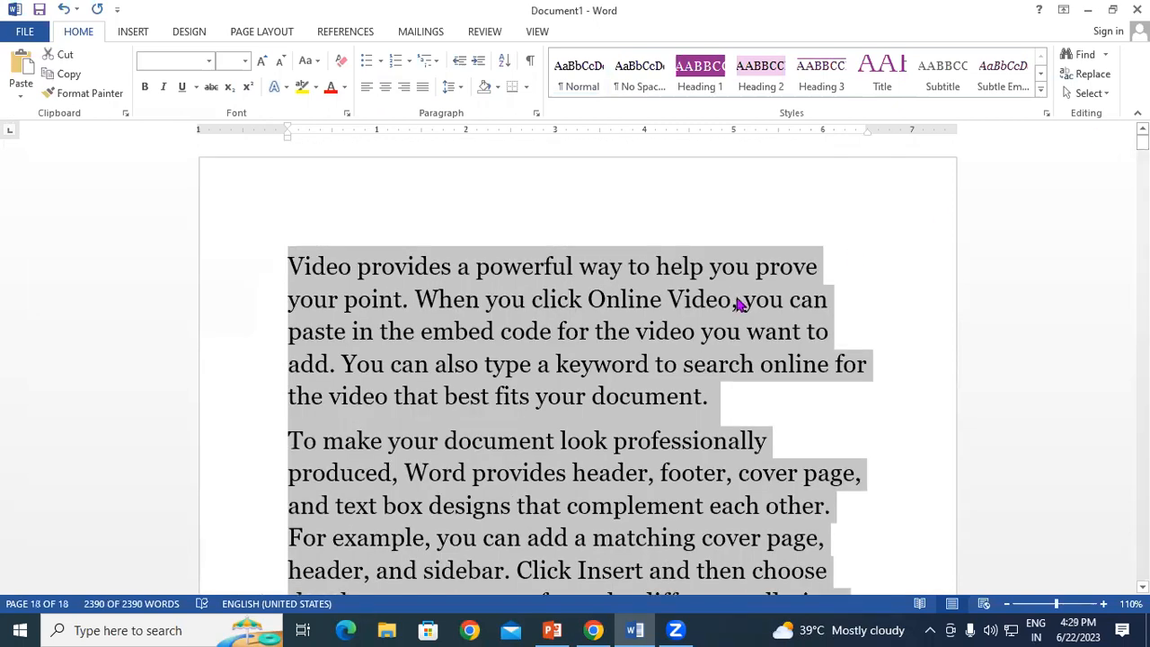
pyautogui.click(739, 303)
pyautogui.click(288, 266)
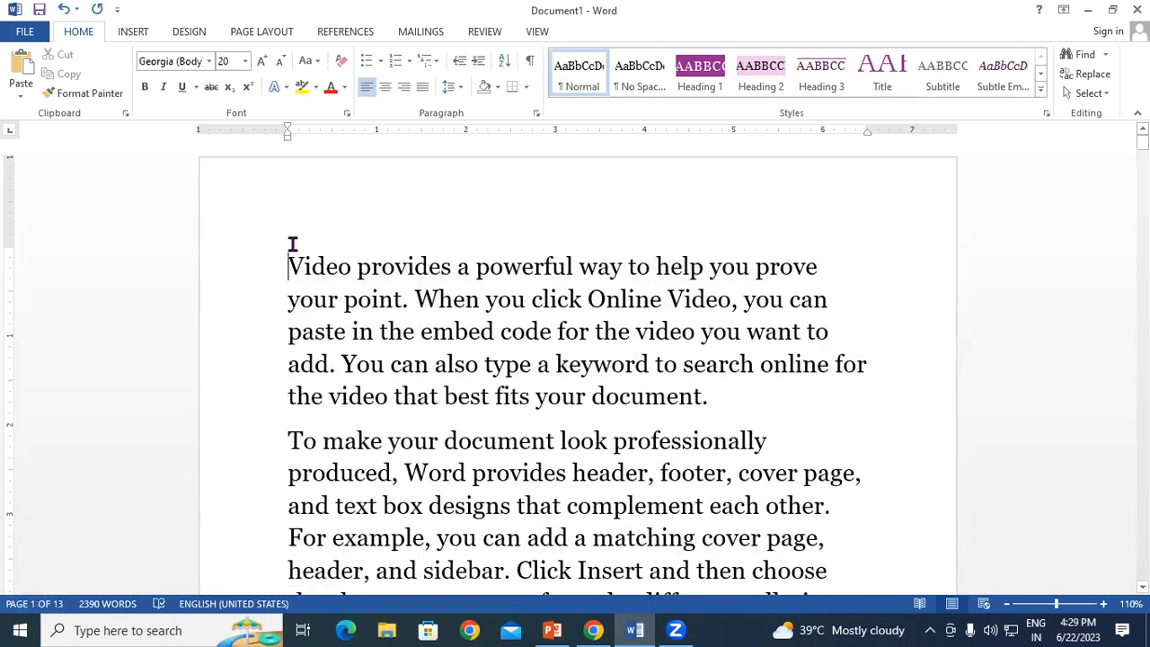
pyautogui.scroll(-5, 291, 249)
pyautogui.scroll(-2, 299, 258)
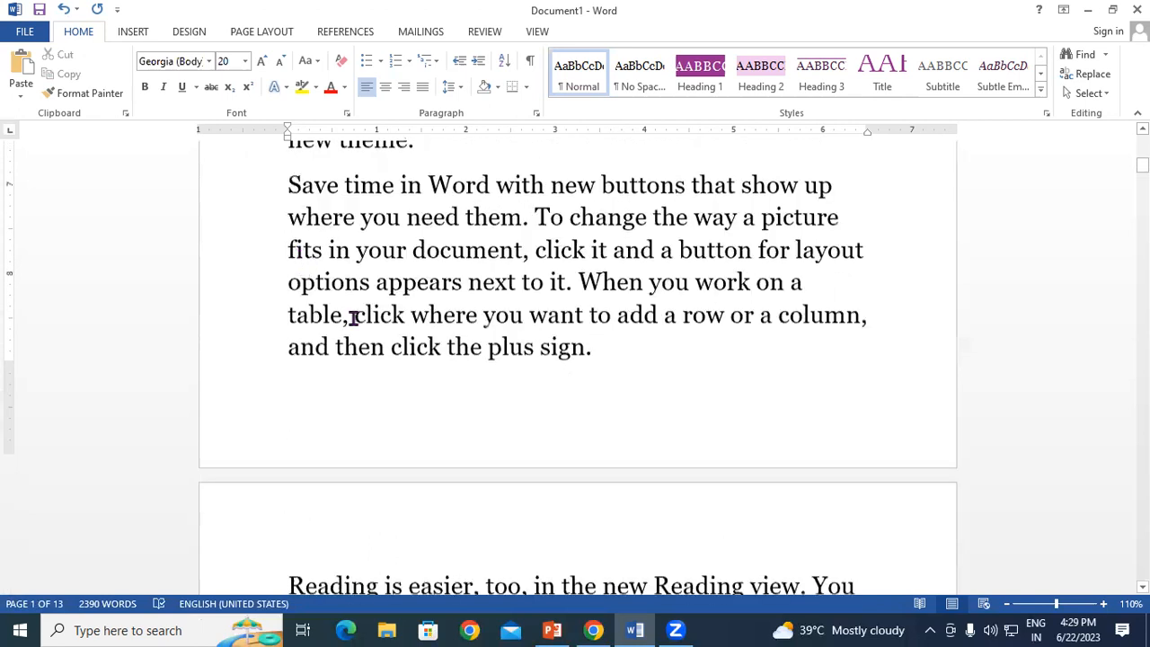
pyautogui.scroll(2, 604, 359)
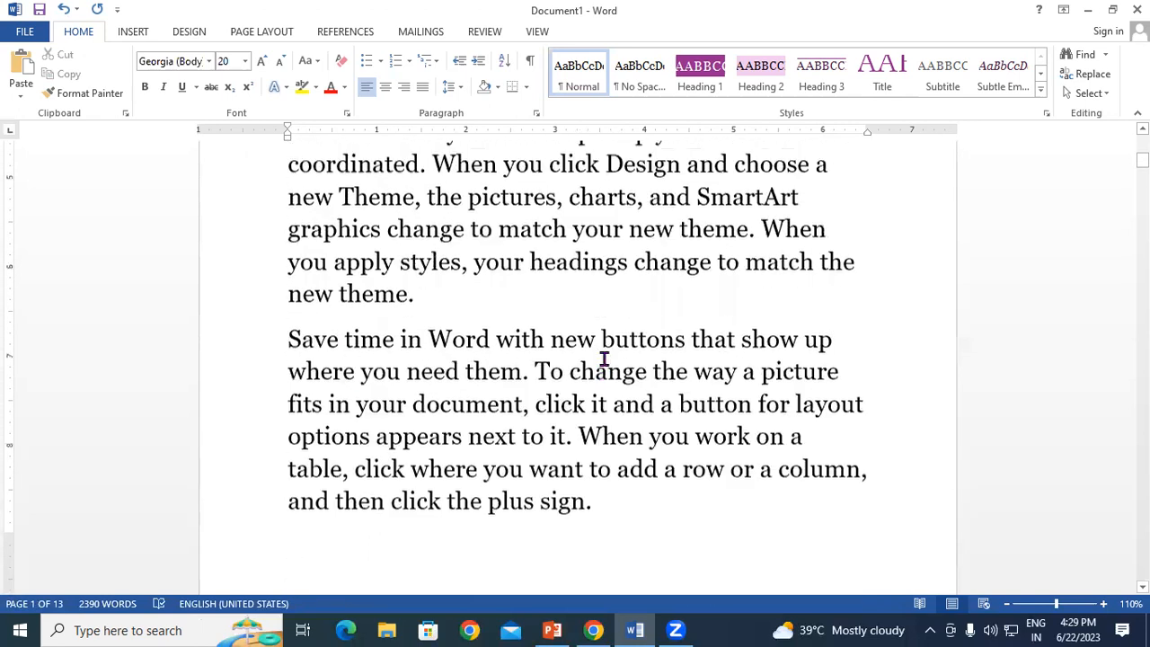
pyautogui.hotkey('ctrl', 'a')
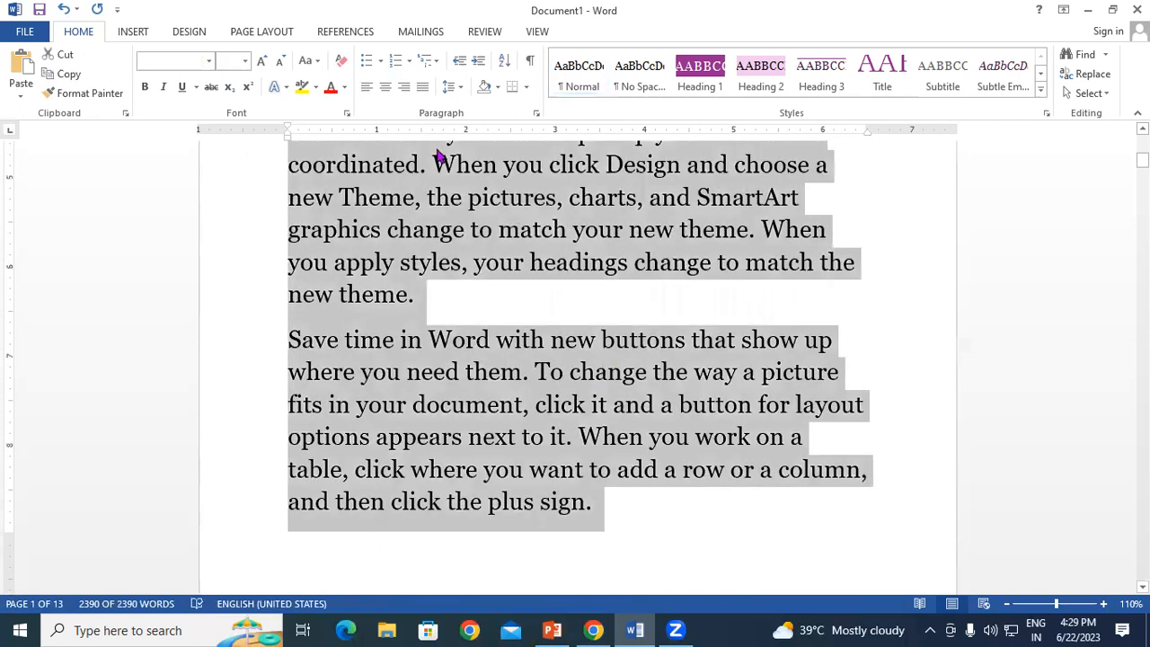
pyautogui.click(279, 60)
pyautogui.click(279, 60)
pyautogui.scroll(6, 601, 339)
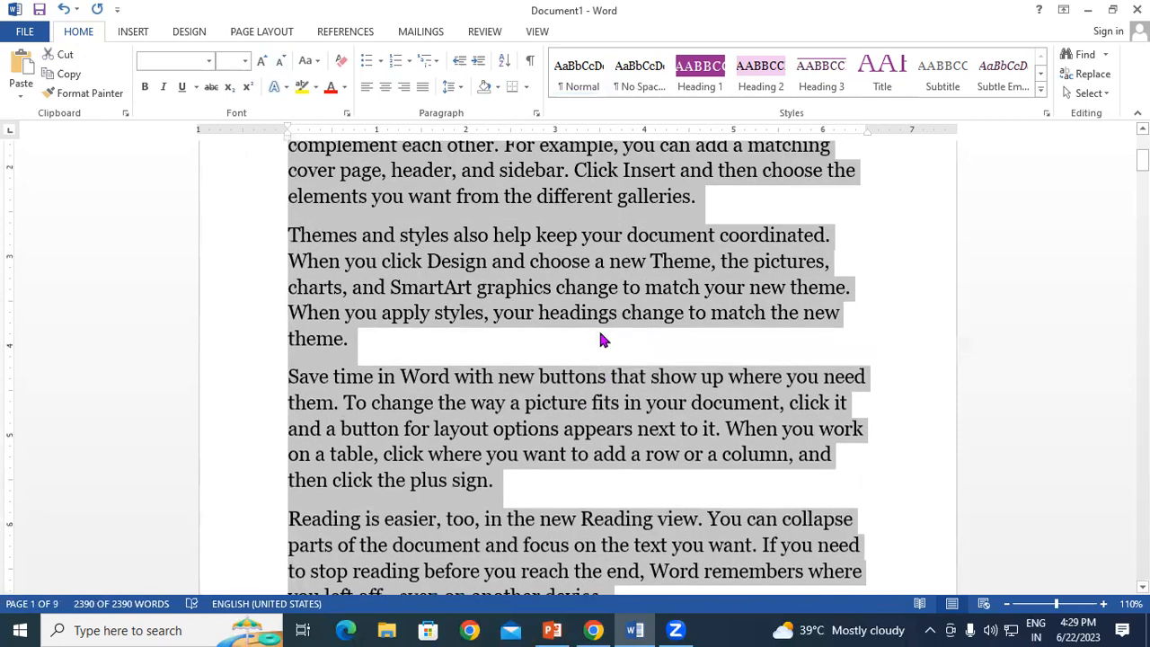
pyautogui.click(459, 289)
pyautogui.scroll(-2, 385, 290)
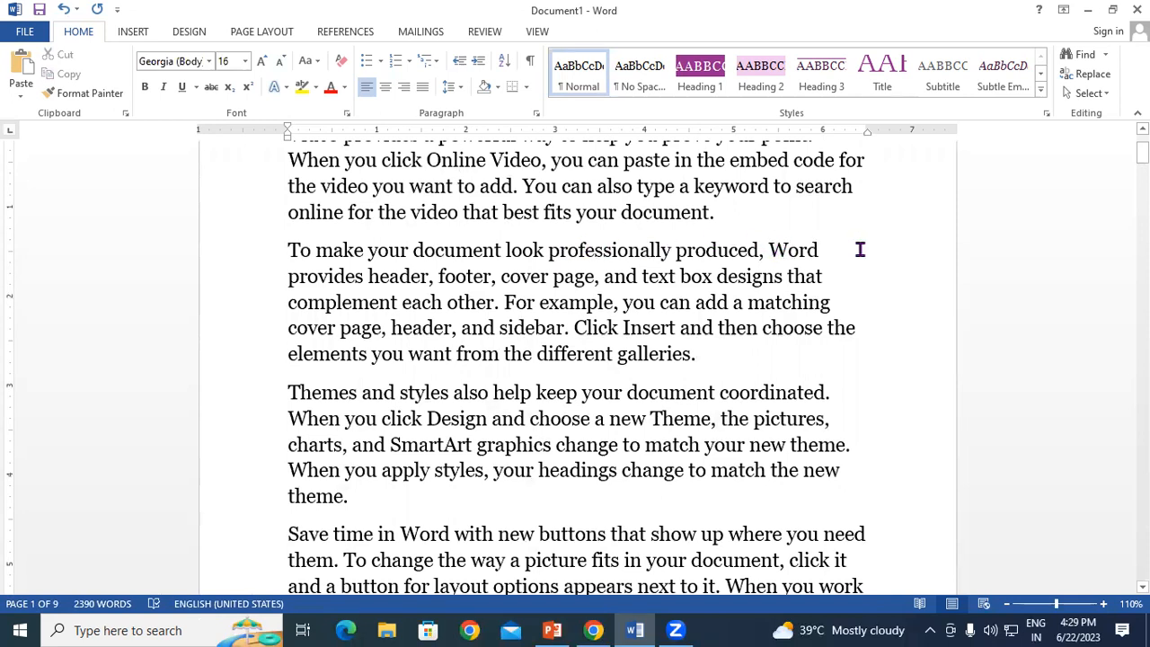
# Step: Select the word Word in the second paragraph and show the References features
pyautogui.moveTo(773, 250); pyautogui.dragTo(825, 250)
pyautogui.click(829, 249)
pyautogui.moveTo(771, 249); pyautogui.dragTo(827, 255)
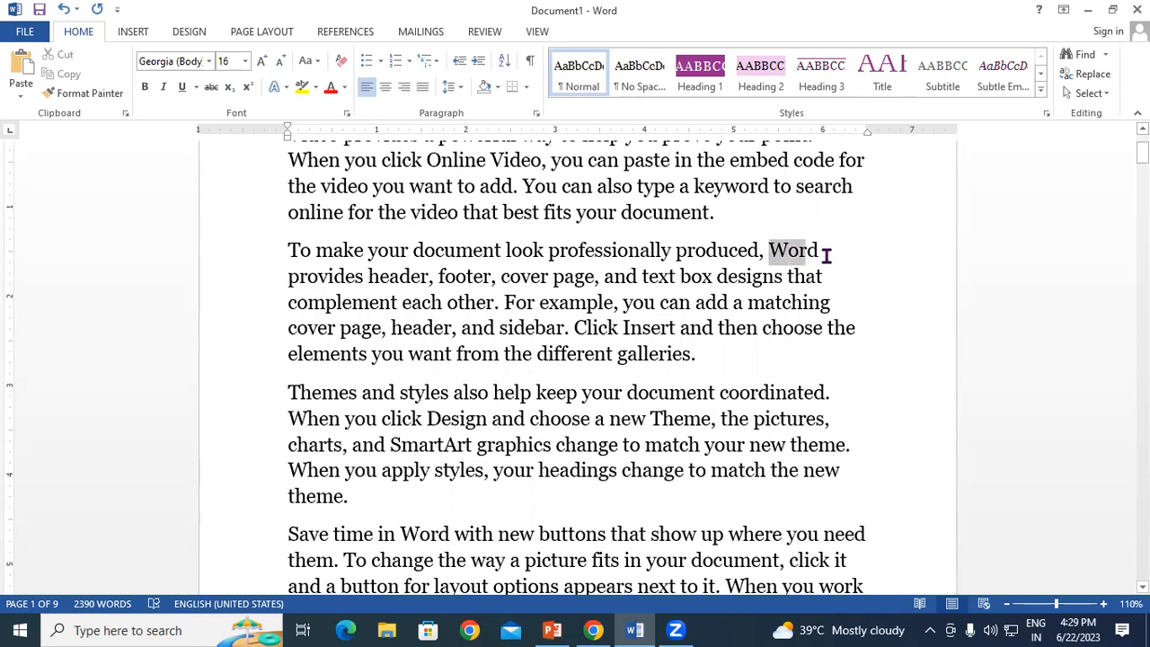
pyautogui.click(826, 255)
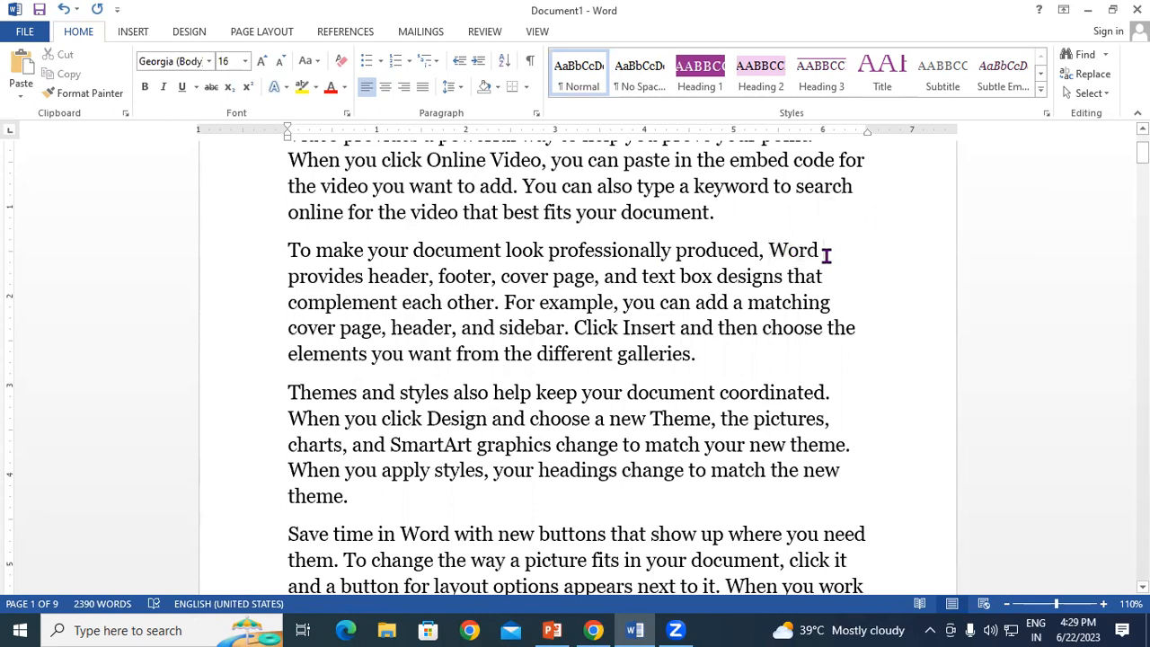
pyautogui.moveTo(770, 250); pyautogui.dragTo(832, 252)
pyautogui.click(824, 252)
pyautogui.click(823, 250)
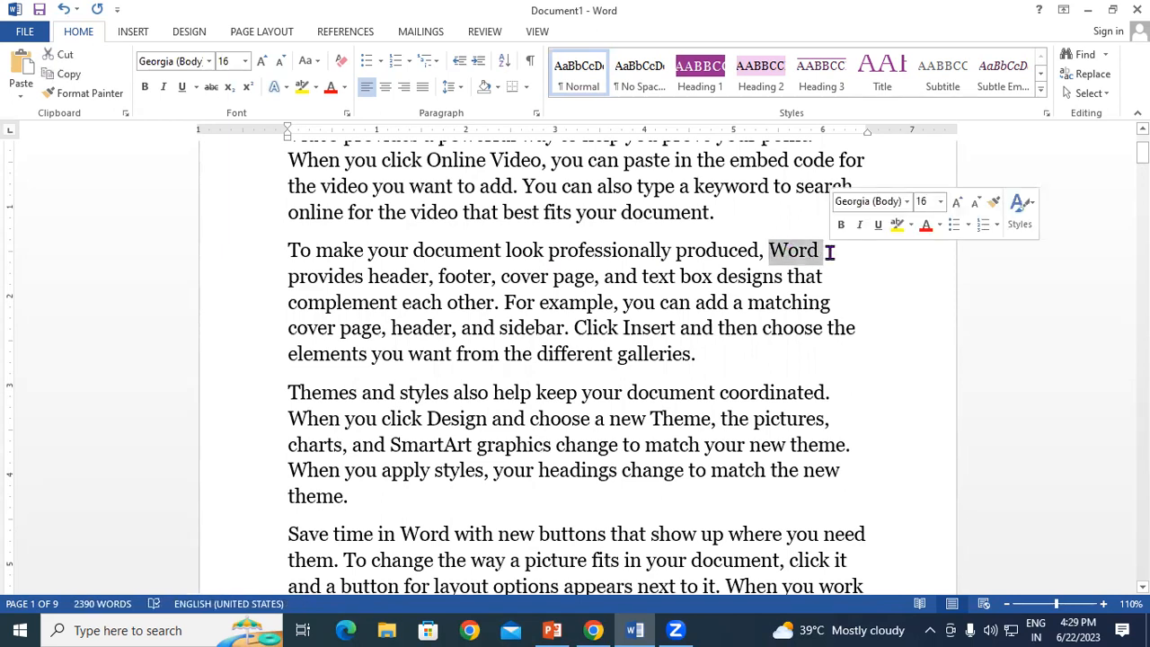
pyautogui.click(827, 252)
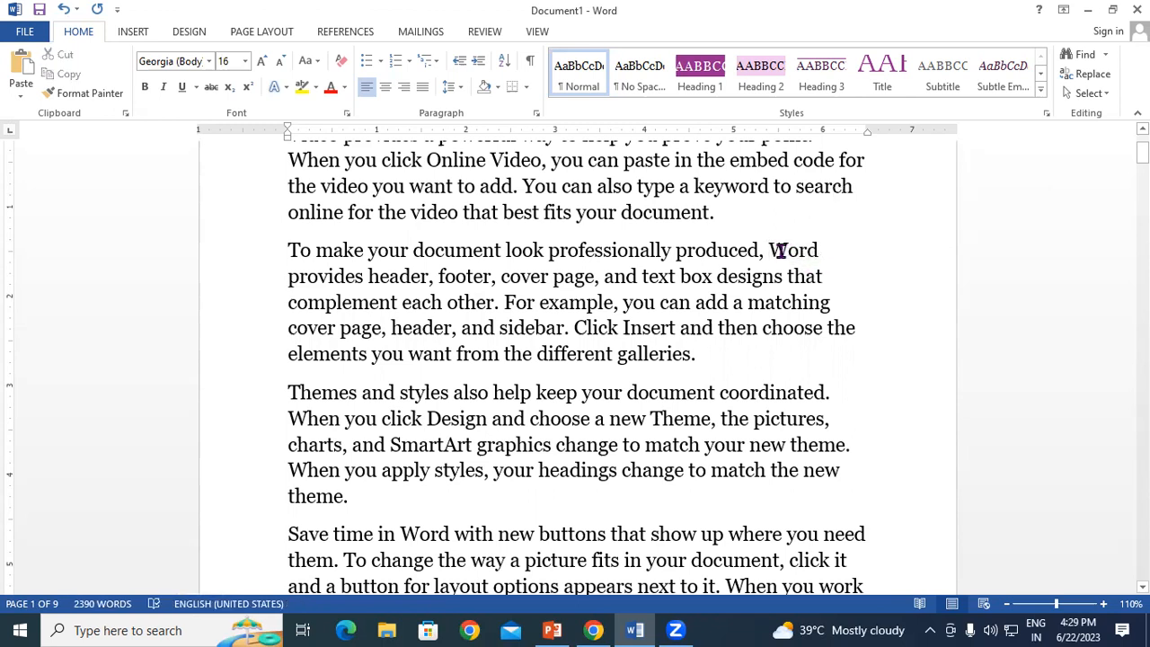
pyautogui.moveTo(771, 251); pyautogui.dragTo(820, 252)
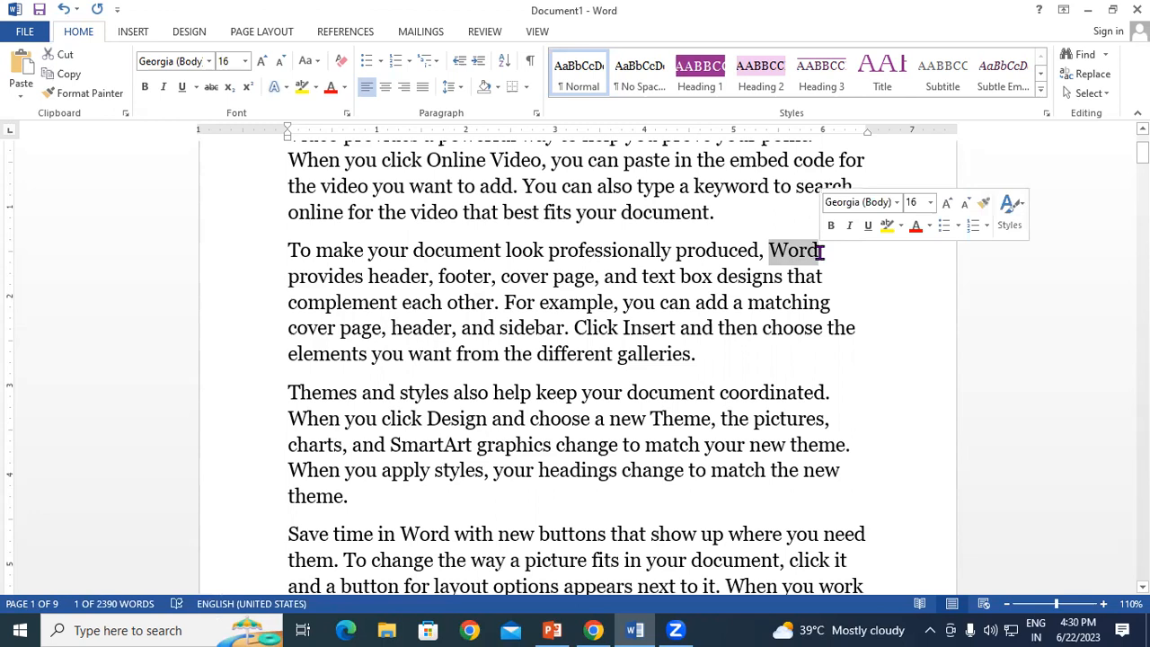
pyautogui.click(344, 33)
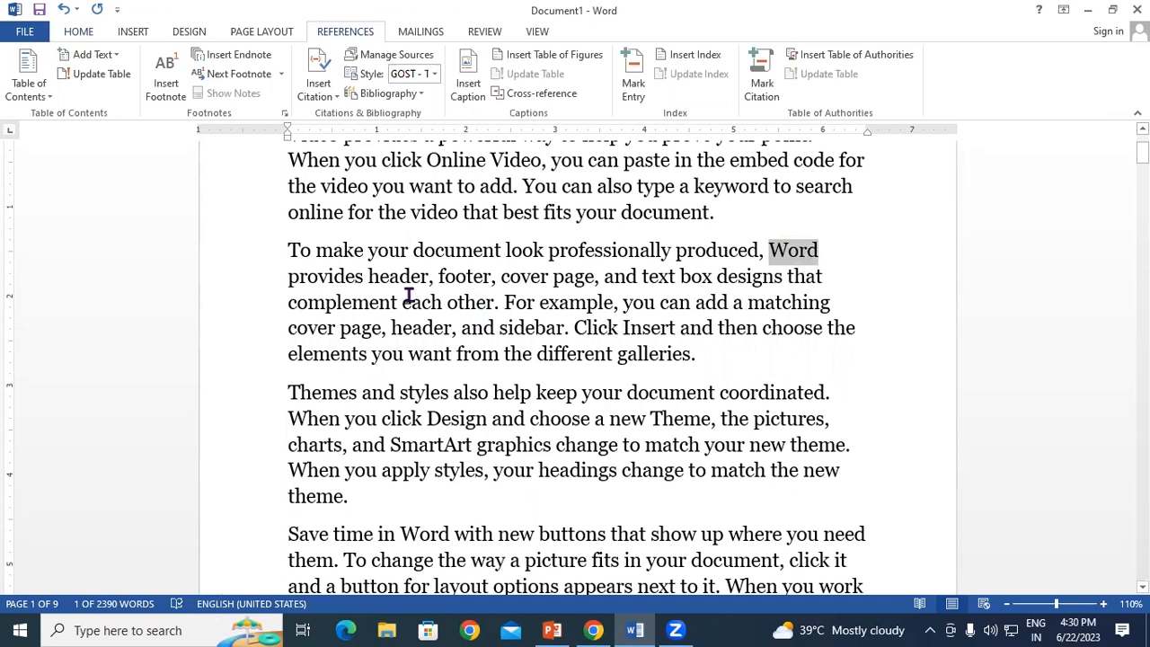
# Step: Insert footnote 1 after Word, reading 'Word(Microsoft Word)'
pyautogui.click(168, 64)
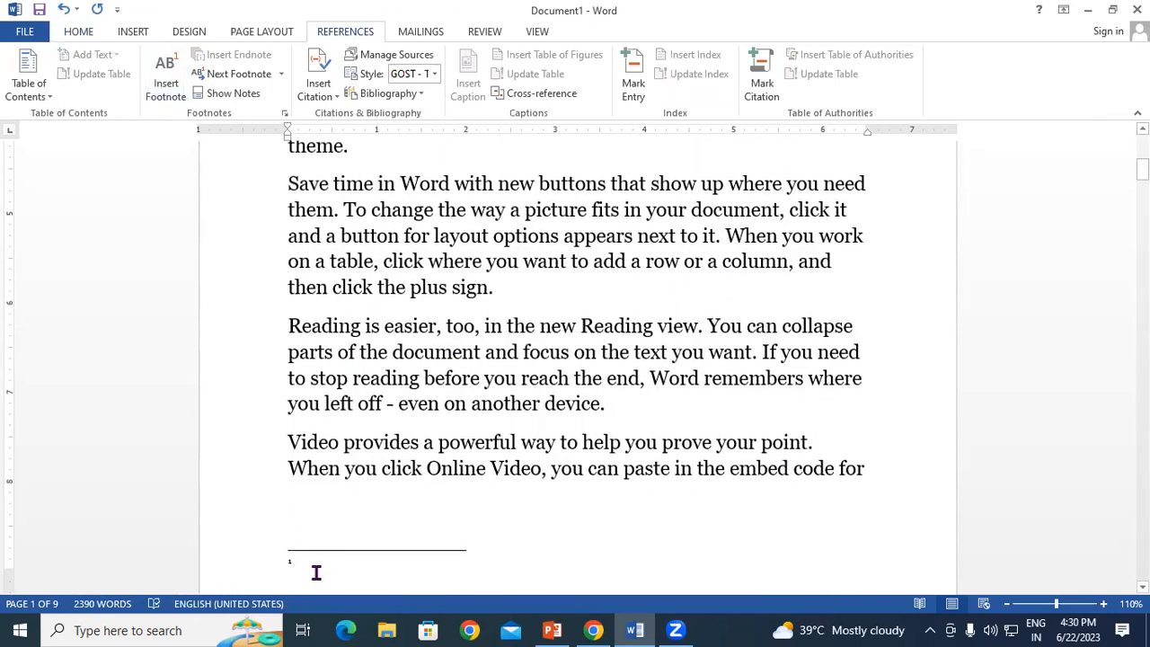
pyautogui.scroll(-3, 332, 540)
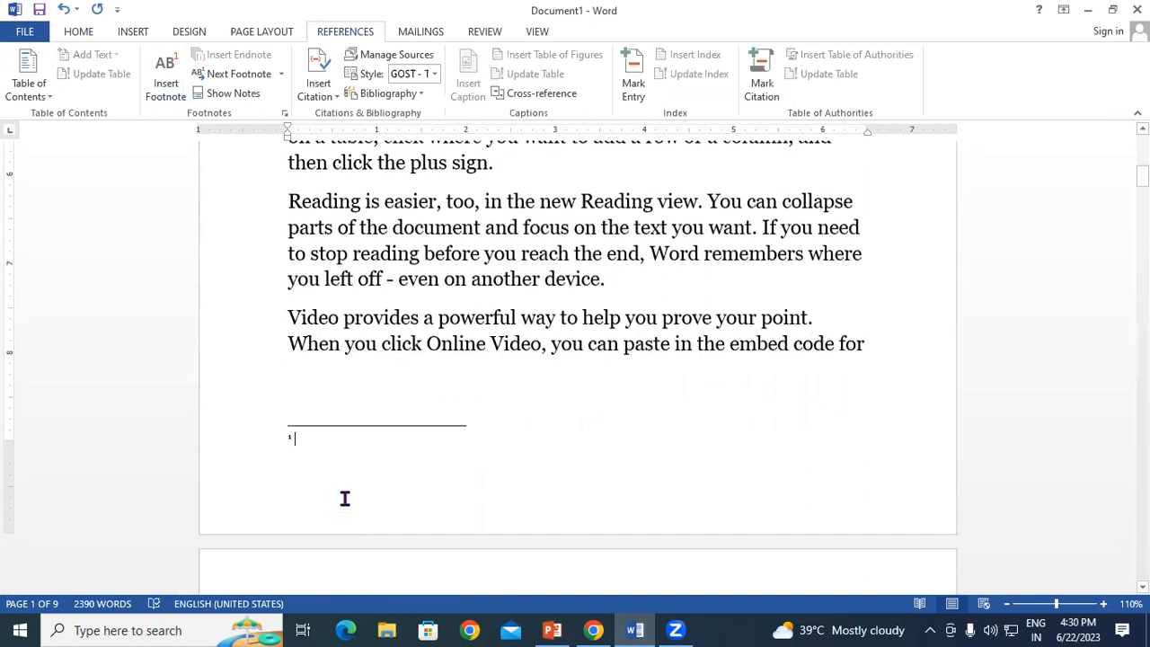
pyautogui.write('Word(')
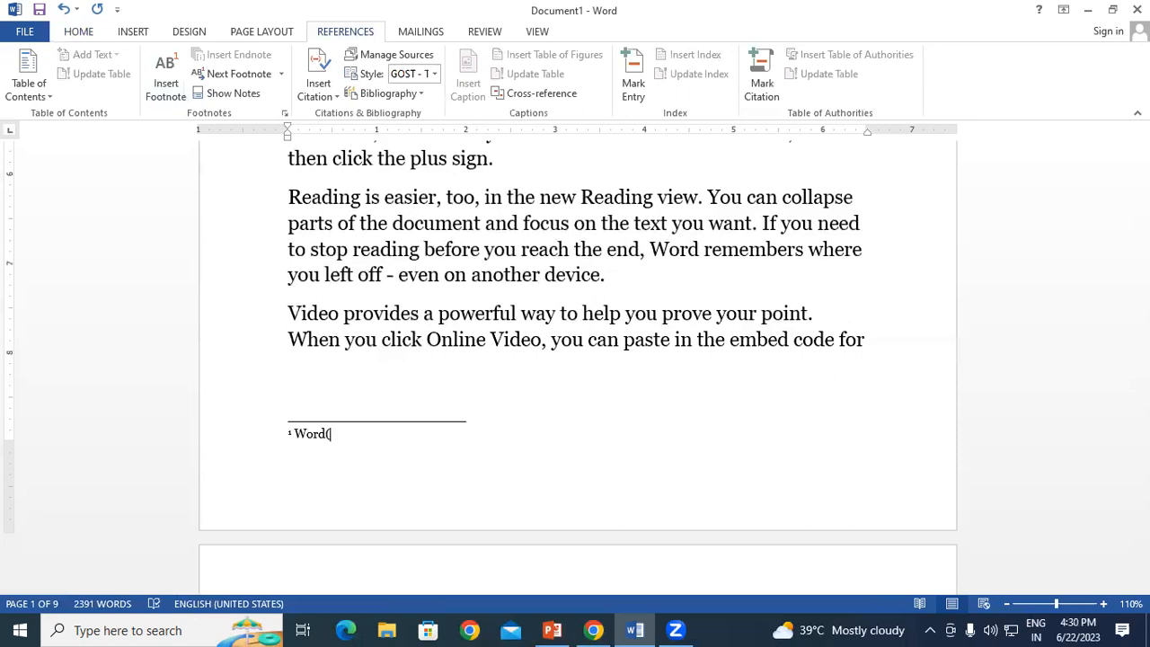
pyautogui.write('Mic')
pyautogui.press('BackSpace')
pyautogui.press('BackSpace')
pyautogui.write('icrosoft Word)')
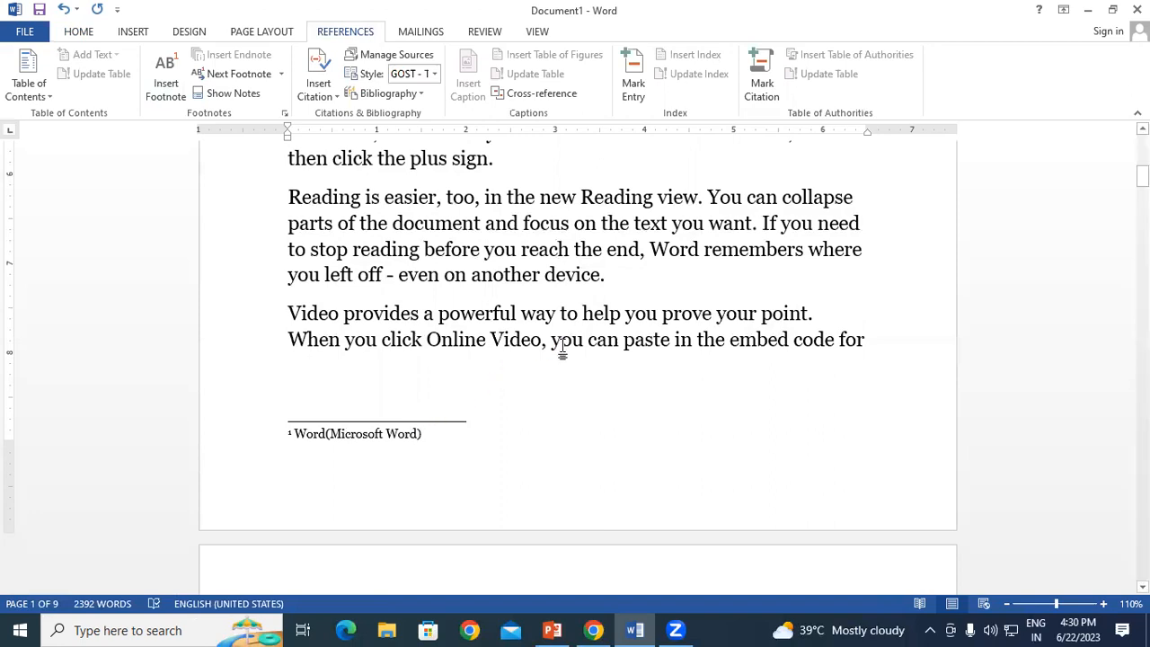
pyautogui.scroll(-3, 562, 351)
pyautogui.scroll(-4, 563, 346)
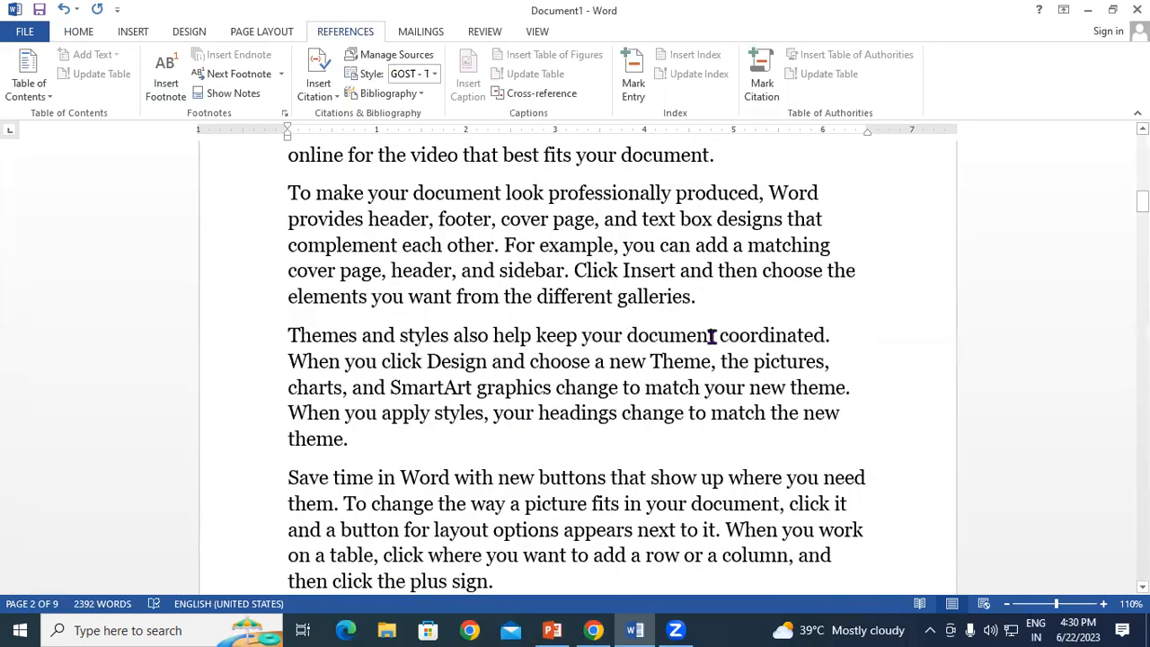
# Step: Type OS before 'coordinated' in the Themes paragraph and select it
pyautogui.click(718, 335)
pyautogui.write('O')
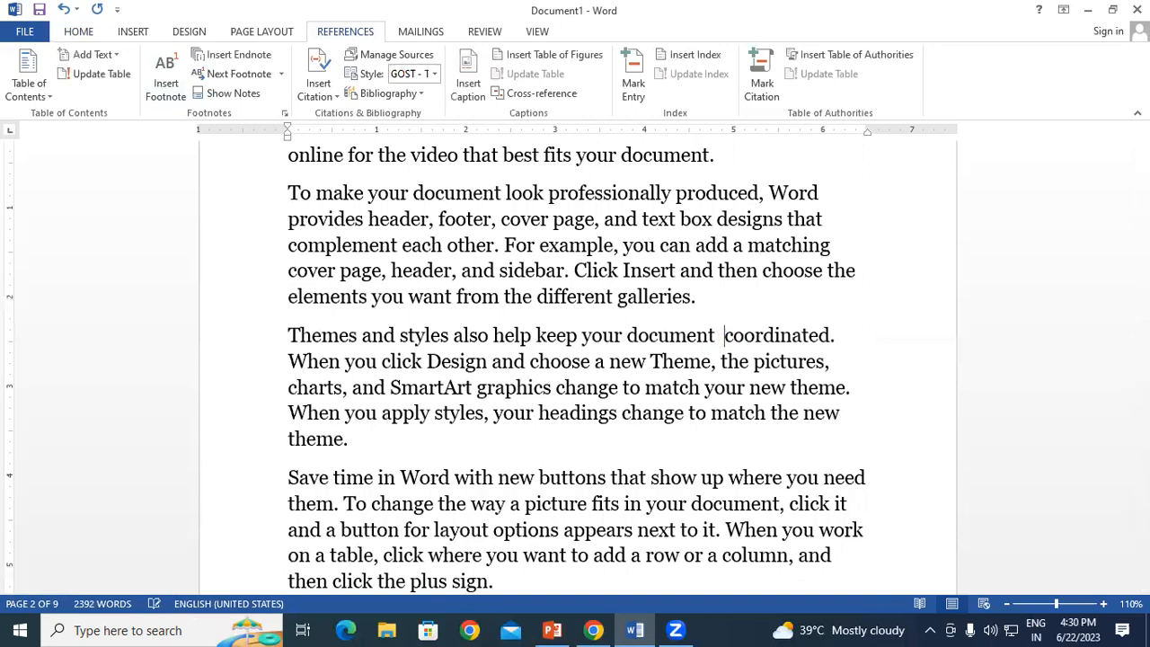
pyautogui.write('S')
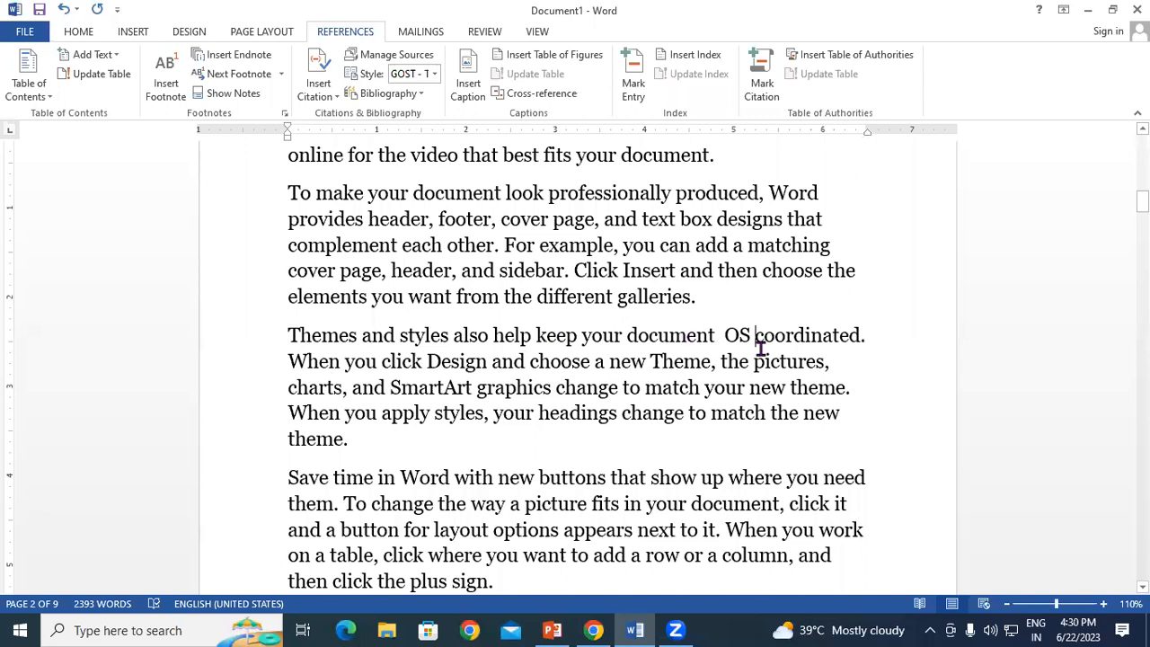
pyautogui.moveTo(753, 334); pyautogui.dragTo(724, 335)
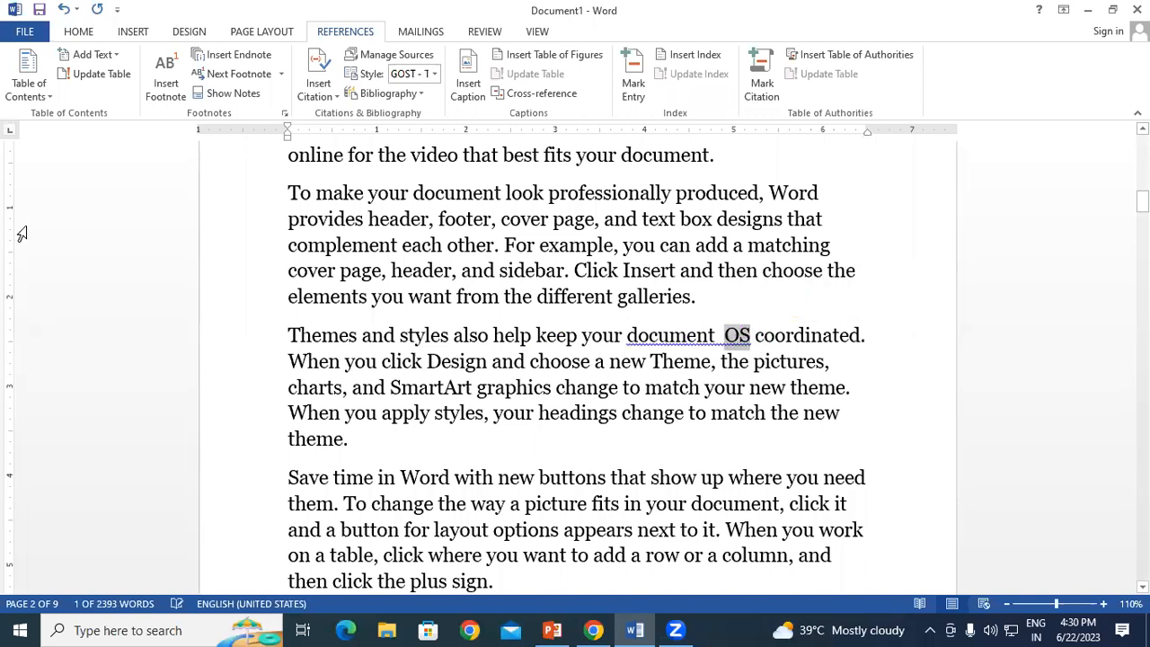
# Step: Insert footnote 2 after OS, reading 'OS(Operating System)'
pyautogui.click(162, 73)
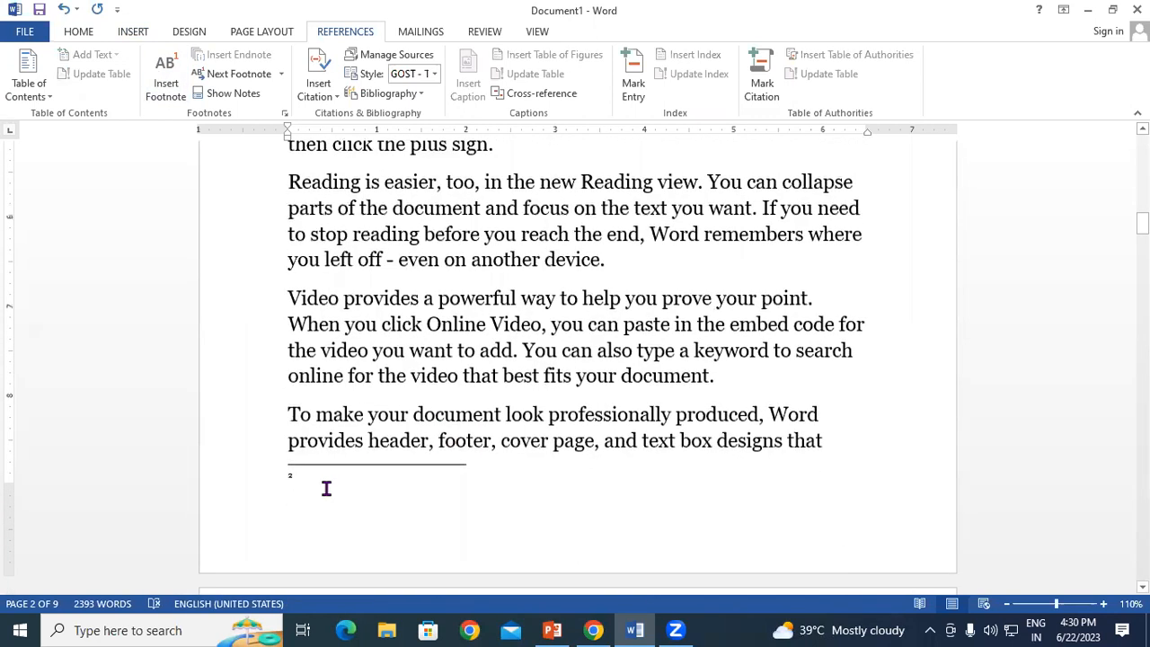
pyautogui.write('OS(Op')
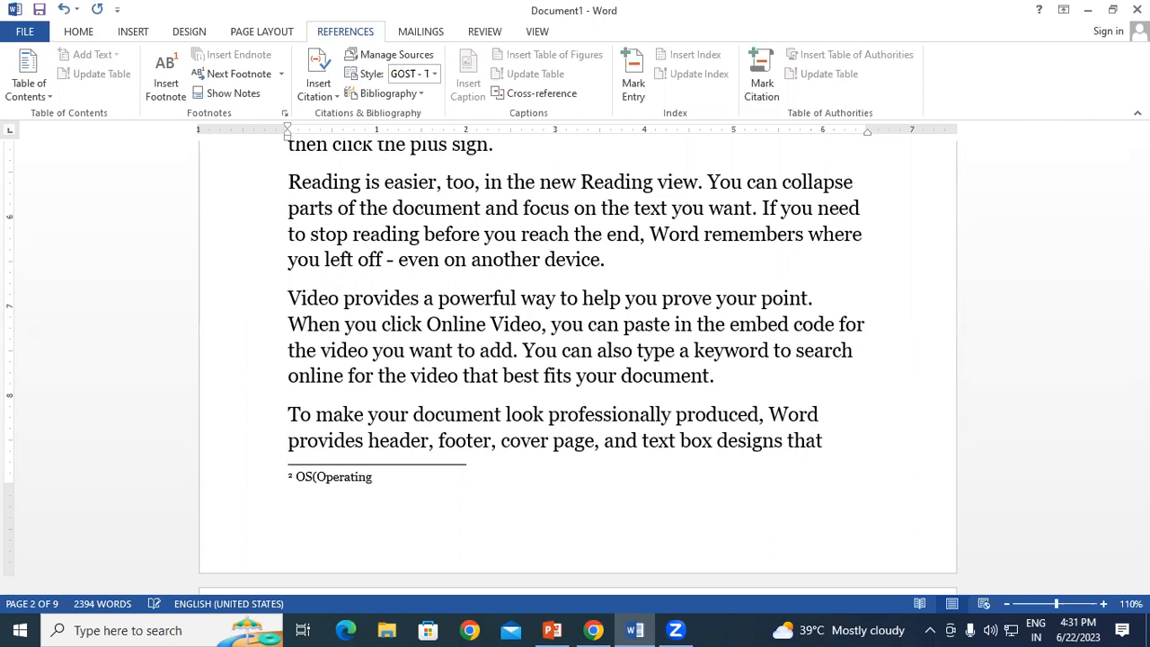
pyautogui.write('Sys')
pyautogui.press('BackSpace')
pyautogui.press('BackSpace')
pyautogui.write('ystem')
# Step: Fix the flagged double space by accepting the 'document OS' suggestion
pyautogui.moveTo(1143, 223); pyautogui.dragTo(1143, 144)
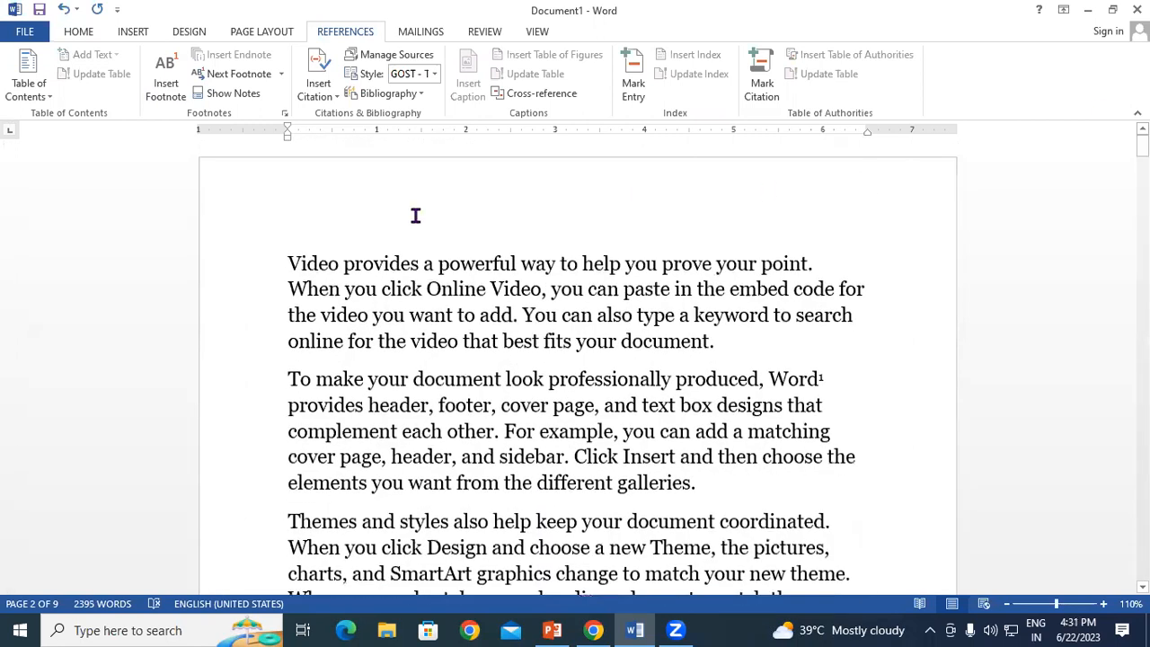
pyautogui.click(286, 260)
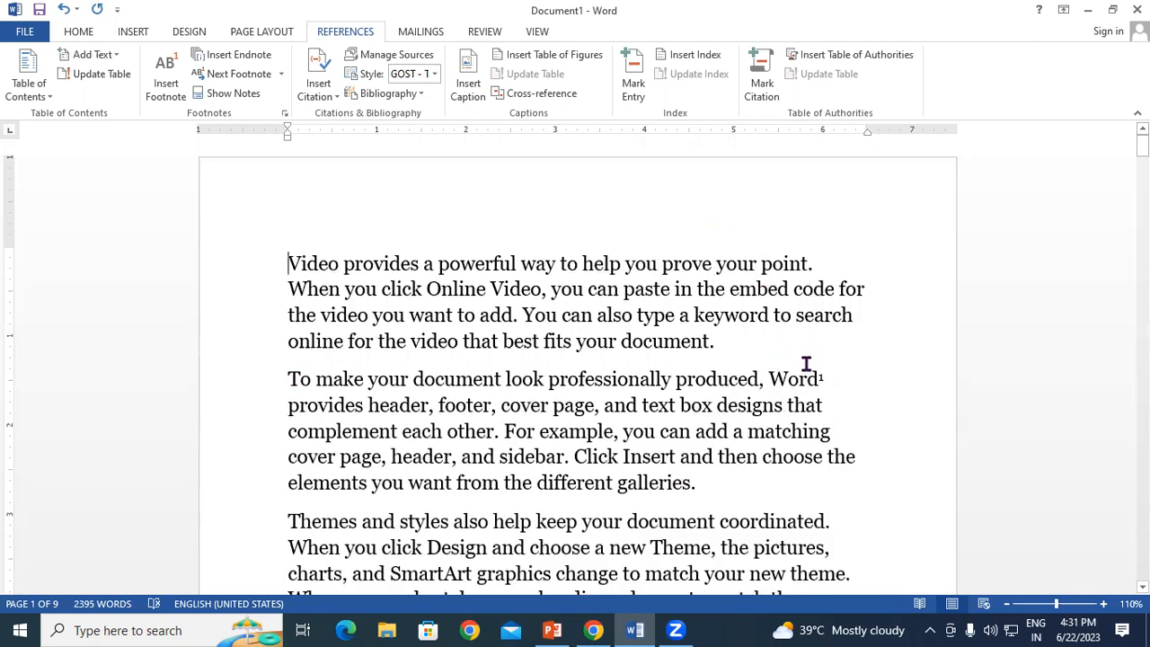
pyautogui.moveTo(808, 378)
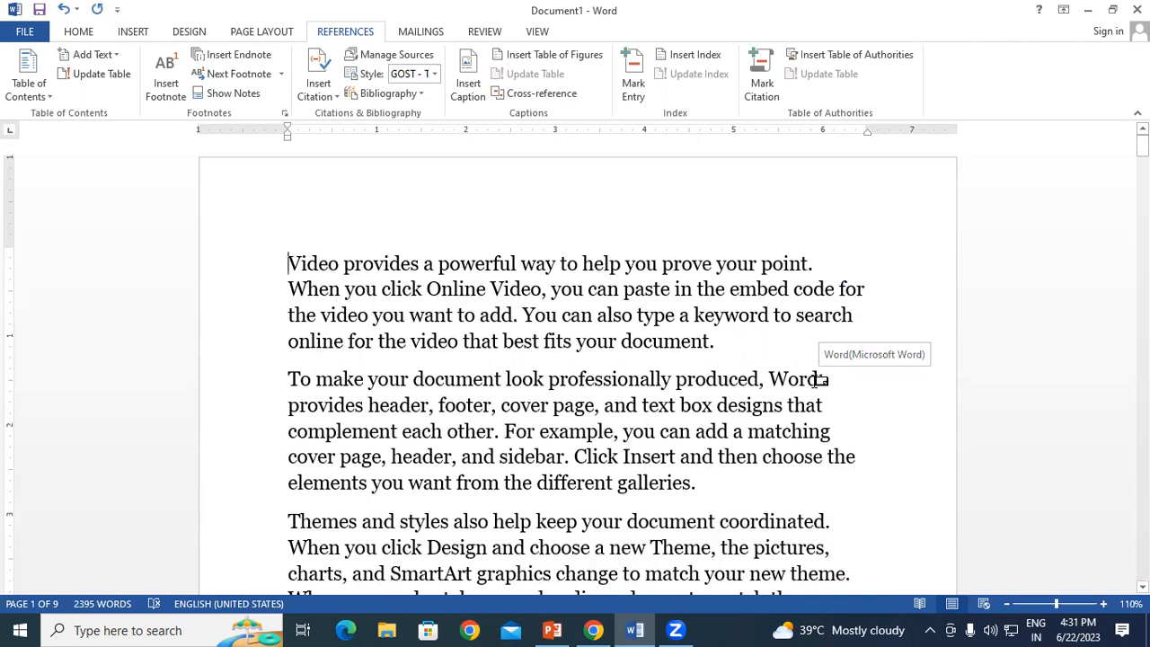
pyautogui.scroll(-3, 709, 267)
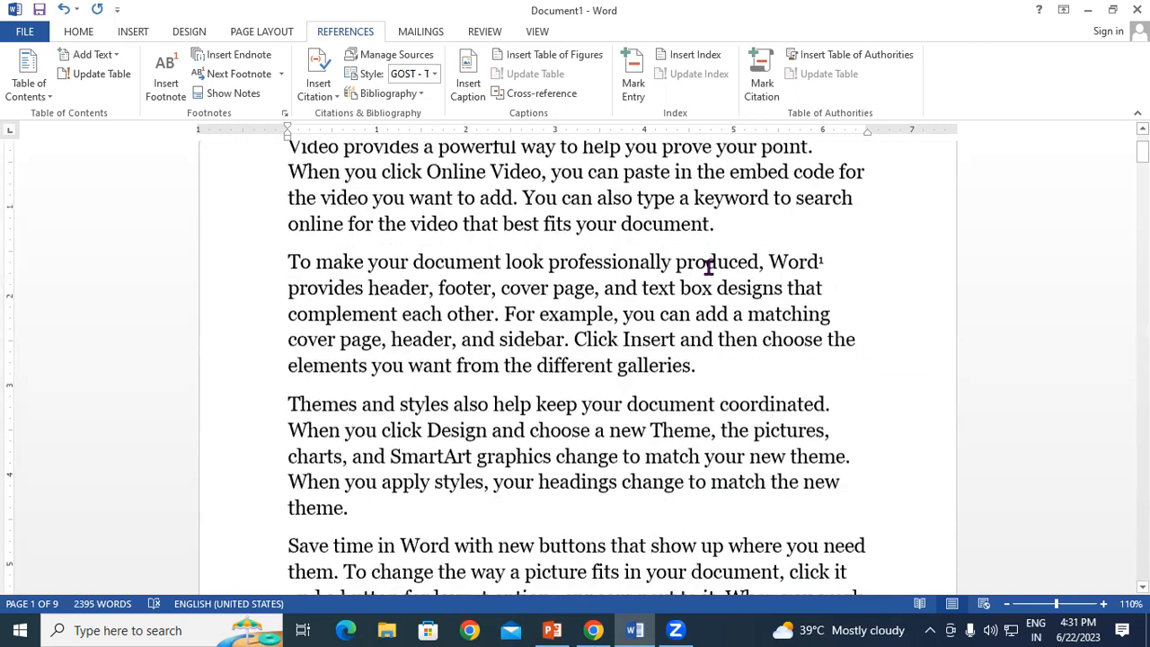
pyautogui.scroll(-4, 709, 270)
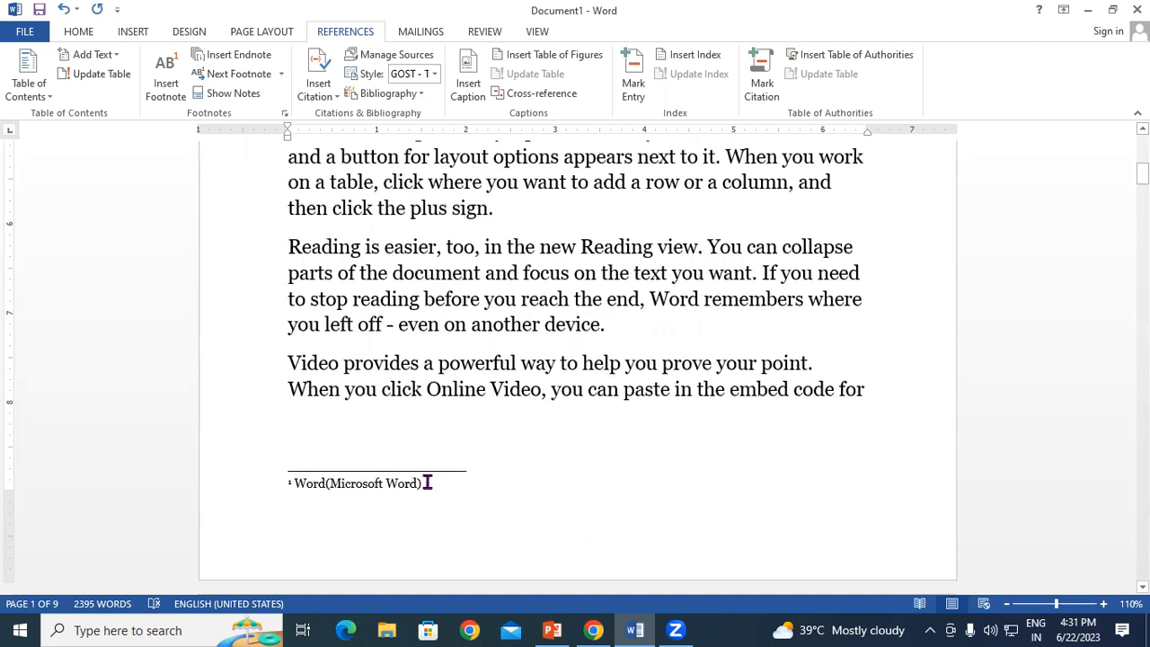
pyautogui.scroll(-5, 428, 483)
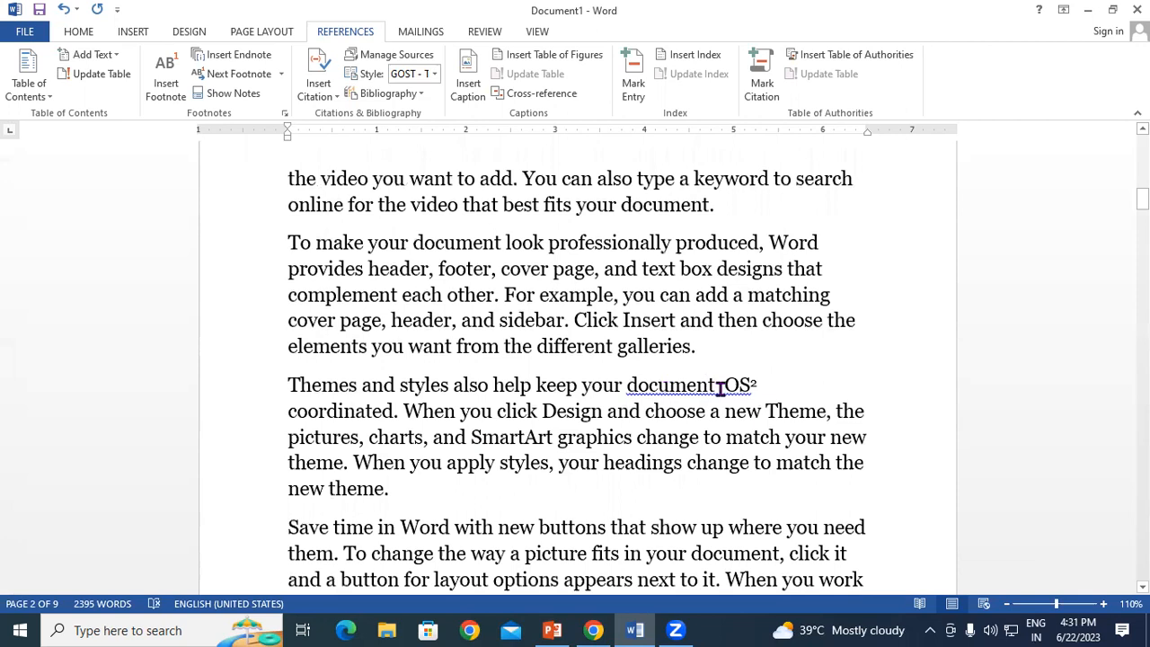
pyautogui.scroll(-3, 724, 389)
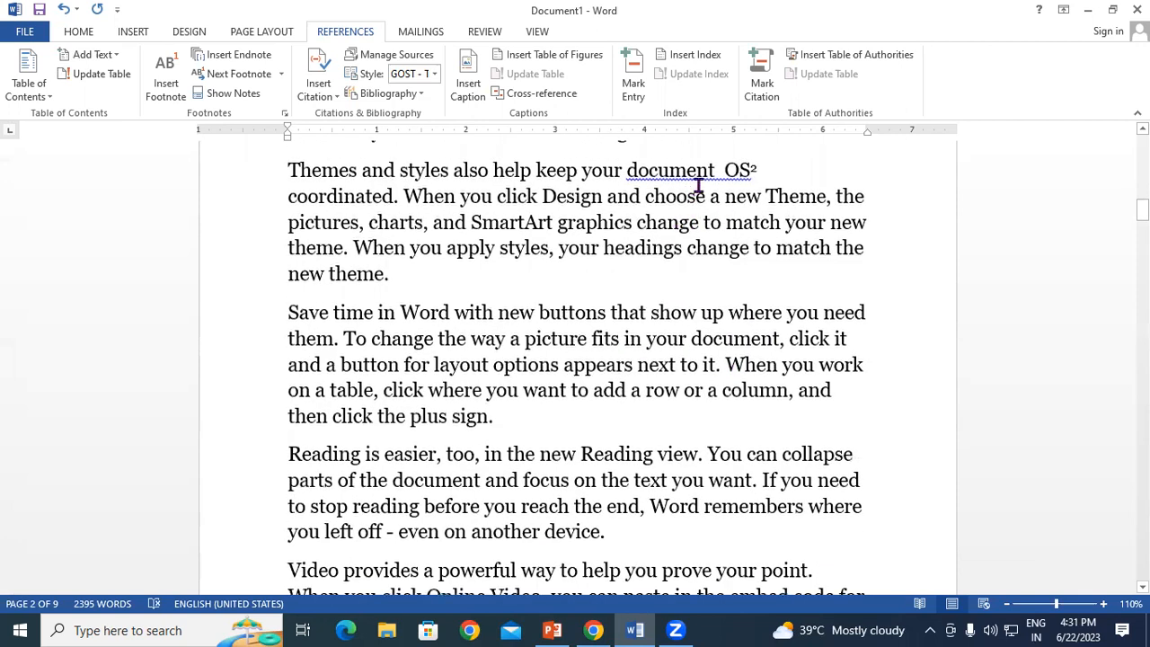
pyautogui.rightClick(730, 180)
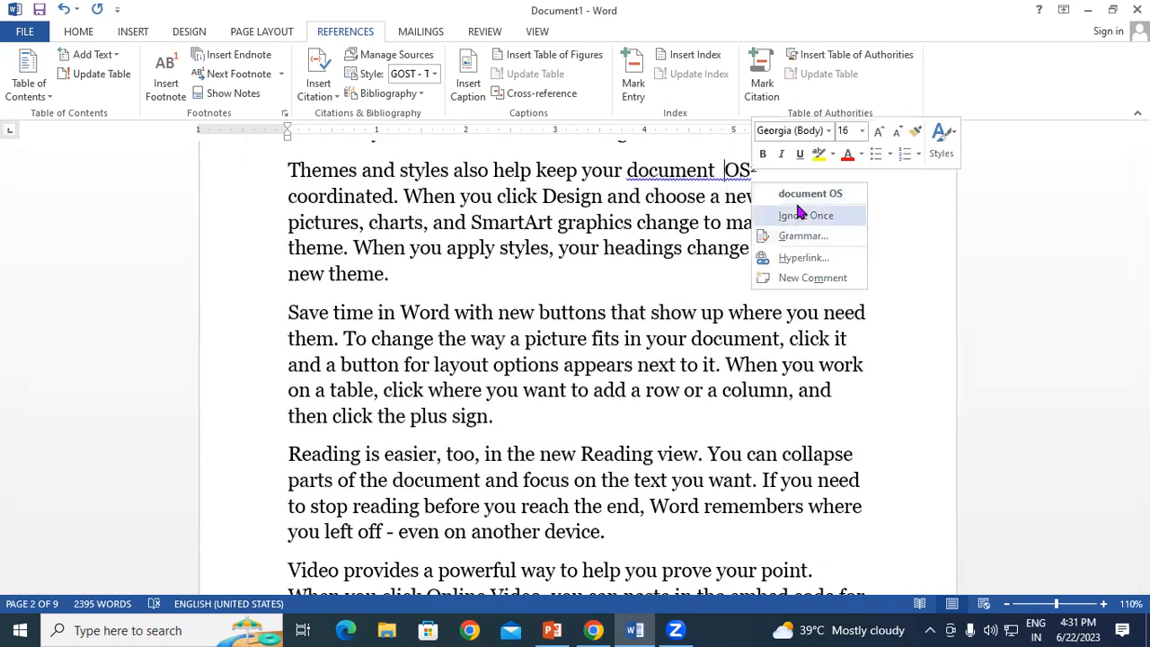
pyautogui.click(798, 194)
# Step: Return to the start of page 1
pyautogui.scroll(-3, 629, 323)
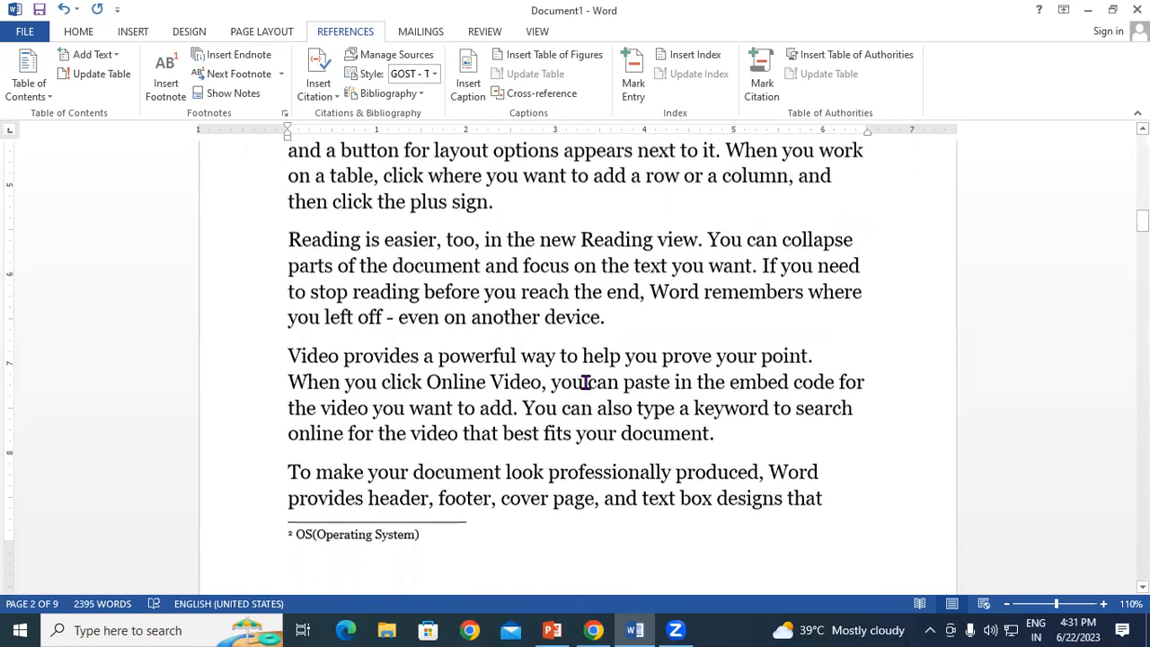
pyautogui.scroll(-3, 586, 383)
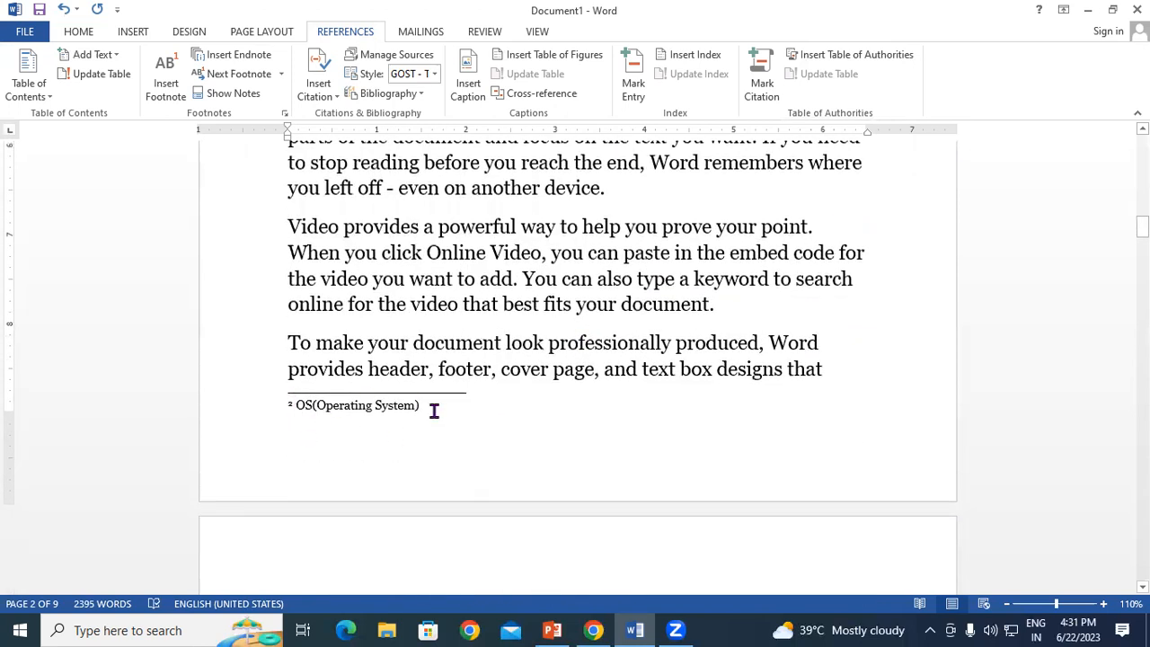
pyautogui.scroll(3, 434, 411)
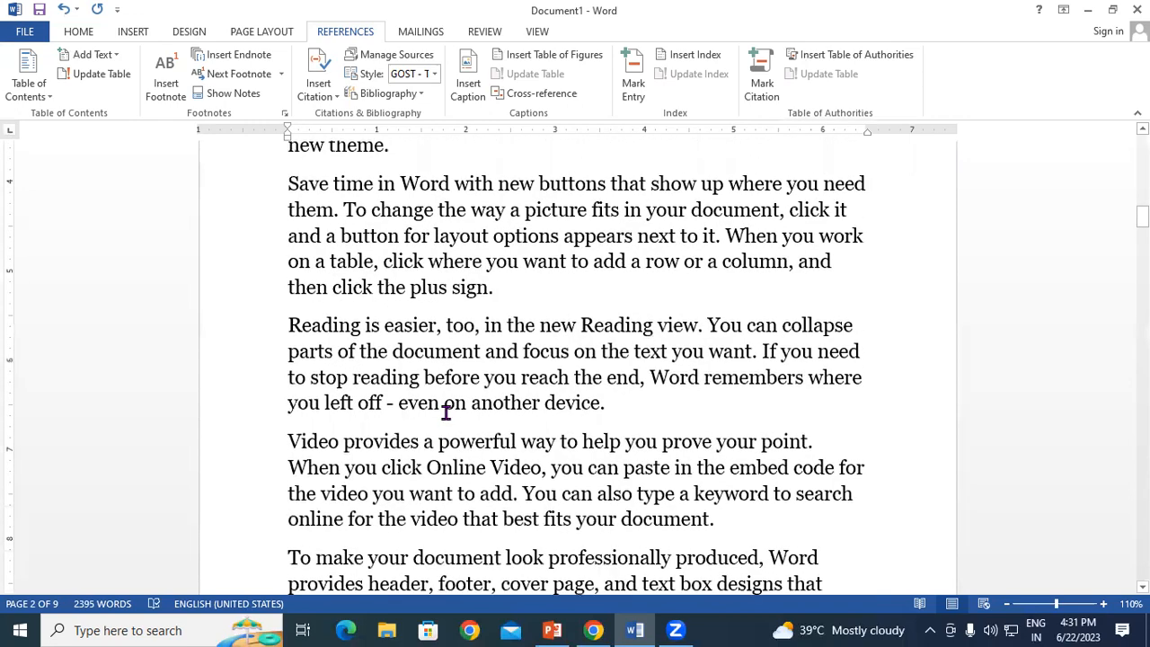
pyautogui.scroll(6, 446, 413)
pyautogui.scroll(-6, 445, 413)
pyautogui.scroll(4, 445, 413)
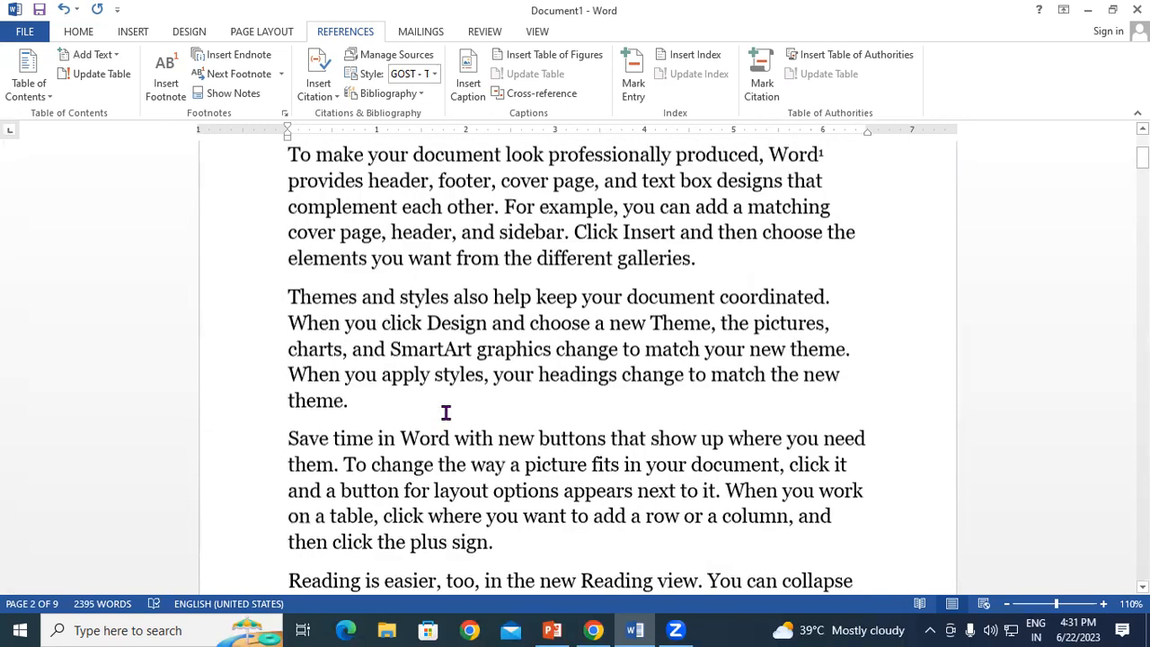
pyautogui.scroll(3, 446, 412)
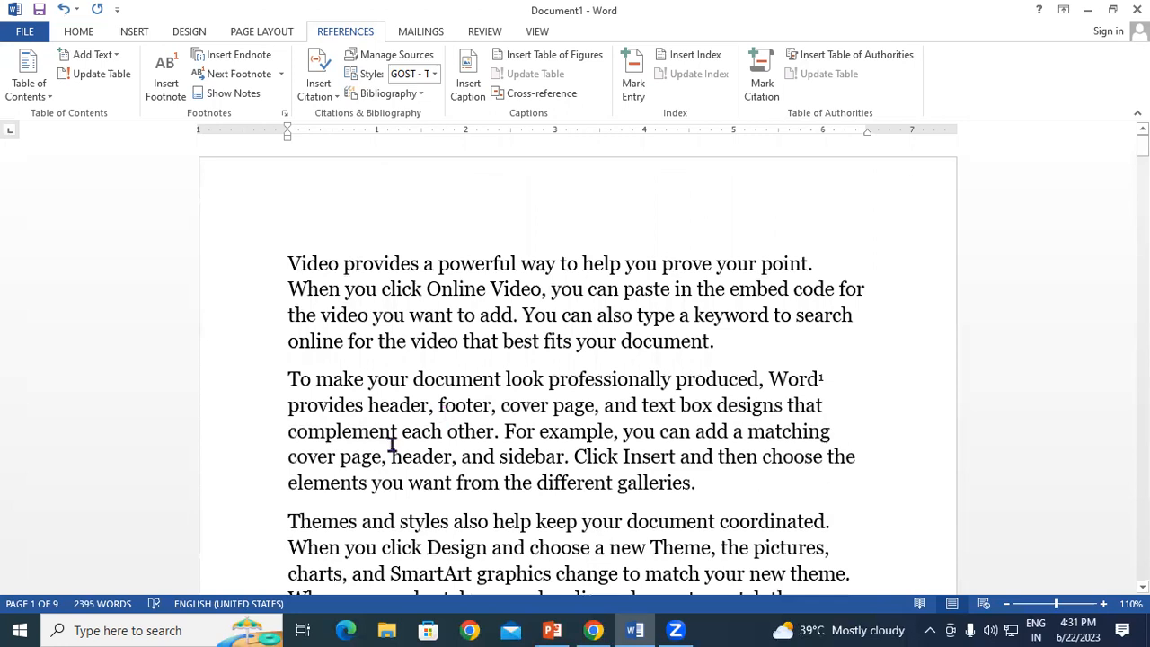
pyautogui.click(287, 264)
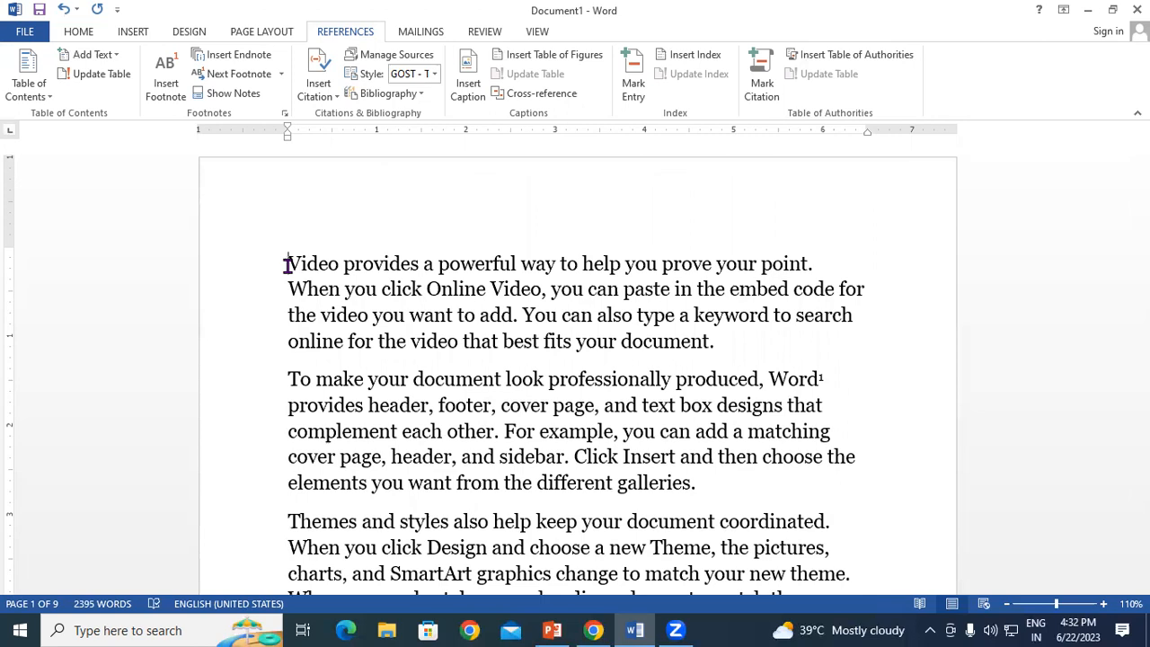
# Step: Jump forward through the footnote references, from Word¹ to OS²
pyautogui.click(239, 74)
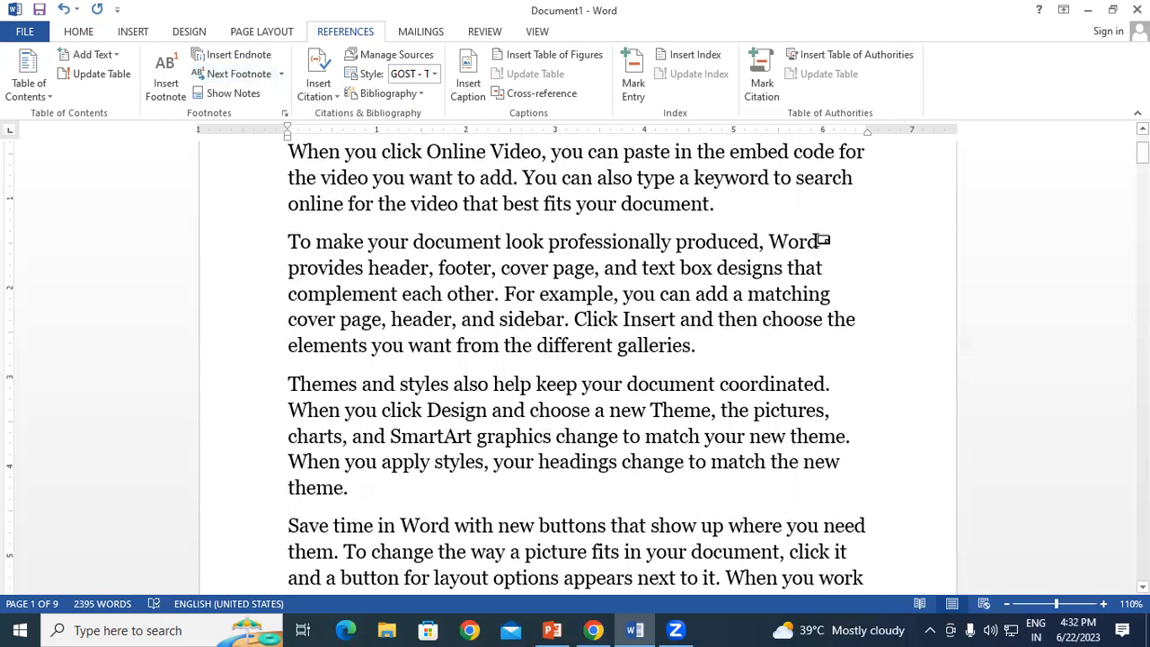
pyautogui.moveTo(822, 240)
pyautogui.click(239, 75)
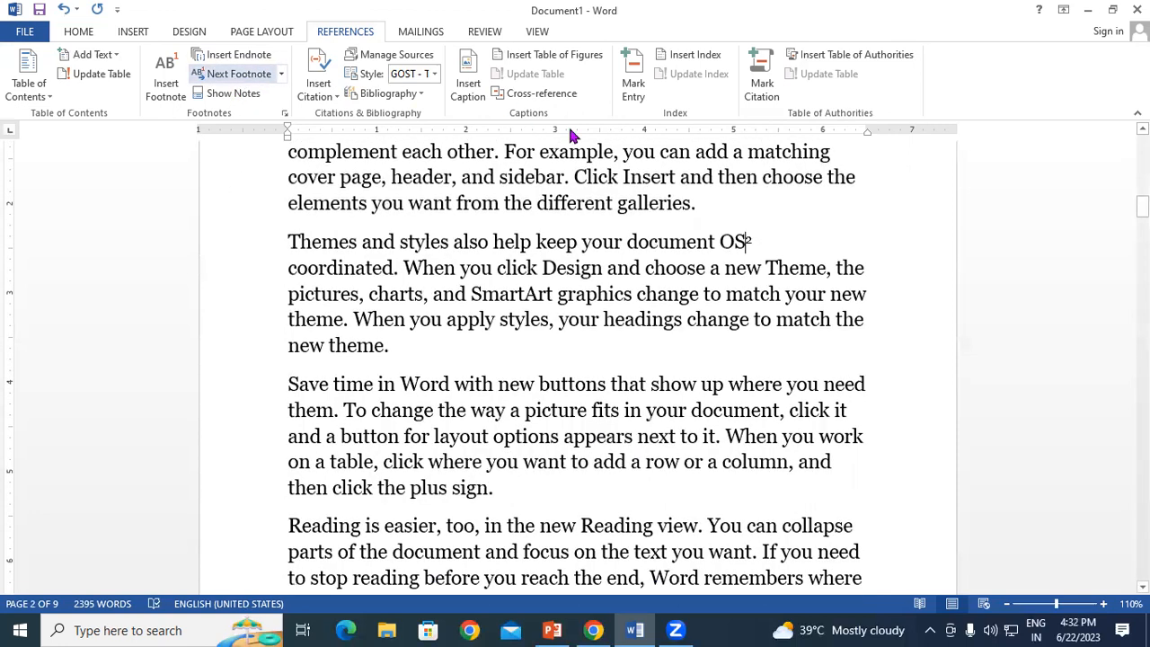
pyautogui.moveTo(749, 239)
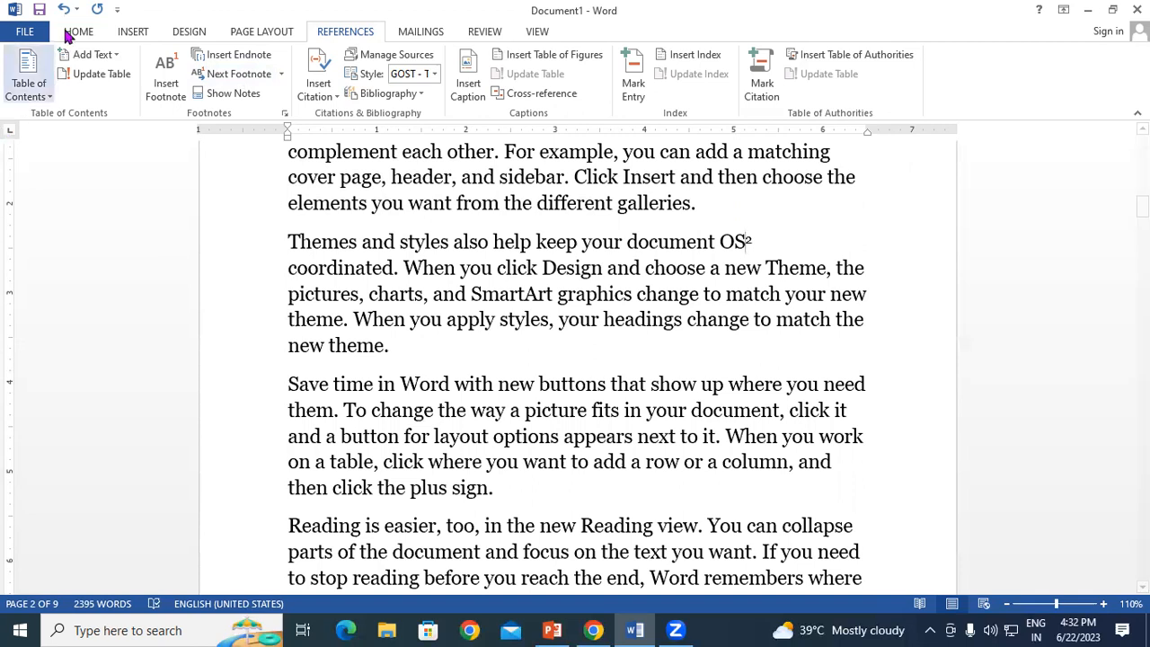
# Step: From just after OS², jump back through previous footnotes to the Word¹ mark
pyautogui.click(281, 76)
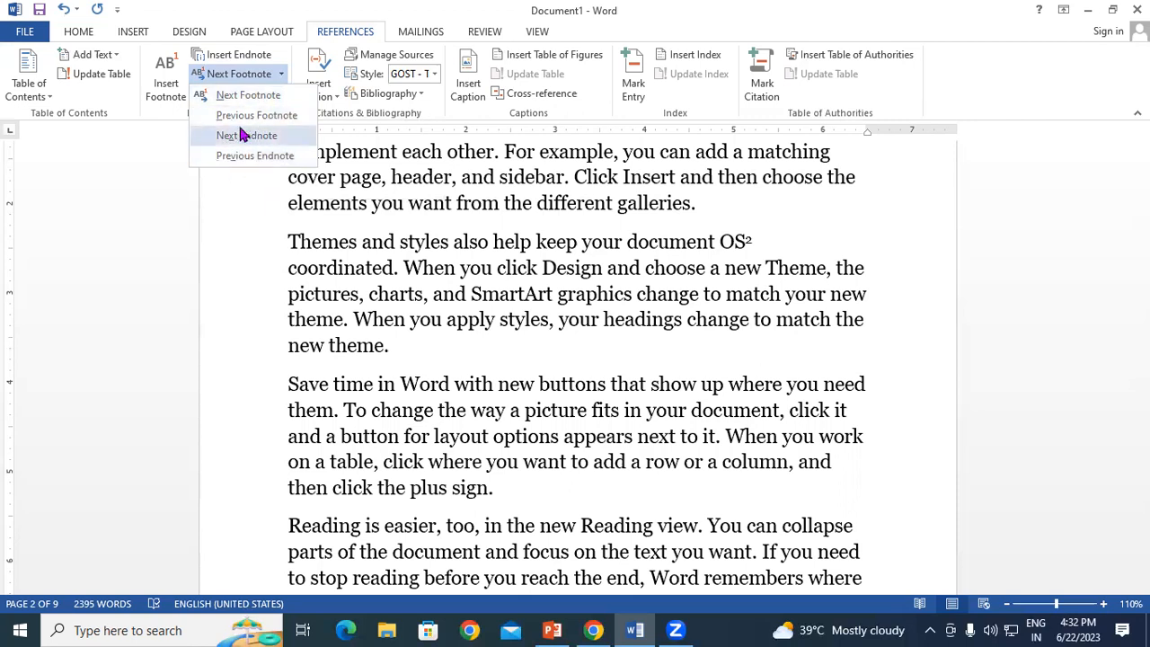
pyautogui.click(569, 269)
pyautogui.click(777, 242)
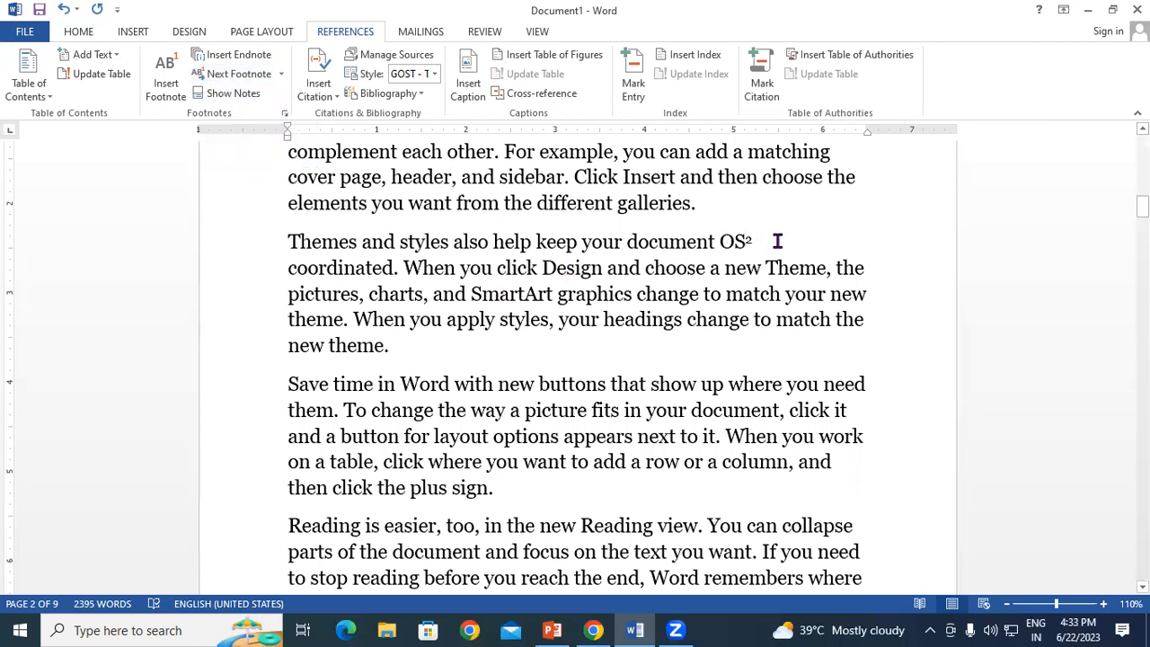
pyautogui.click(281, 73)
pyautogui.click(270, 116)
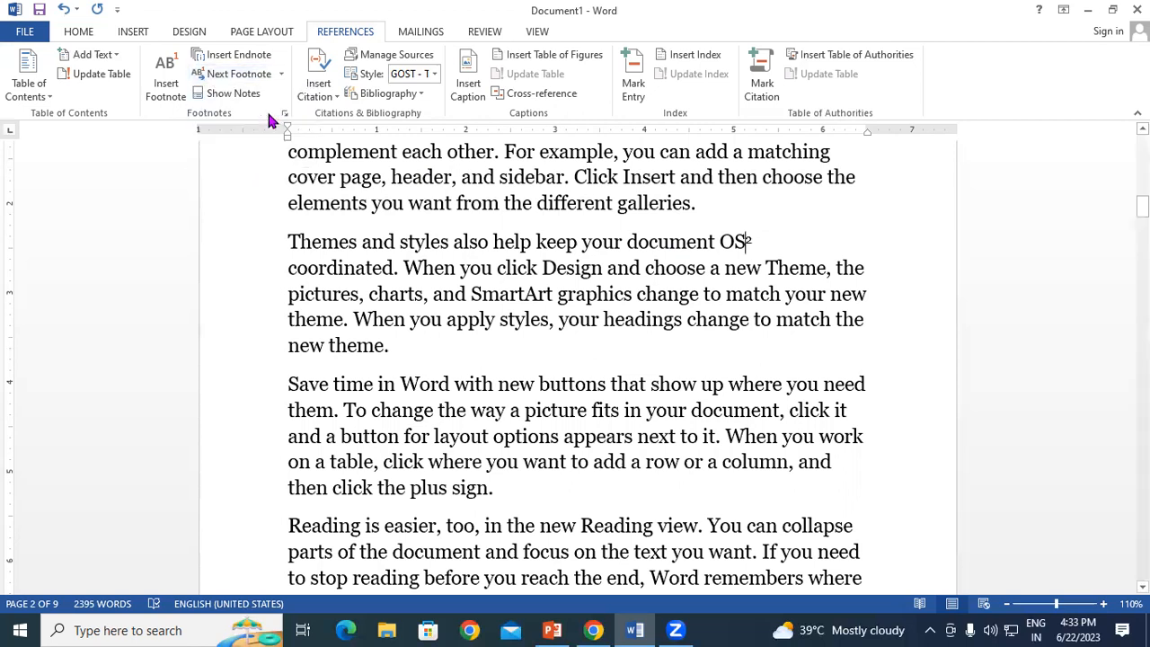
pyautogui.click(281, 74)
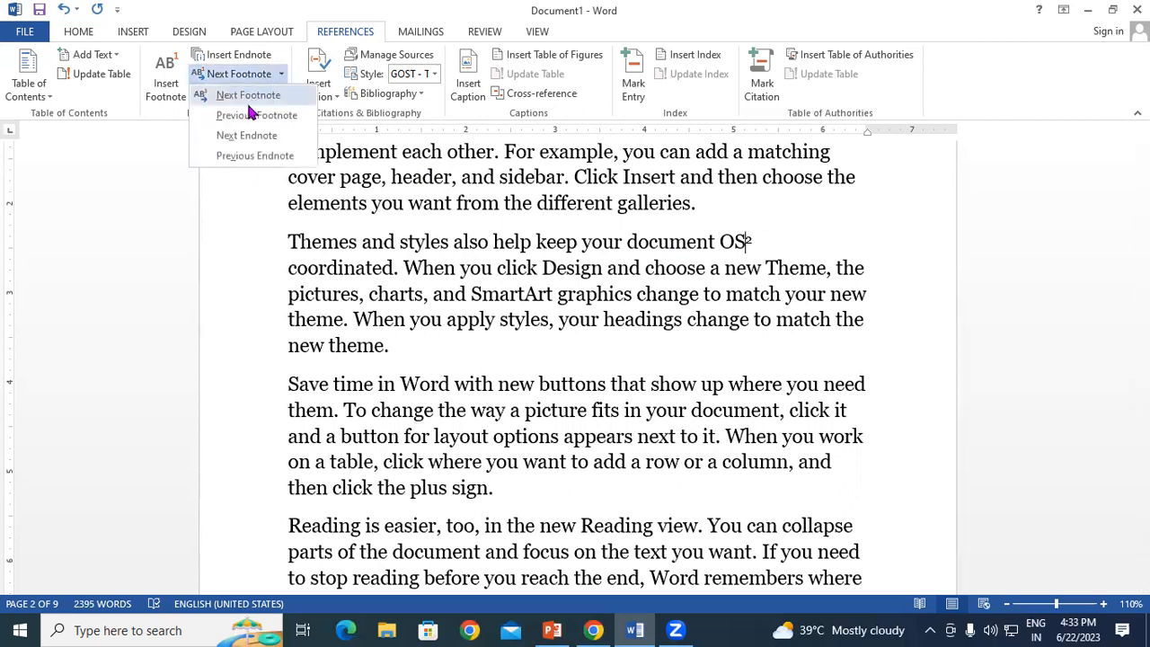
pyautogui.click(246, 117)
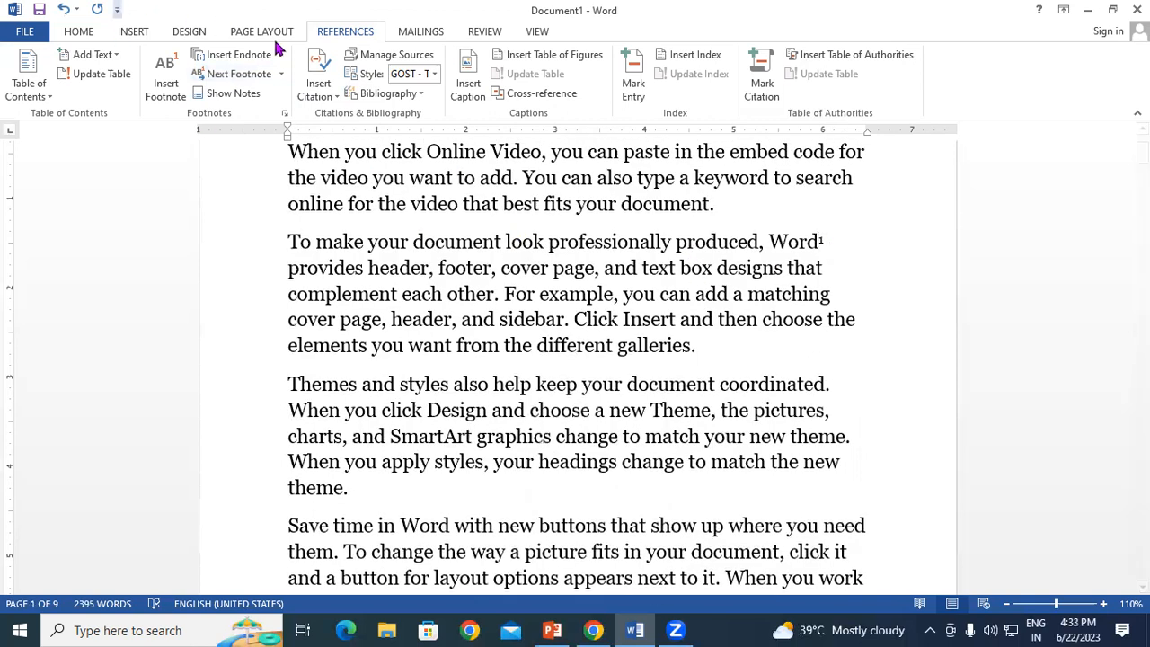
# Step: Jump forward to OS², try Next Endnote, and continue into page 3
pyautogui.click(281, 76)
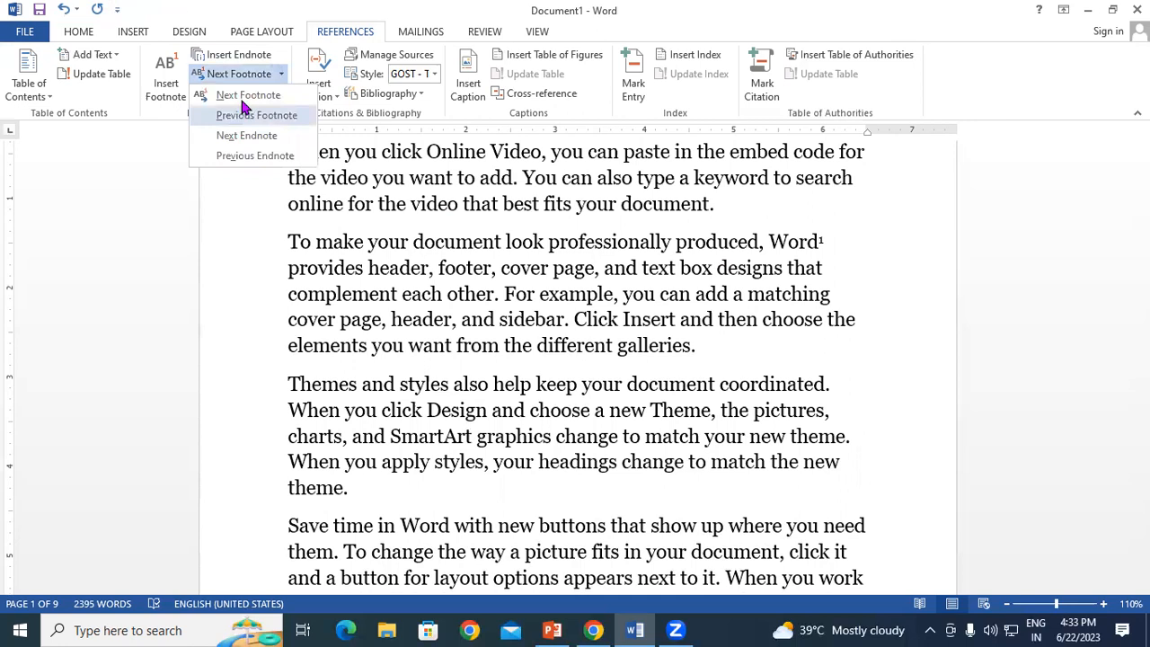
pyautogui.click(242, 113)
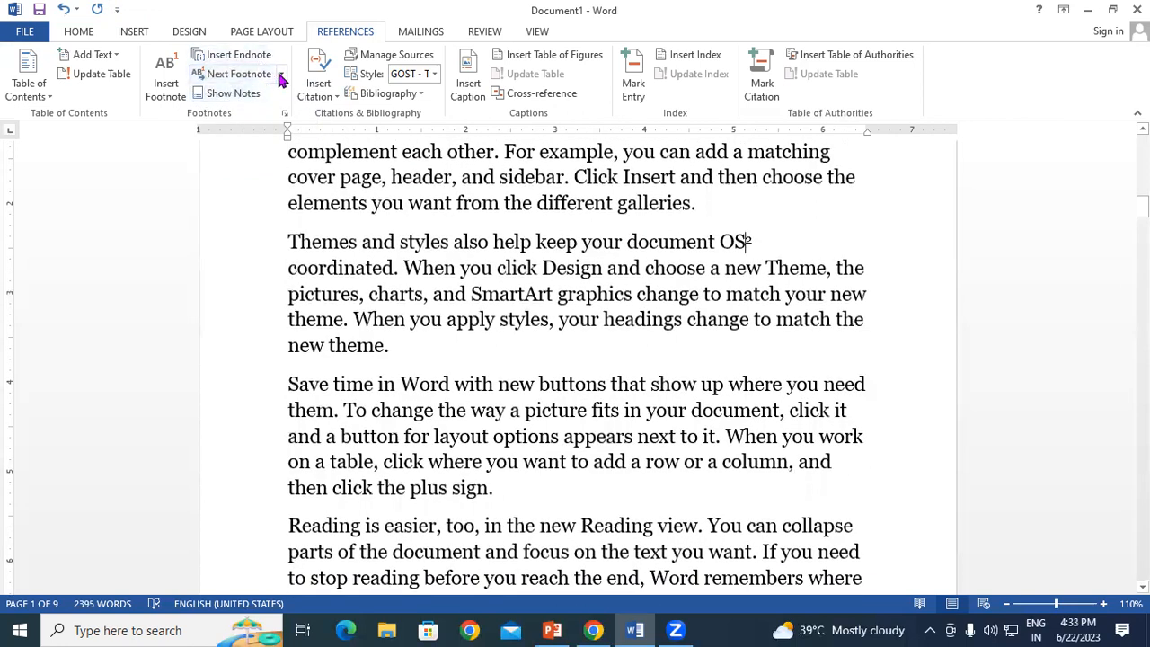
pyautogui.click(281, 75)
pyautogui.click(238, 138)
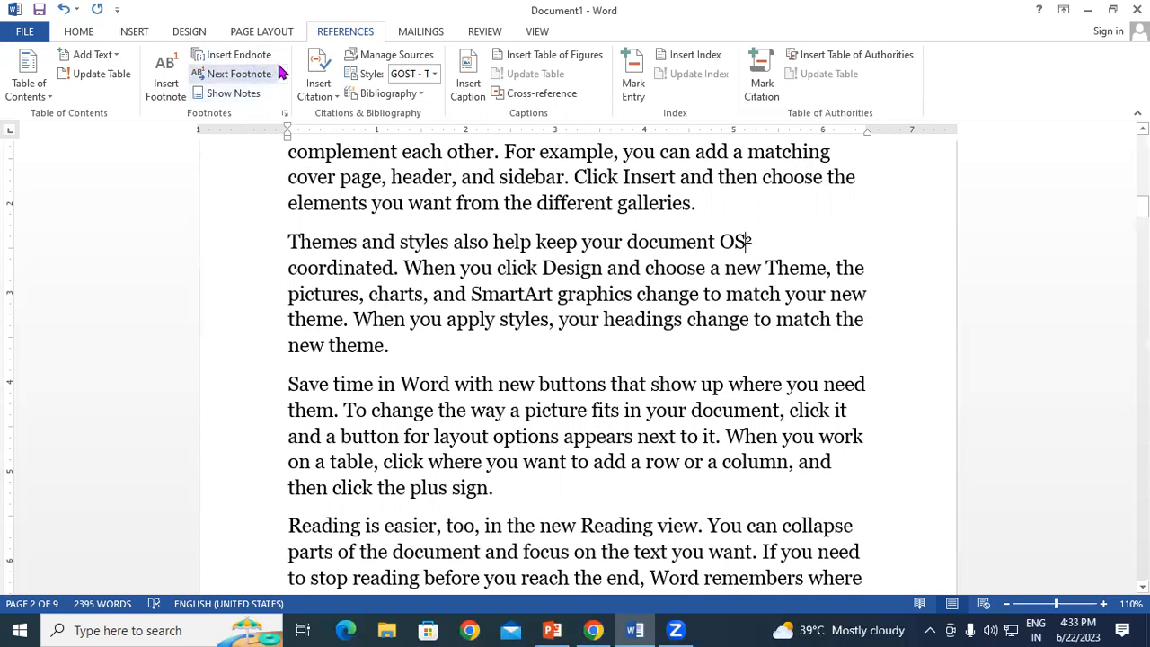
pyautogui.click(280, 75)
pyautogui.click(230, 135)
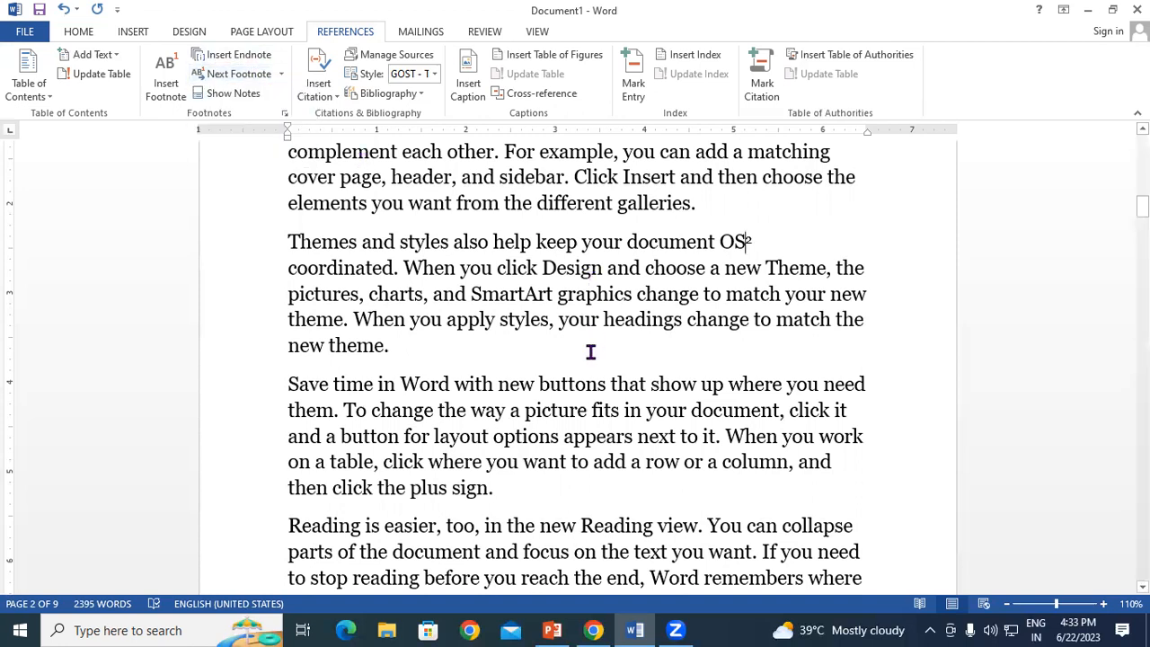
pyautogui.scroll(-1, 576, 378)
pyautogui.scroll(-7, 576, 378)
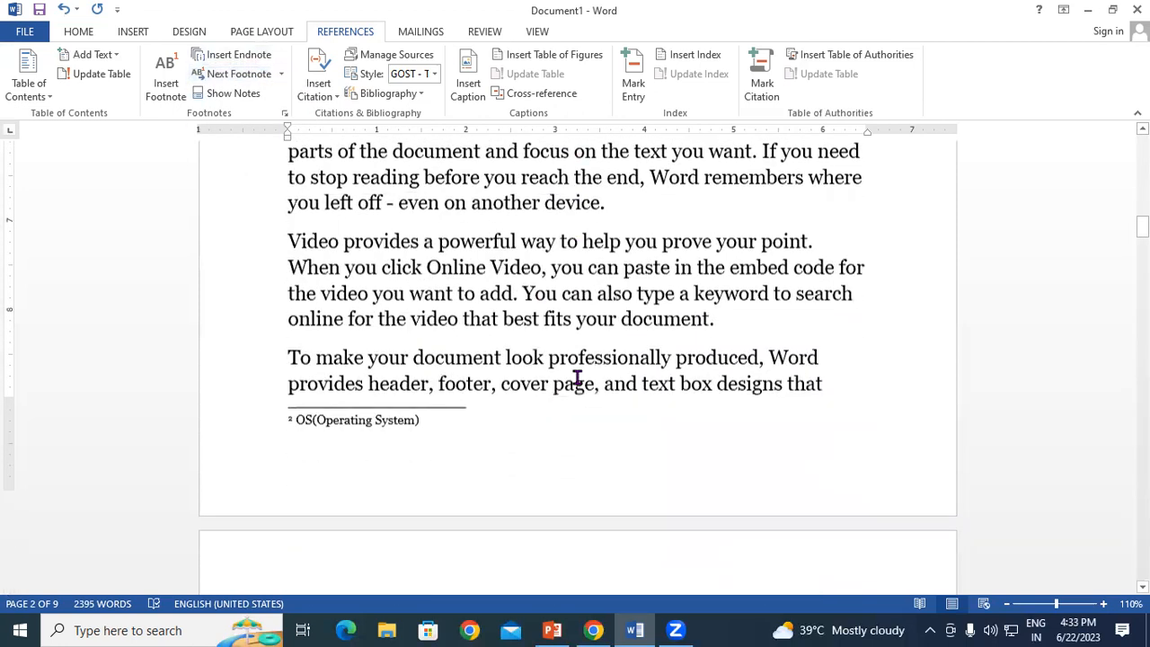
pyautogui.scroll(-5, 577, 378)
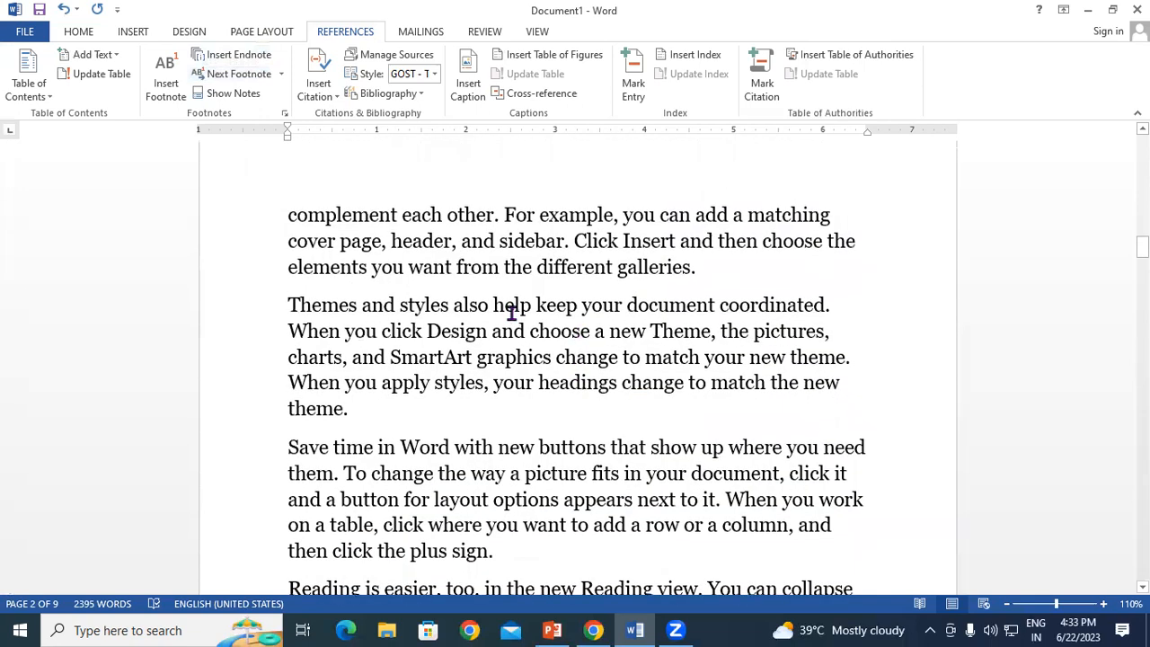
# Step: Add endnote i to the word Themes with placeholder text 'erieorhierheirhie'
pyautogui.moveTo(534, 306); pyautogui.dragTo(568, 308)
pyautogui.click(568, 309)
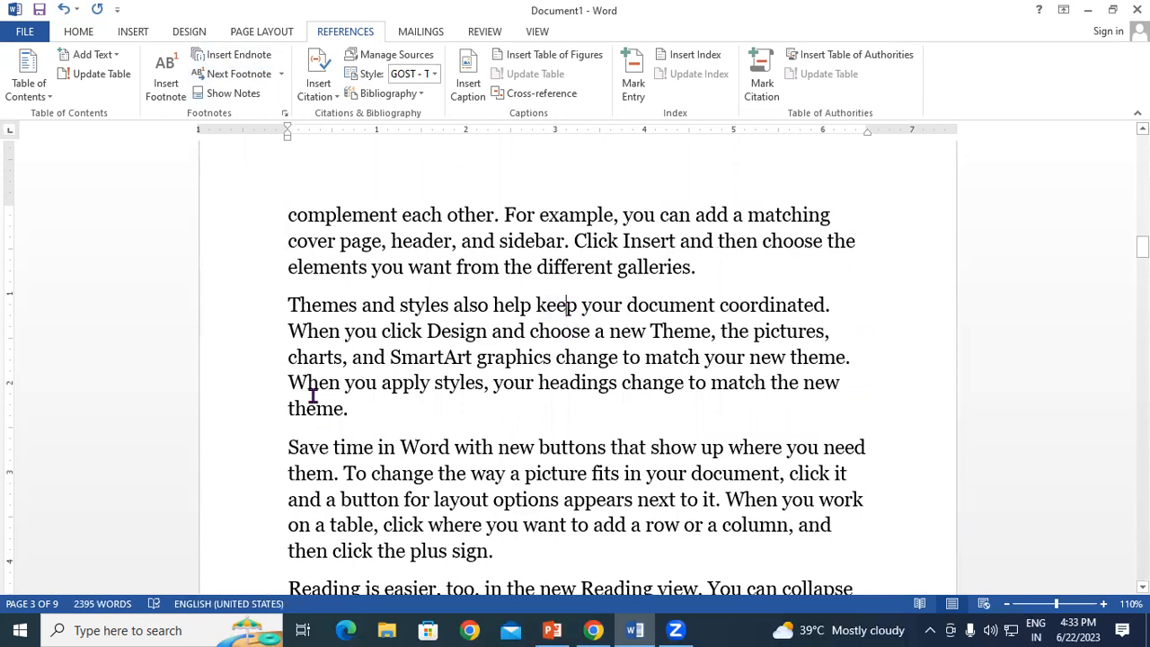
pyautogui.click(357, 309)
pyautogui.moveTo(342, 309); pyautogui.dragTo(287, 304)
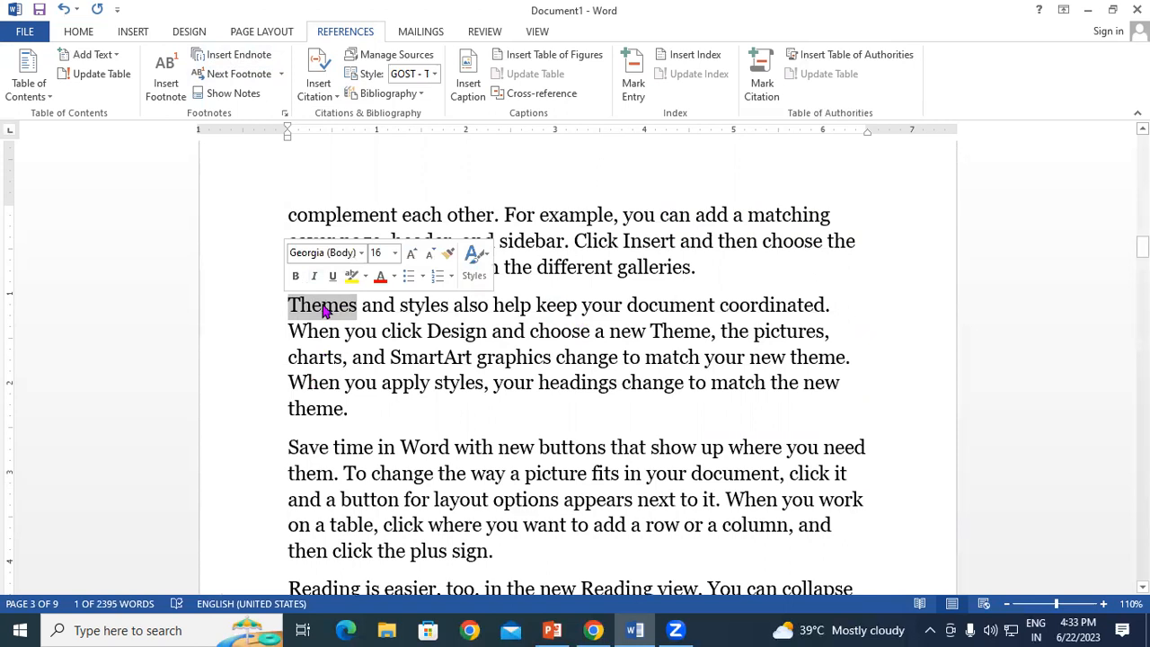
pyautogui.moveTo(359, 307); pyautogui.dragTo(285, 309)
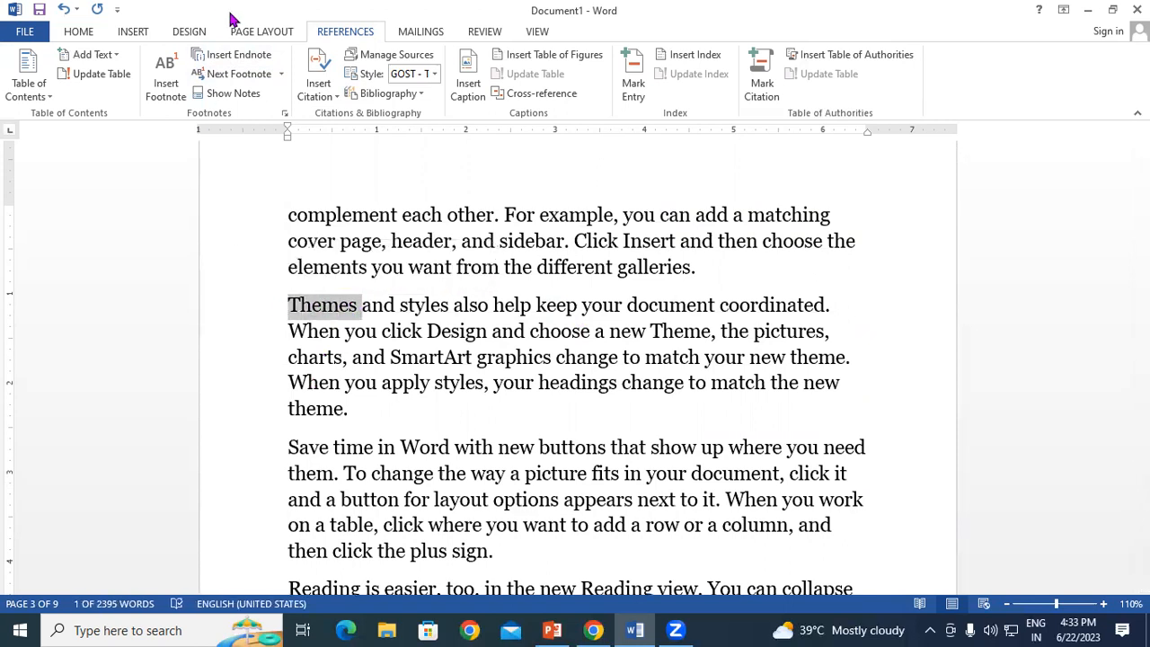
pyautogui.click(236, 56)
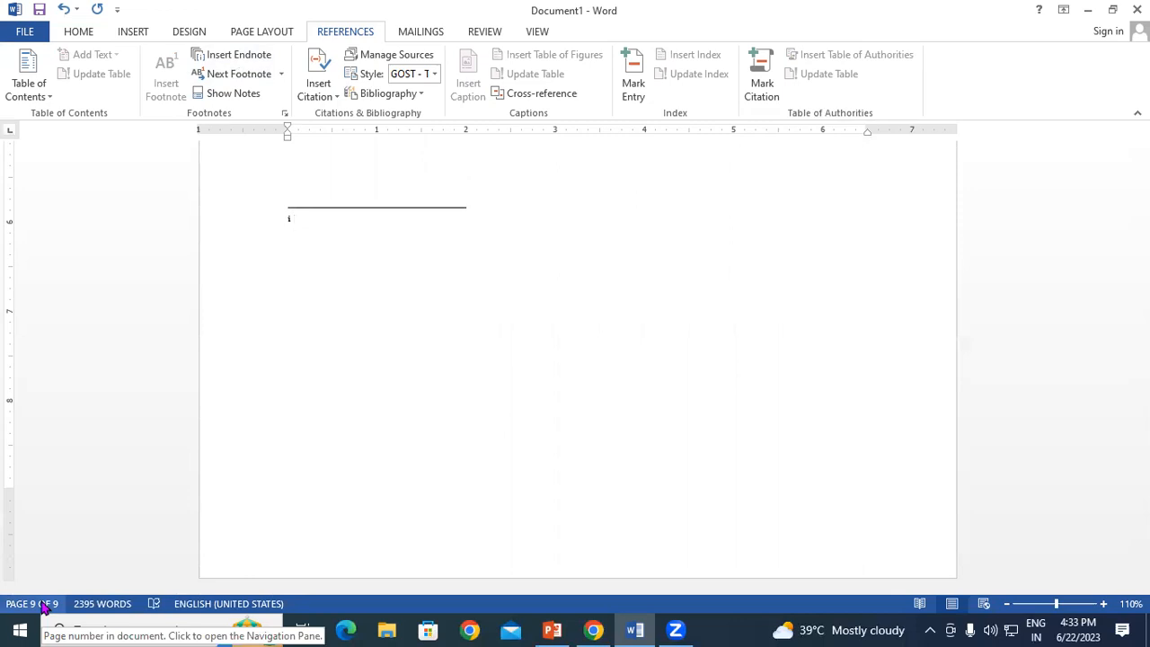
pyautogui.write('erieorhierheirhie')
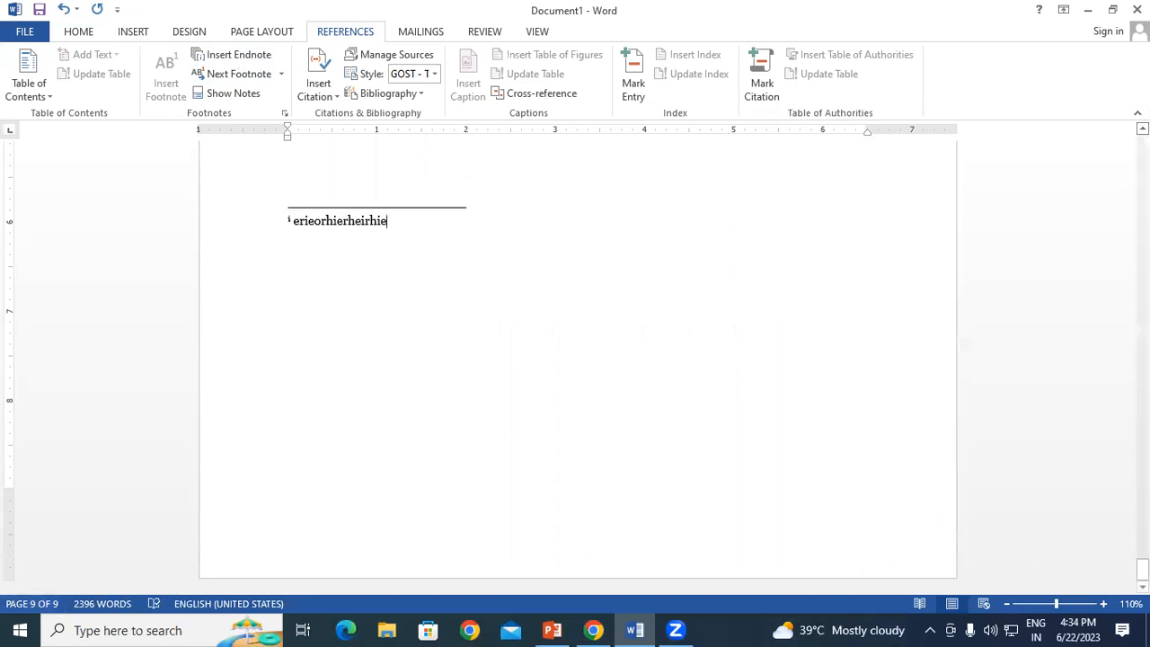
pyautogui.scroll(3, 578, 360)
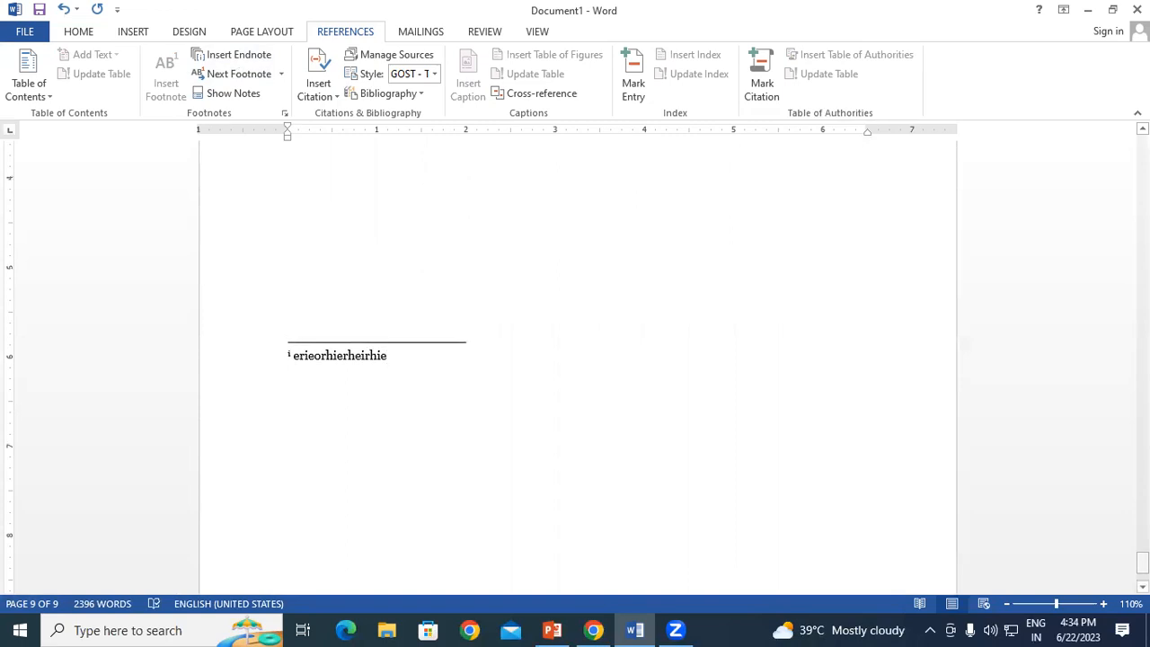
pyautogui.scroll(10, 666, 343)
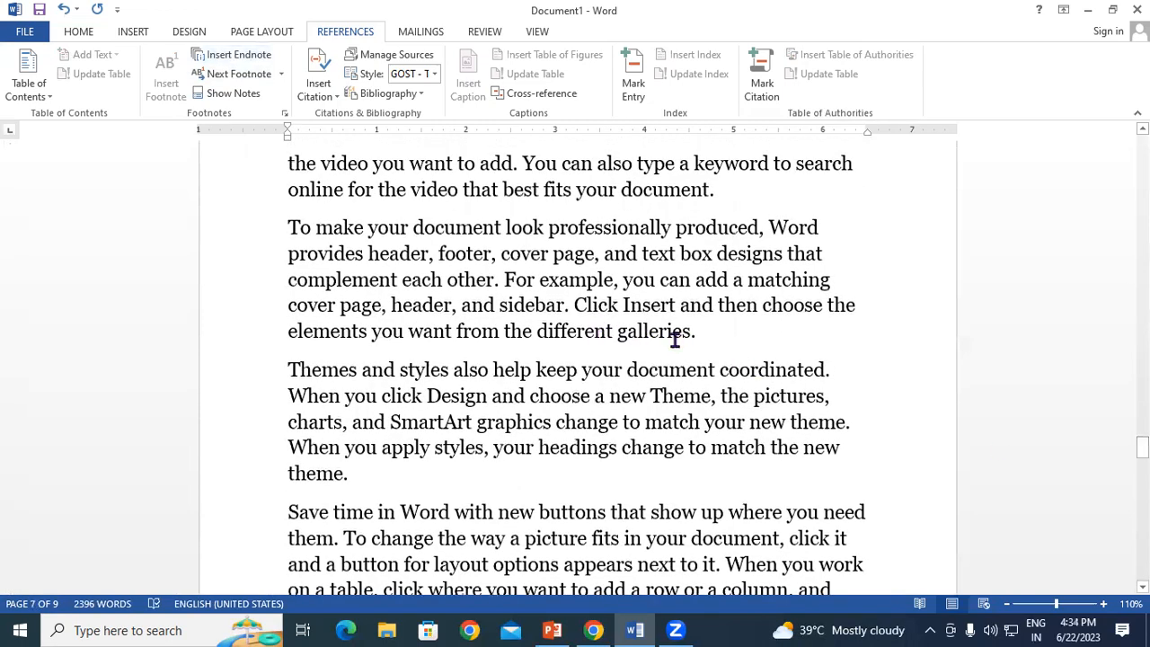
# Step: Add endnote ii reading 'Click (Left Button)' to the word Click, then return to the top
pyautogui.click(578, 306)
pyautogui.moveTo(575, 306); pyautogui.dragTo(619, 306)
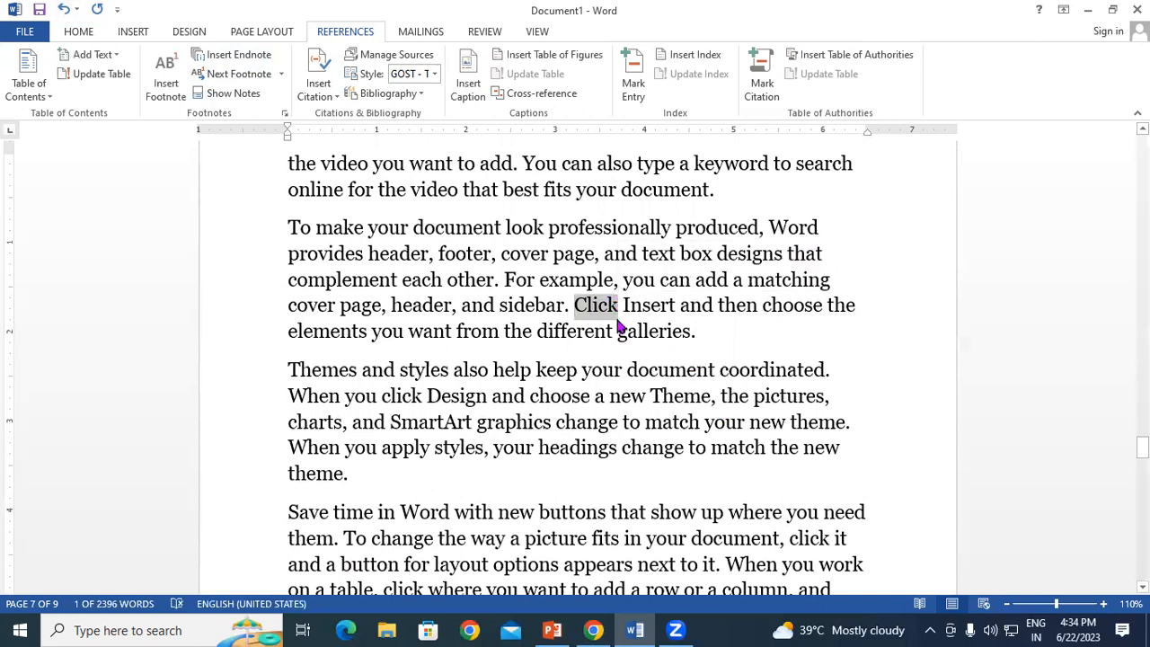
pyautogui.click(227, 55)
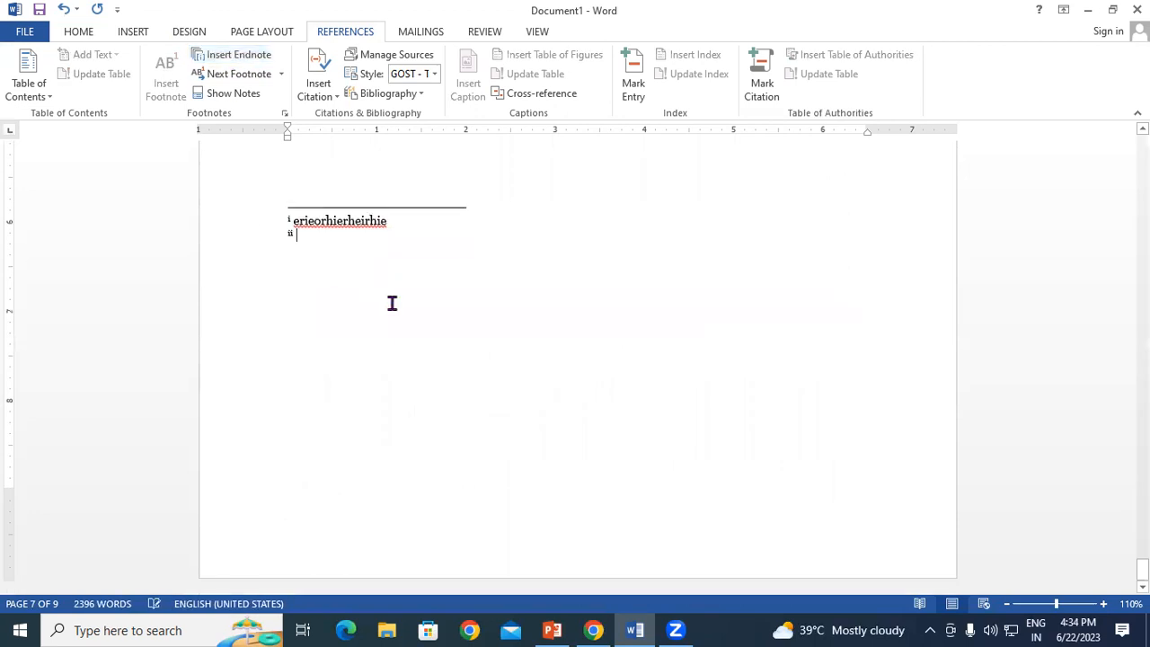
pyautogui.write('Click')
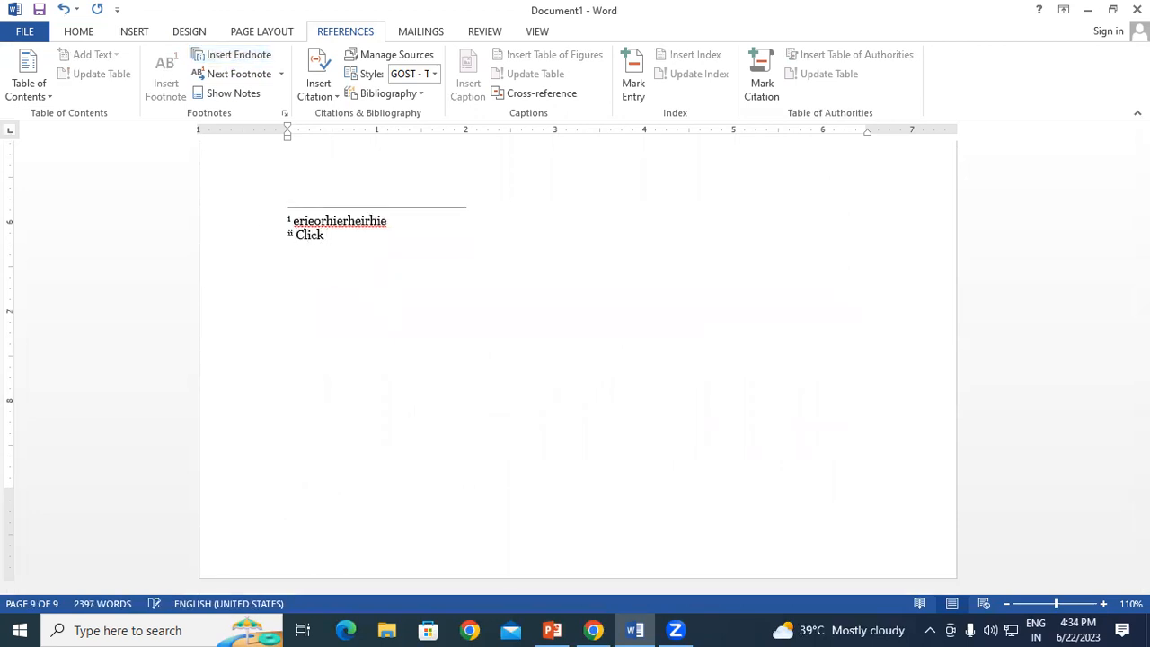
pyautogui.write('Left Button)')
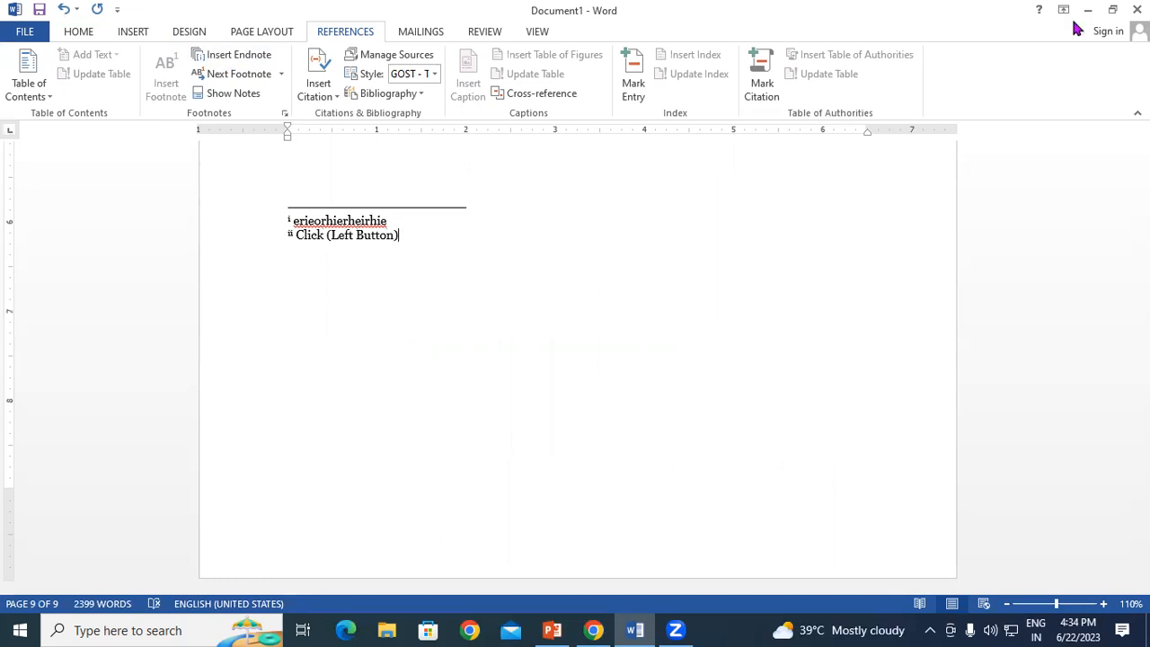
pyautogui.moveTo(1143, 571); pyautogui.dragTo(1143, 142)
pyautogui.click(288, 263)
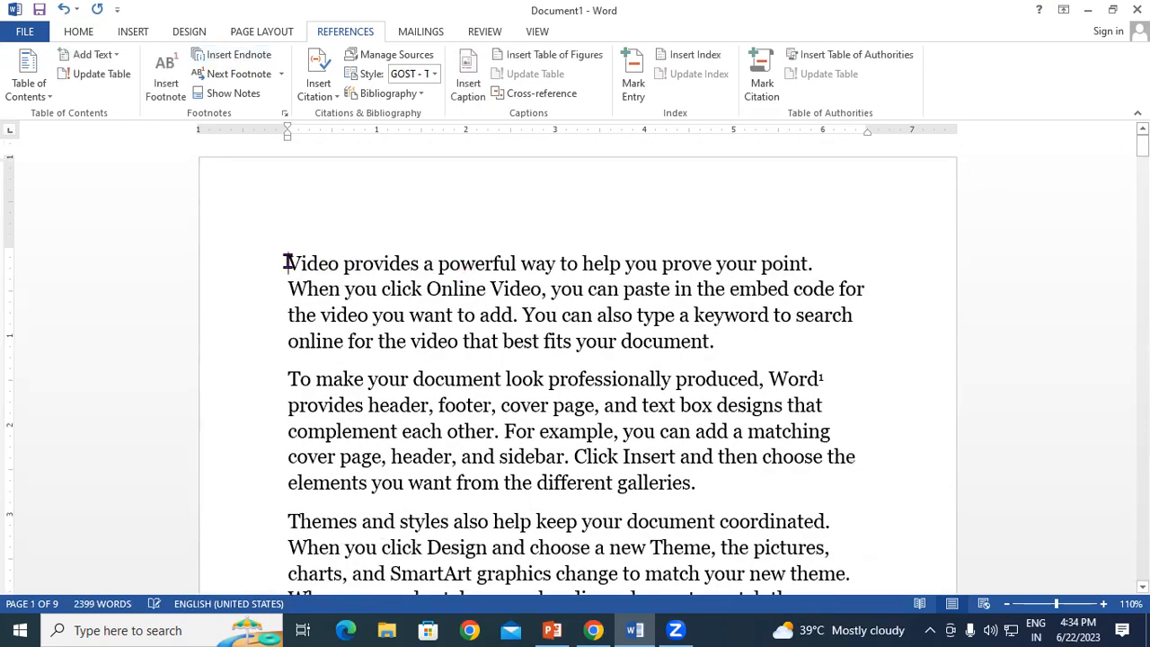
pyautogui.click(280, 75)
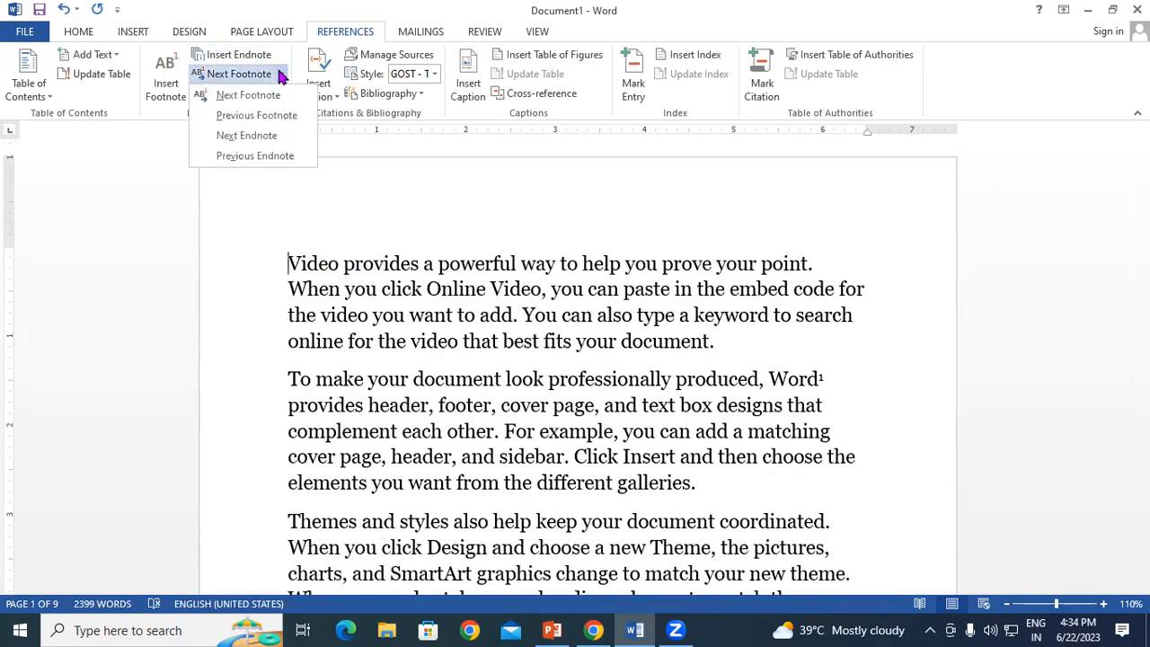
pyautogui.click(265, 144)
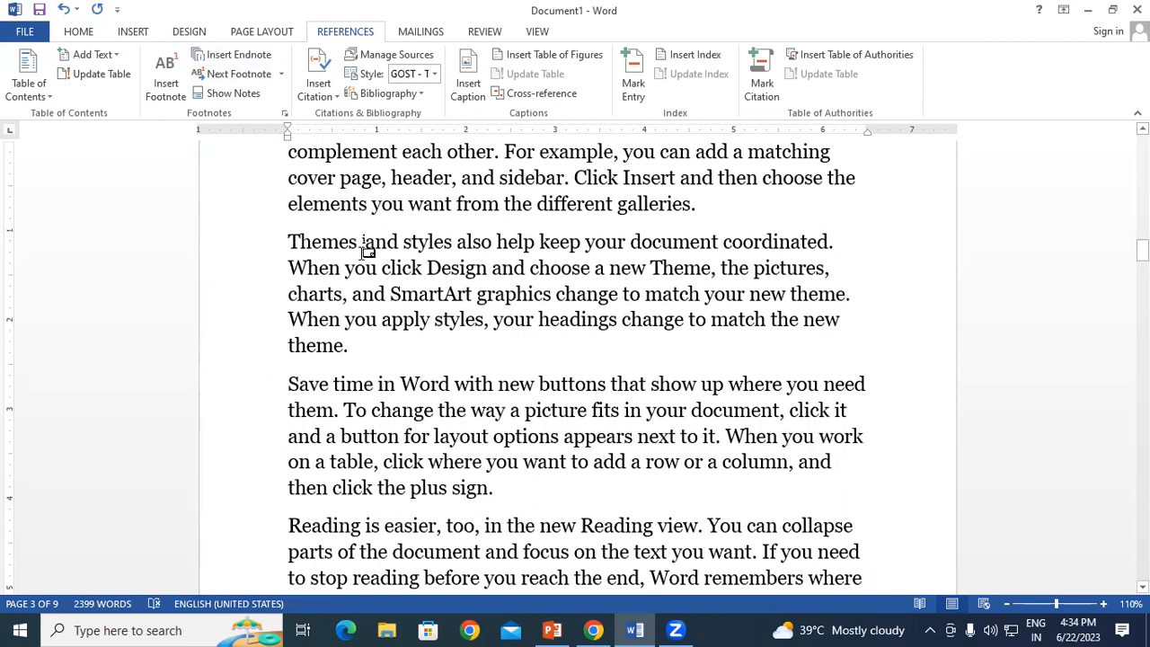
pyautogui.moveTo(363, 248)
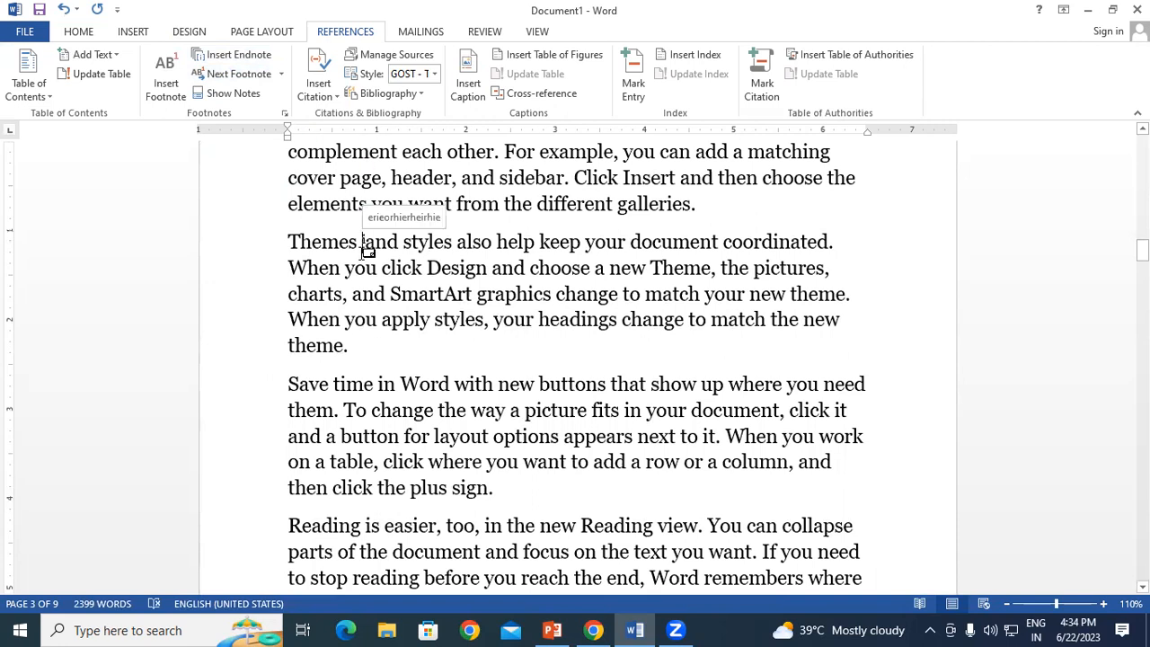
pyautogui.click(280, 75)
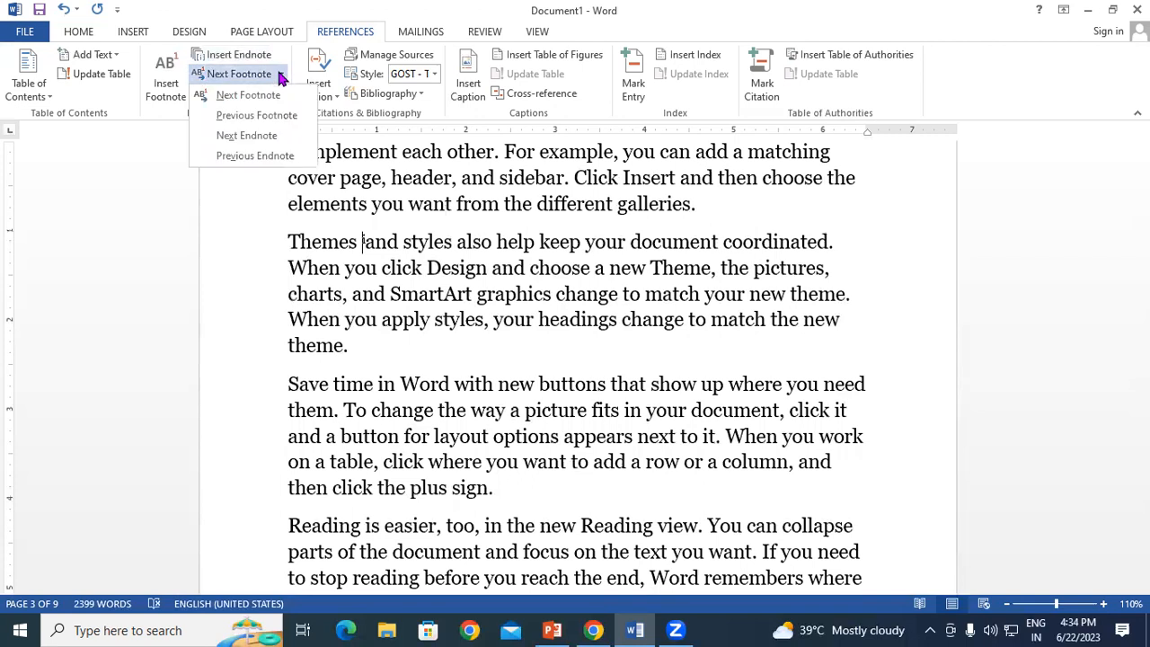
pyautogui.click(270, 137)
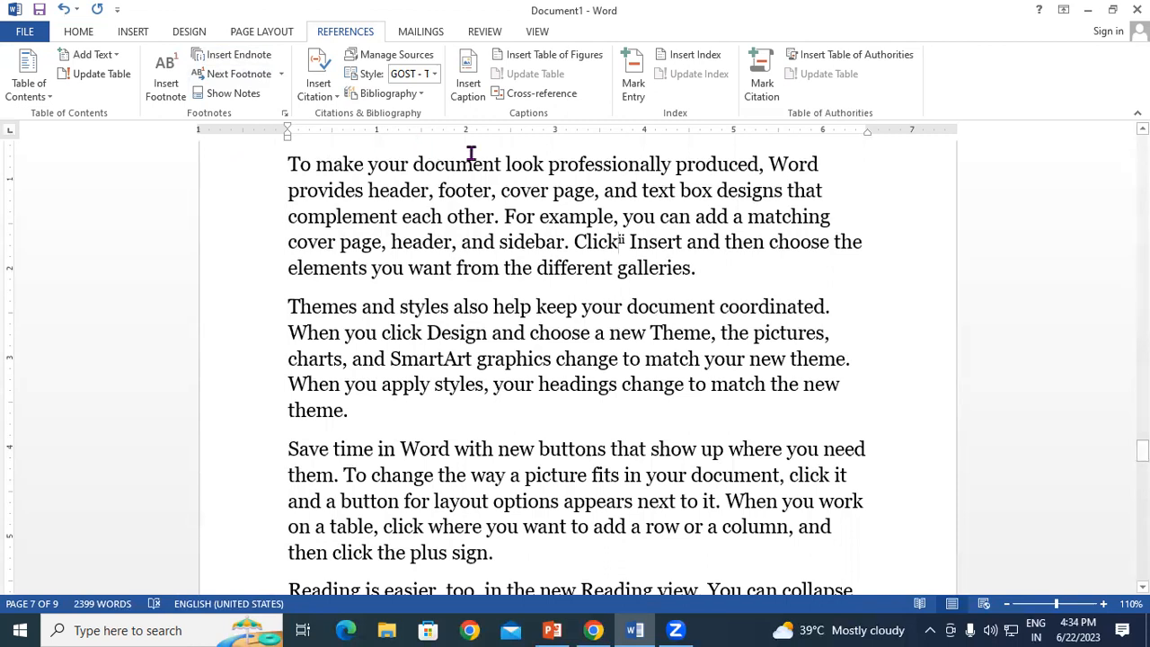
pyautogui.moveTo(625, 237)
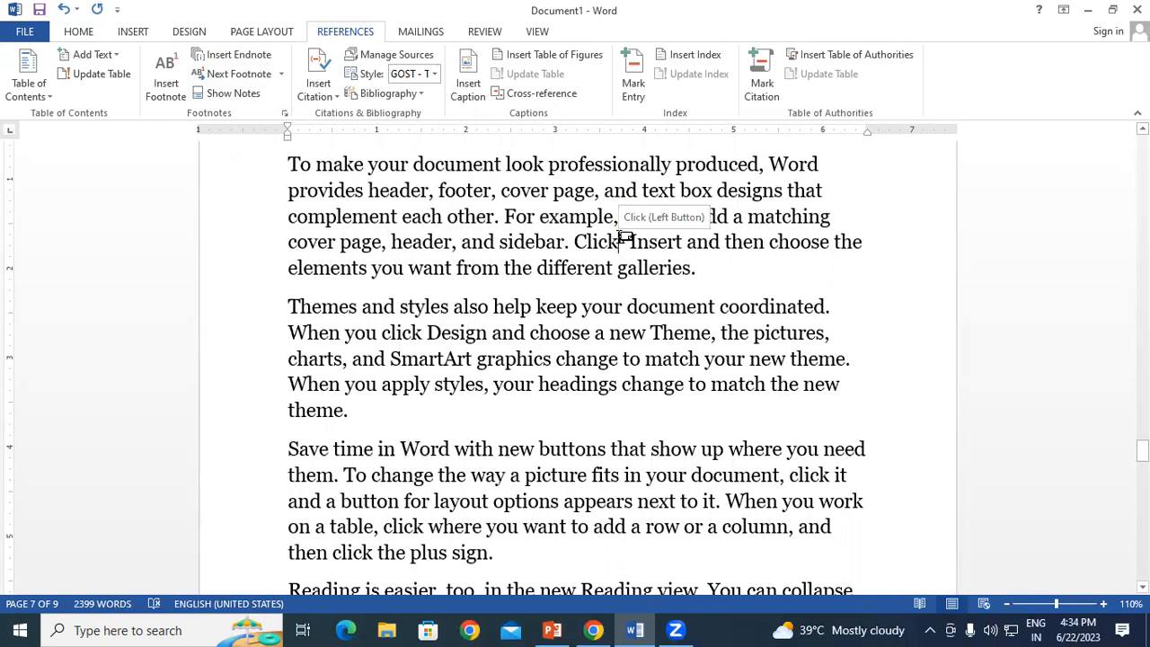
pyautogui.click(281, 75)
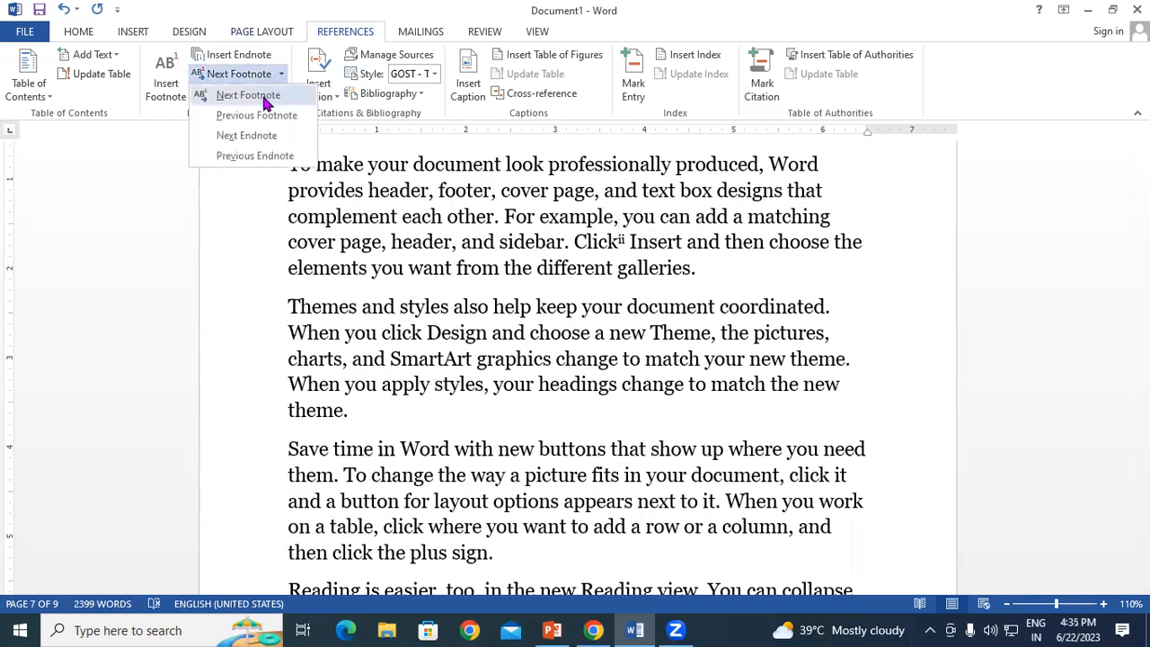
pyautogui.click(267, 98)
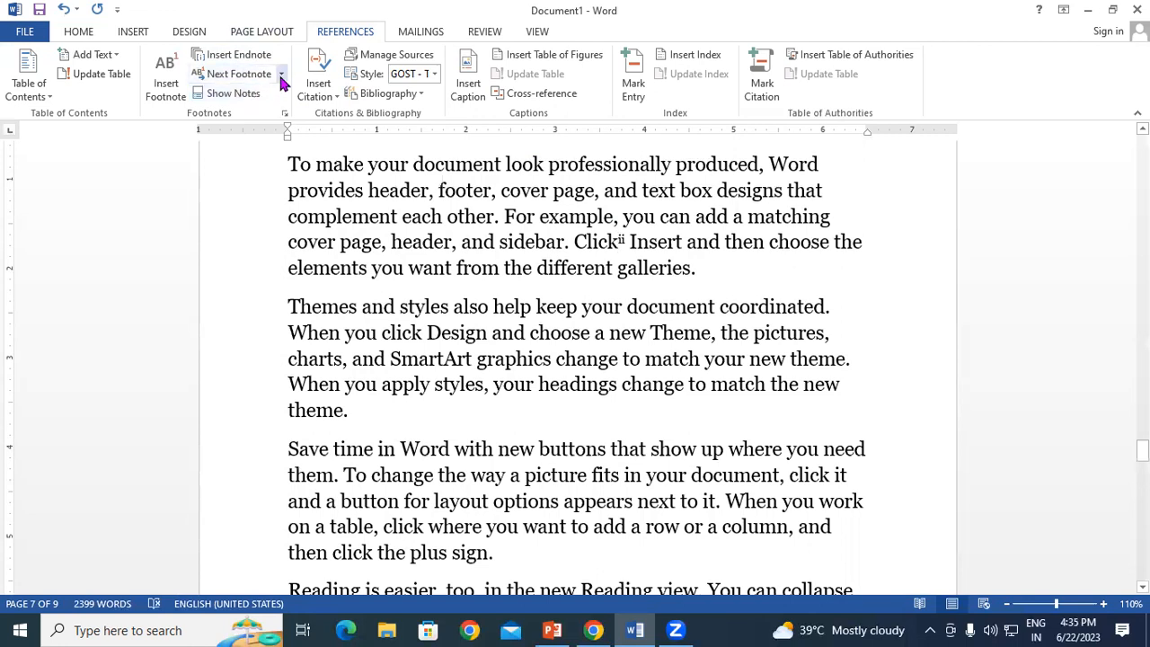
pyautogui.click(282, 78)
pyautogui.click(256, 118)
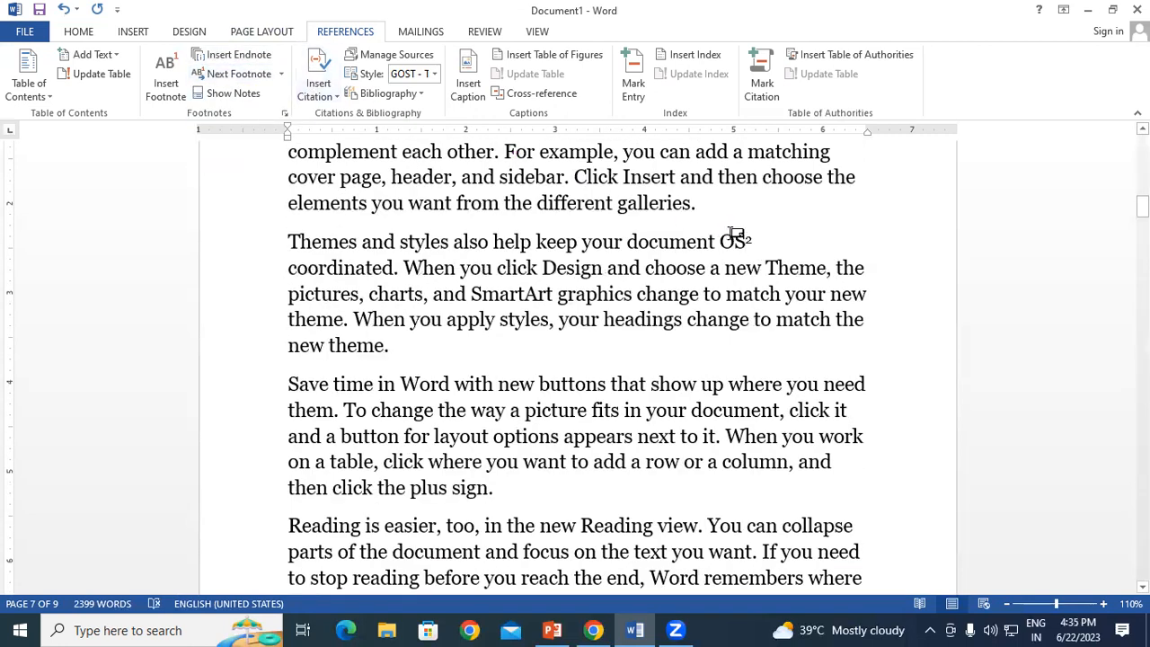
pyautogui.click(282, 75)
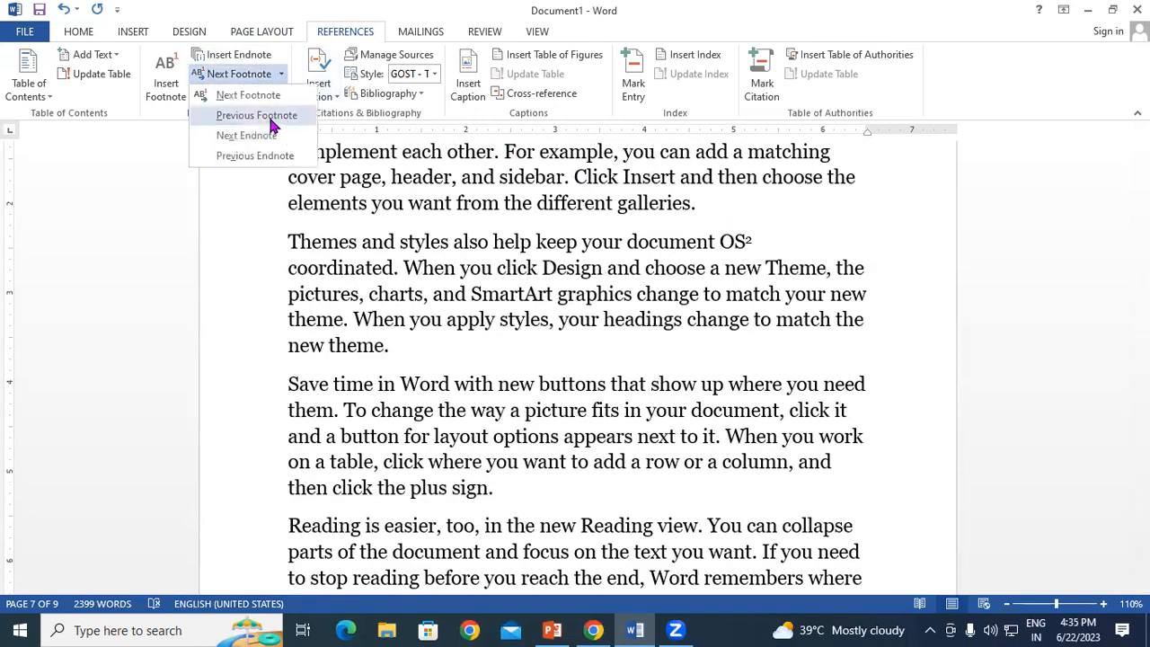
pyautogui.click(272, 126)
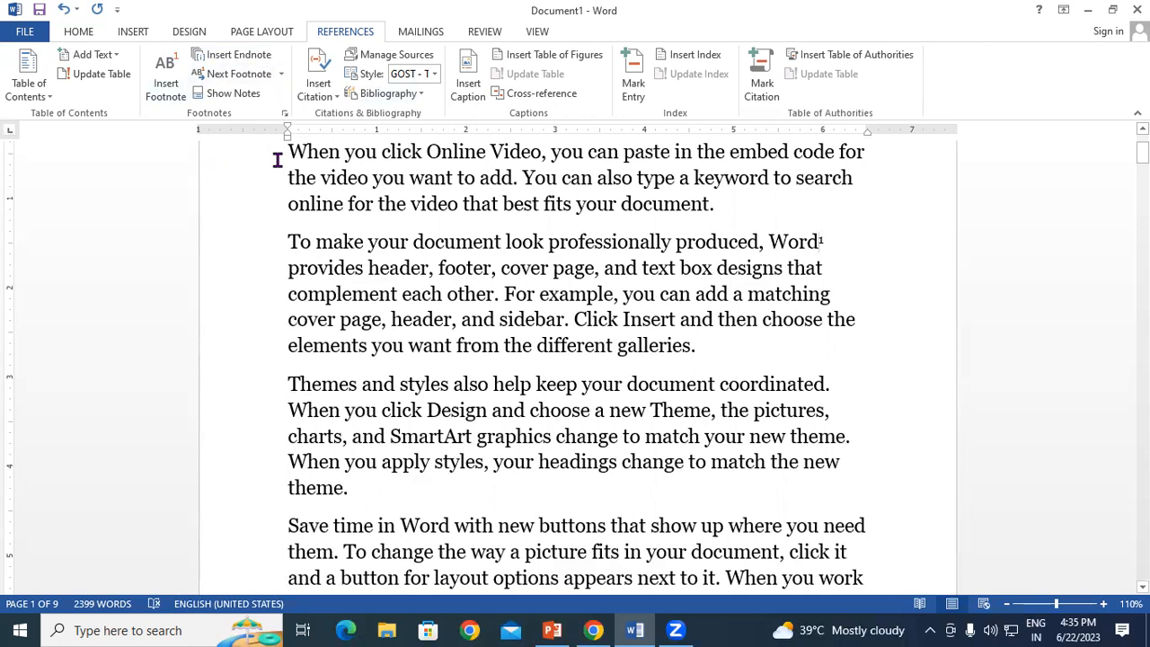
# Step: View the endnote area via Show Notes, then reopen Show Notes with footnote area chosen
pyautogui.click(230, 95)
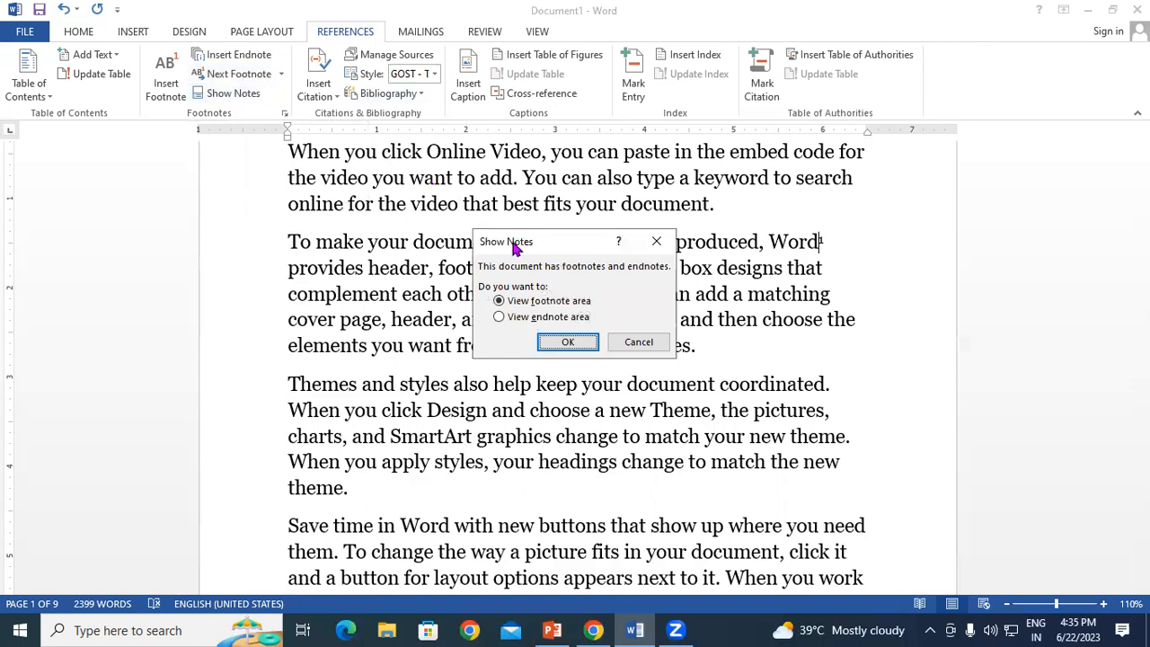
pyautogui.moveTo(517, 249); pyautogui.dragTo(520, 116)
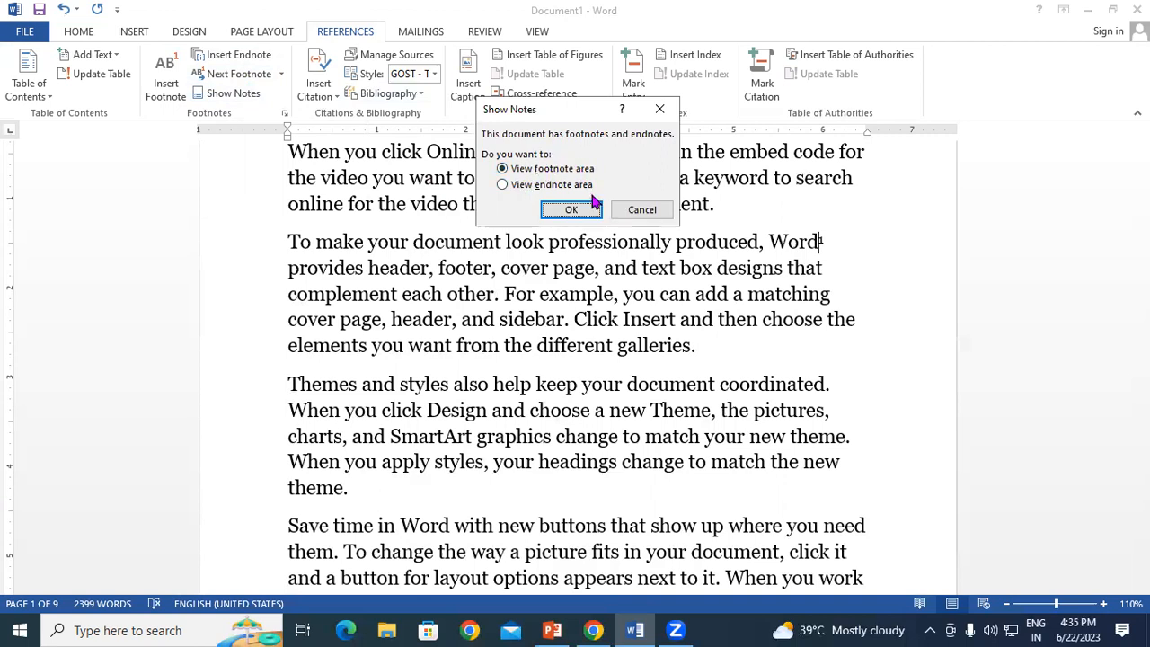
pyautogui.click(504, 185)
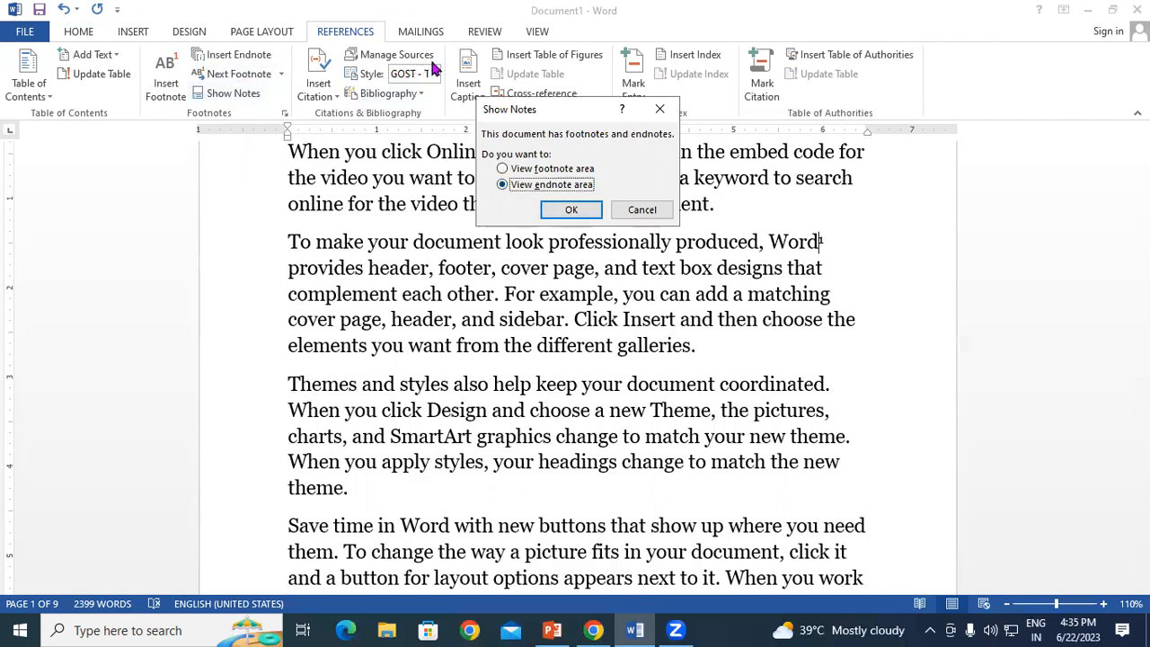
pyautogui.click(572, 210)
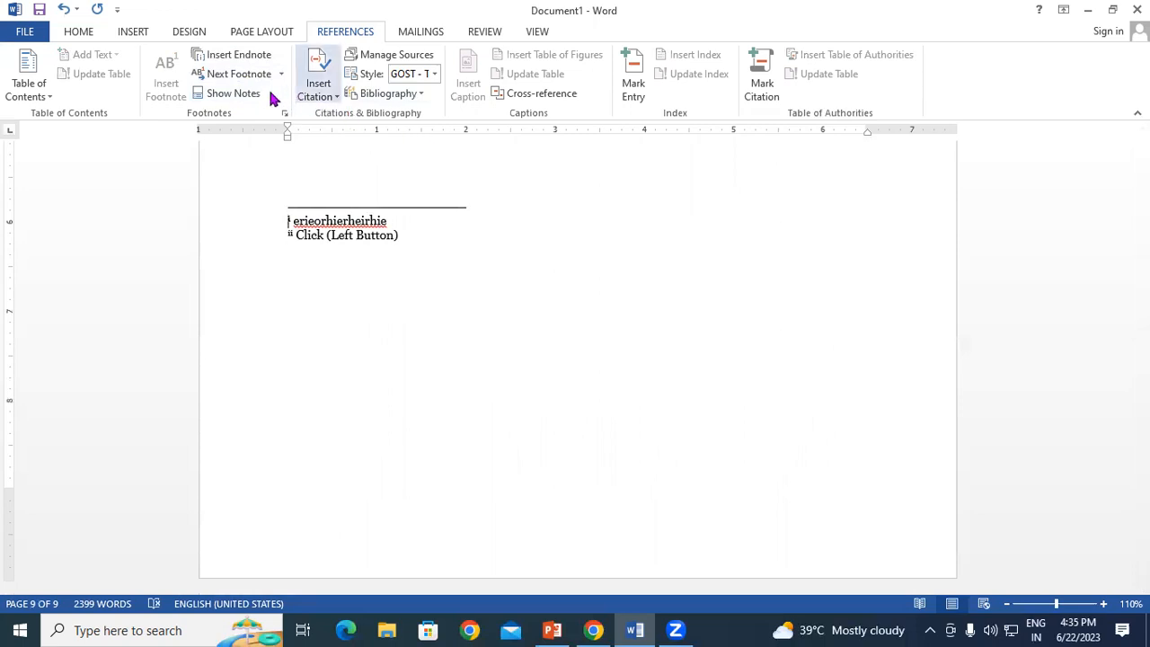
pyautogui.click(238, 95)
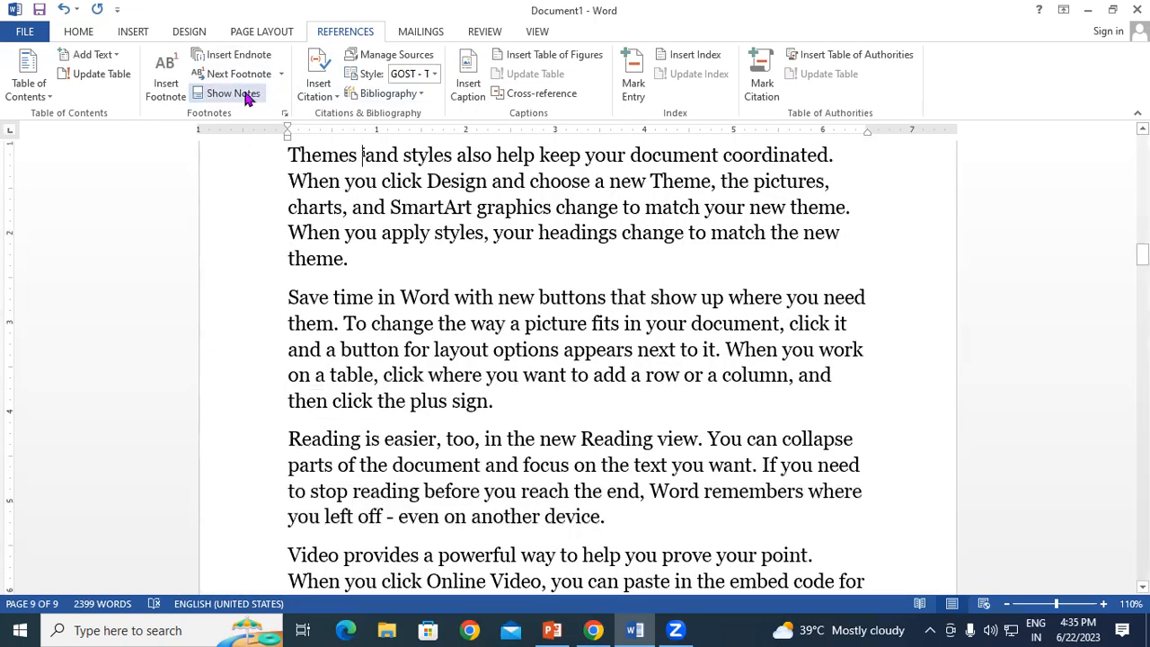
pyautogui.click(250, 96)
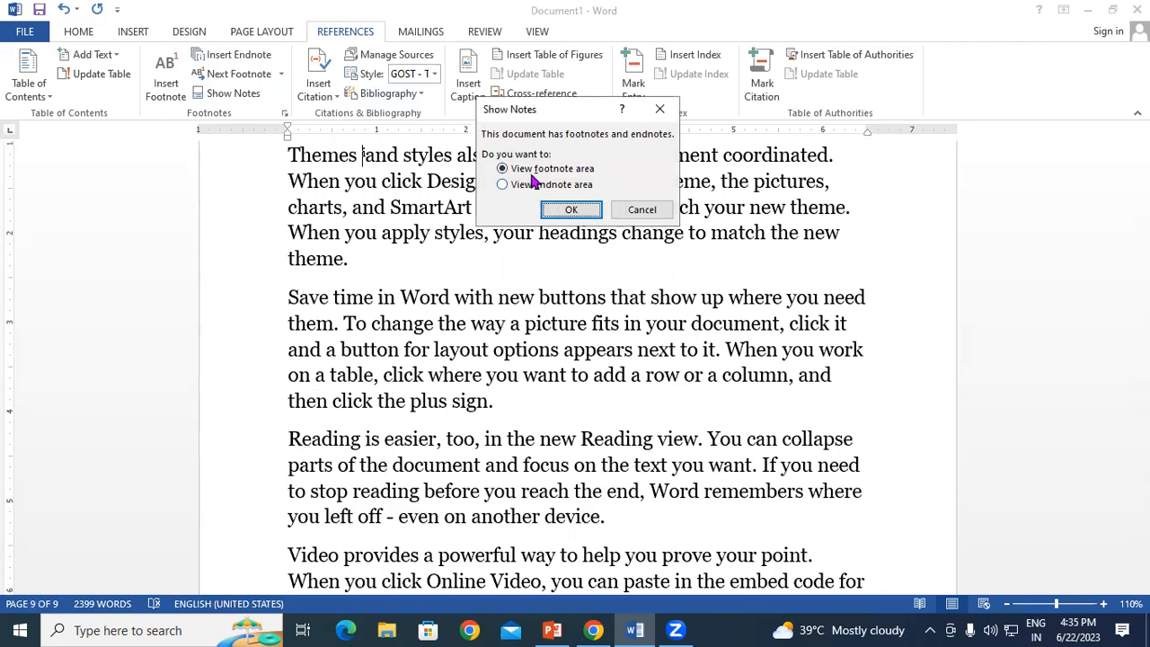
# Step: Confirm viewing the footnote area showing footnote 2, 'OS(Operating System)'
pyautogui.click(572, 208)
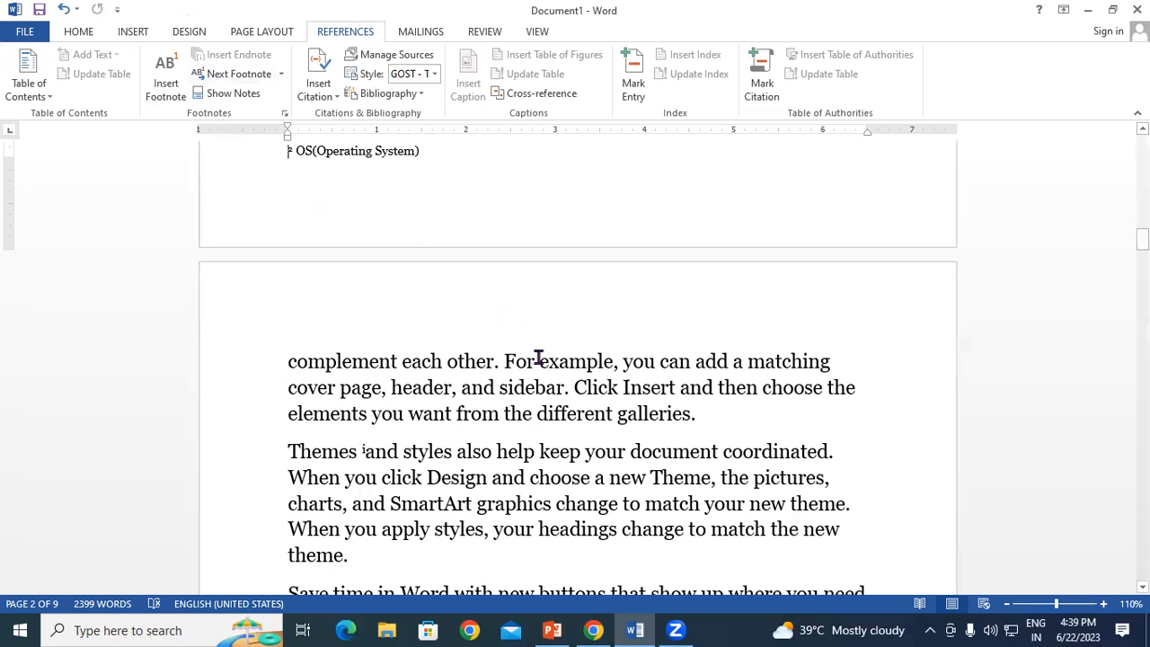
# Step: Jump to the next footnote with the Next Footnote command
pyautogui.scroll(-5, 588, 395)
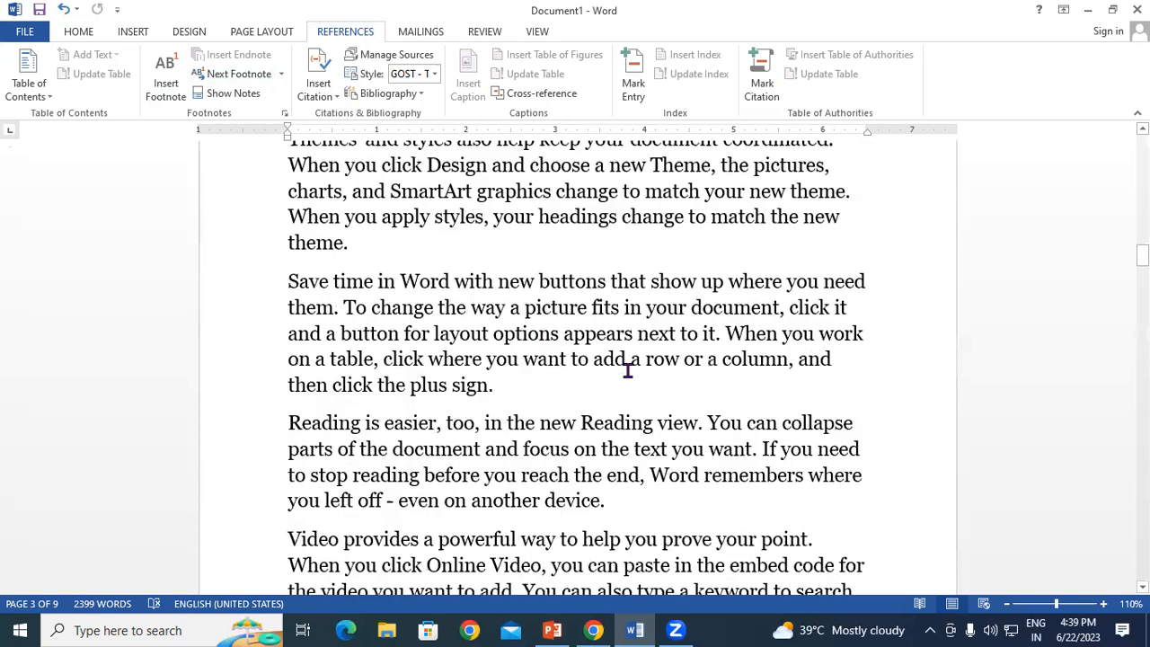
pyautogui.scroll(-3, 627, 371)
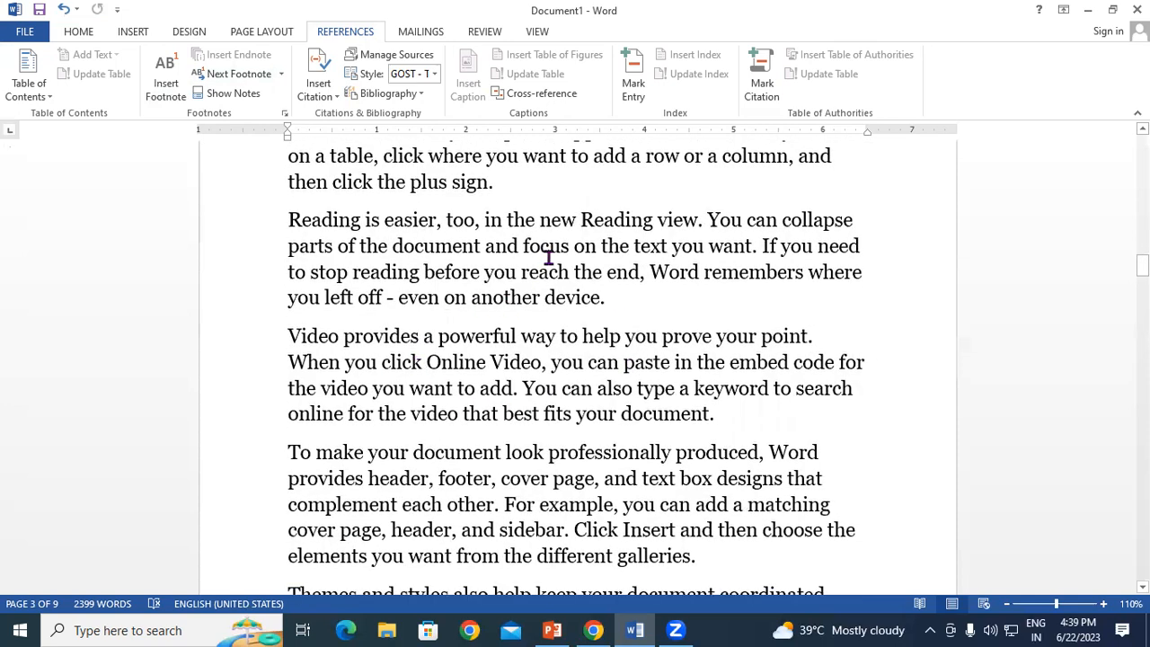
pyautogui.scroll(-8, 546, 257)
pyautogui.scroll(12, 546, 257)
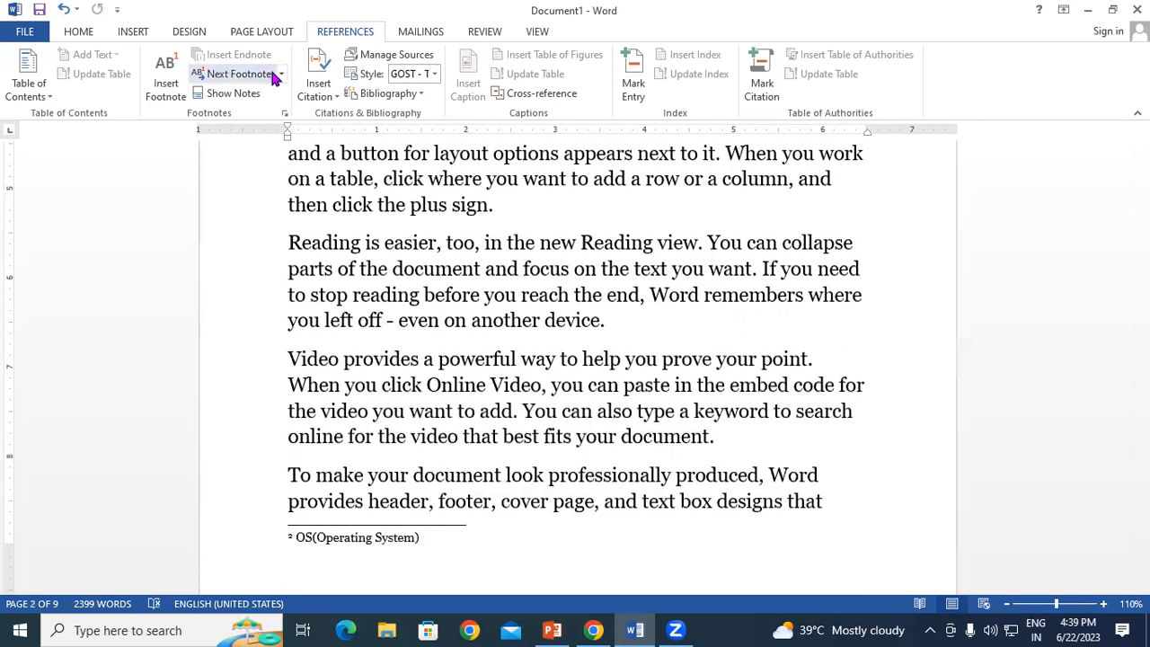
pyautogui.click(277, 75)
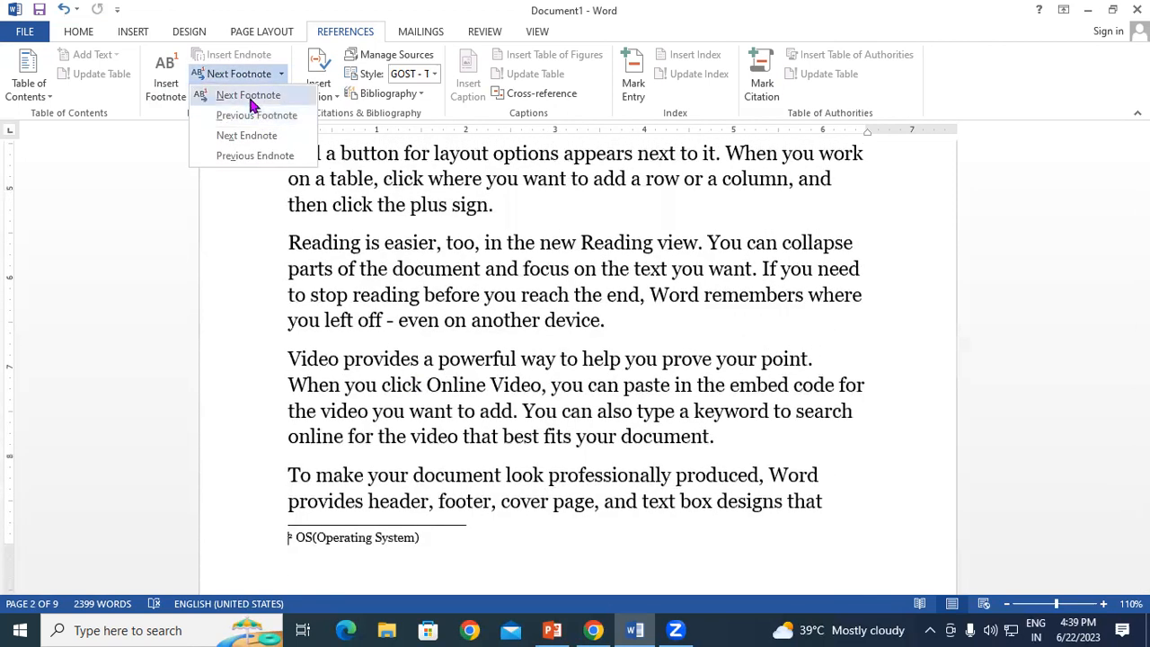
pyautogui.click(251, 96)
# Step: Preview footnote 2 on OS in the Themes and styles paragraph, reading 'OS(Operating System)'
pyautogui.scroll(3, 431, 258)
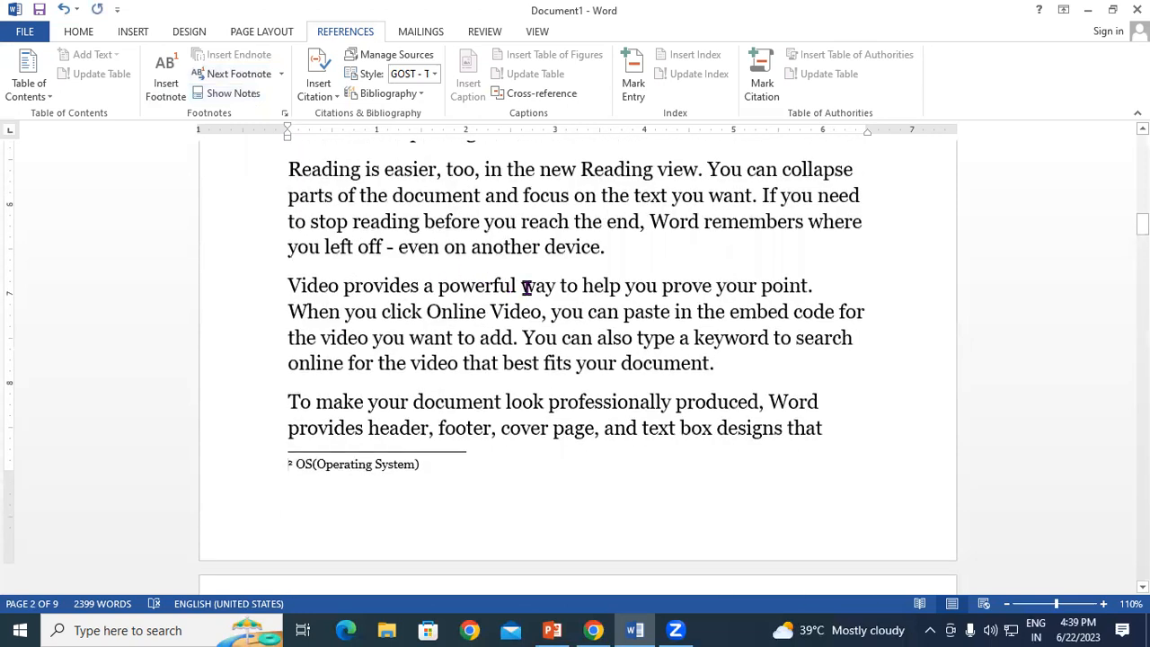
pyautogui.scroll(5, 549, 296)
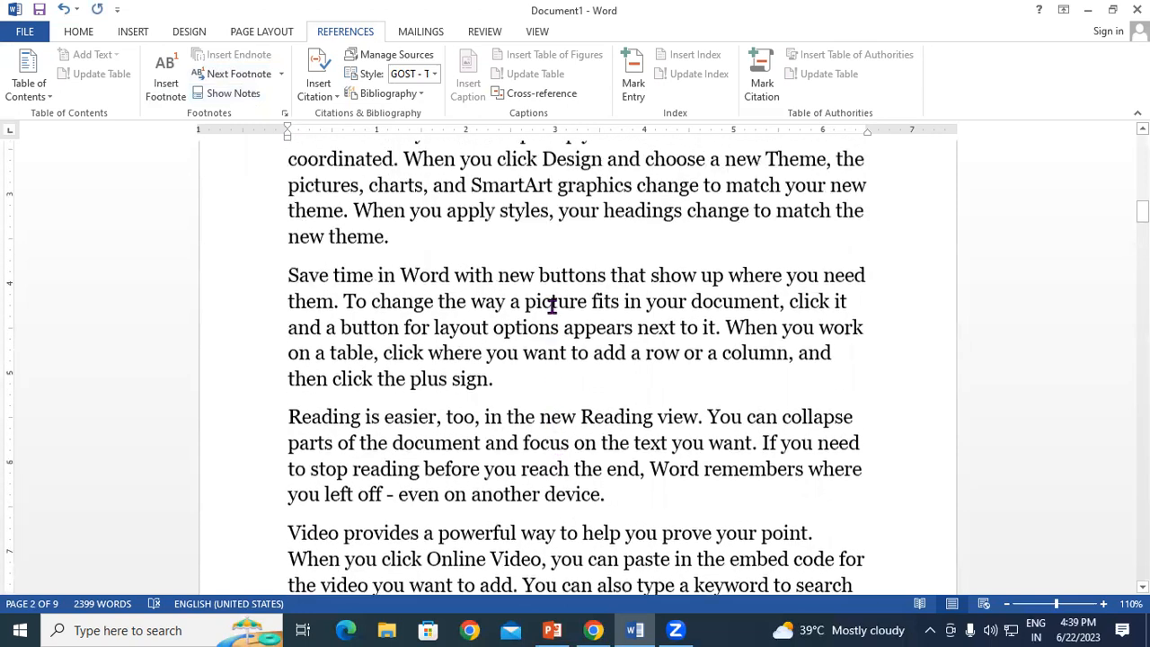
pyautogui.scroll(1, 552, 303)
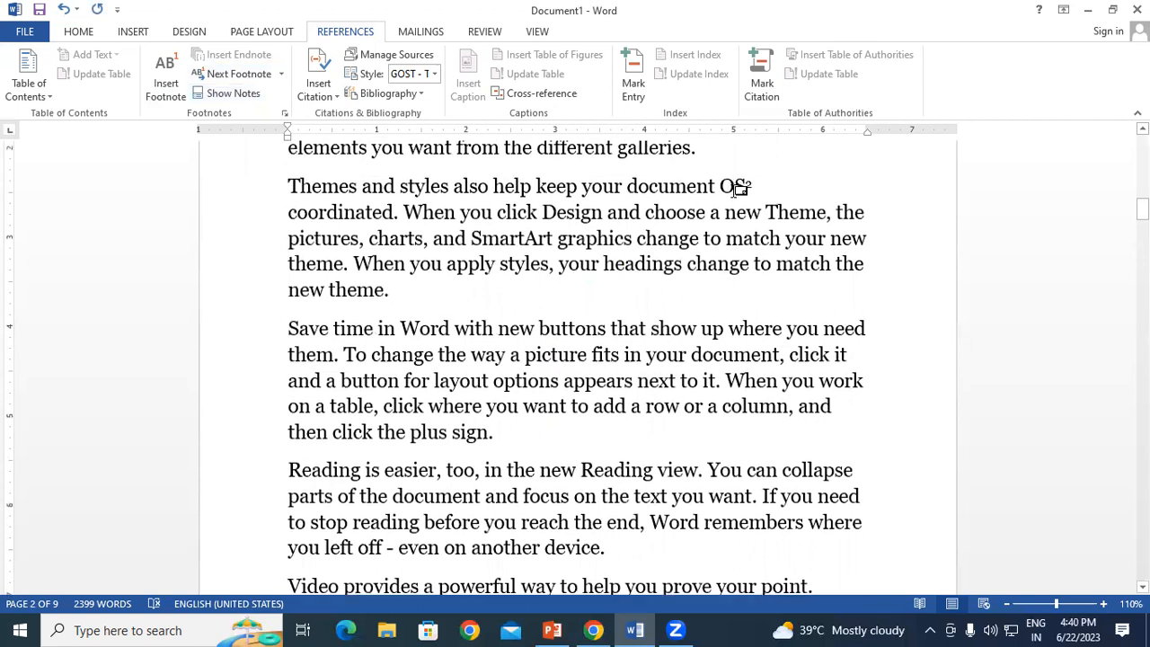
pyautogui.moveTo(739, 188)
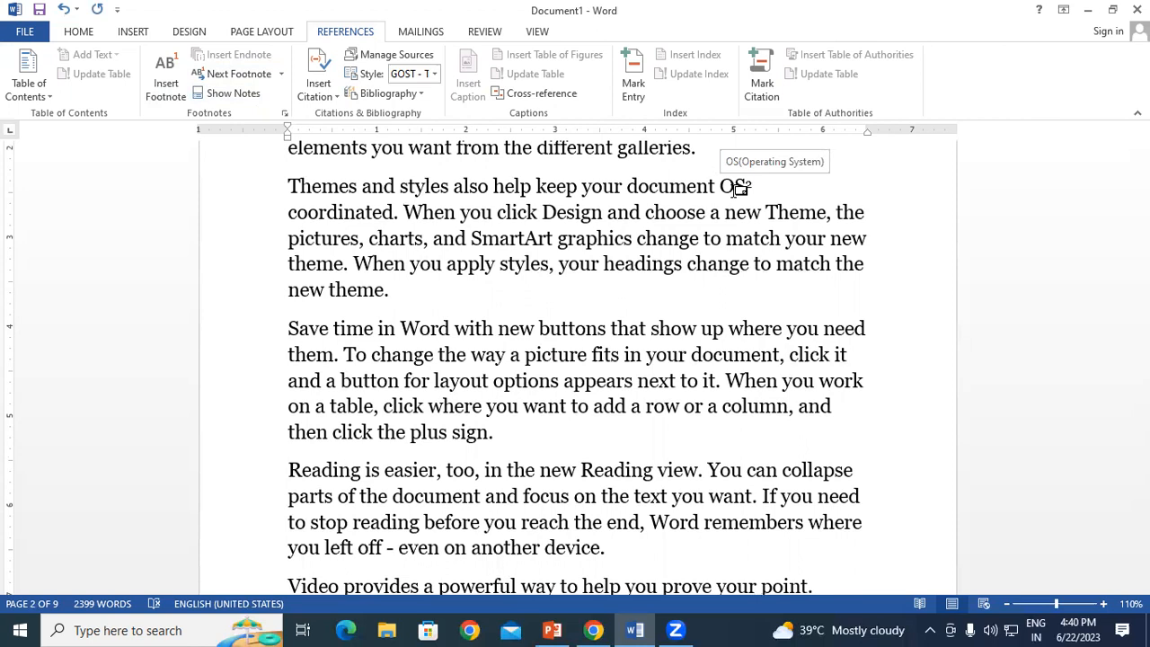
# Step: Return to the top of page 1 and place the cursor before 'Video', near the Word¹ mark
pyautogui.click(507, 470)
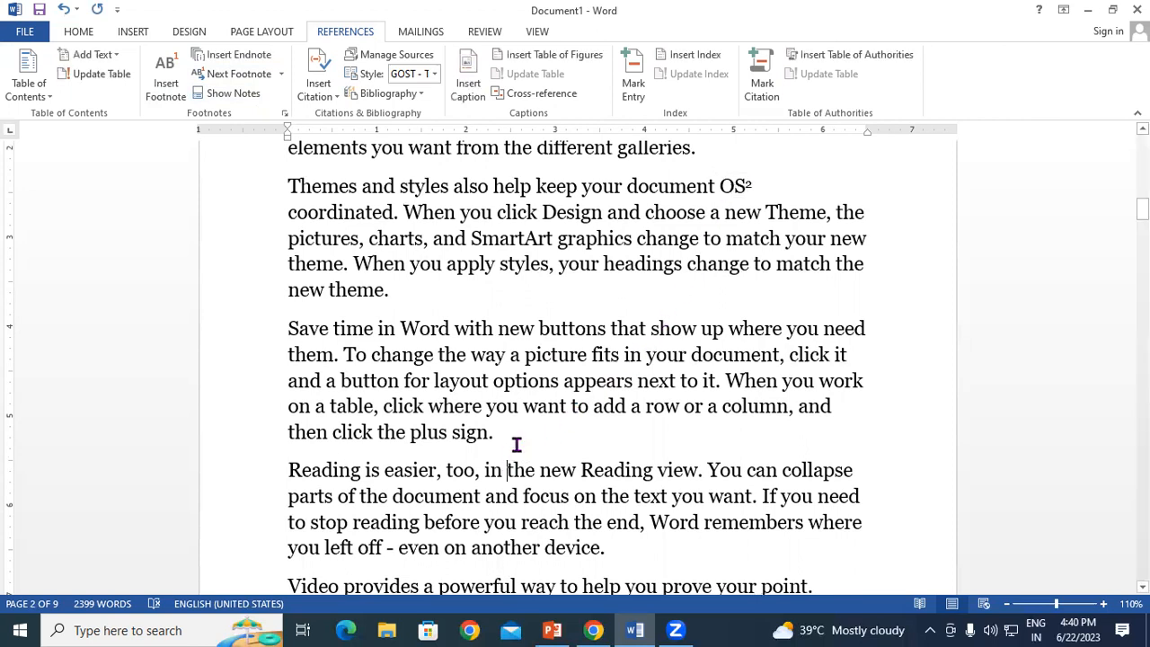
pyautogui.scroll(-1, 531, 405)
pyautogui.scroll(4, 532, 404)
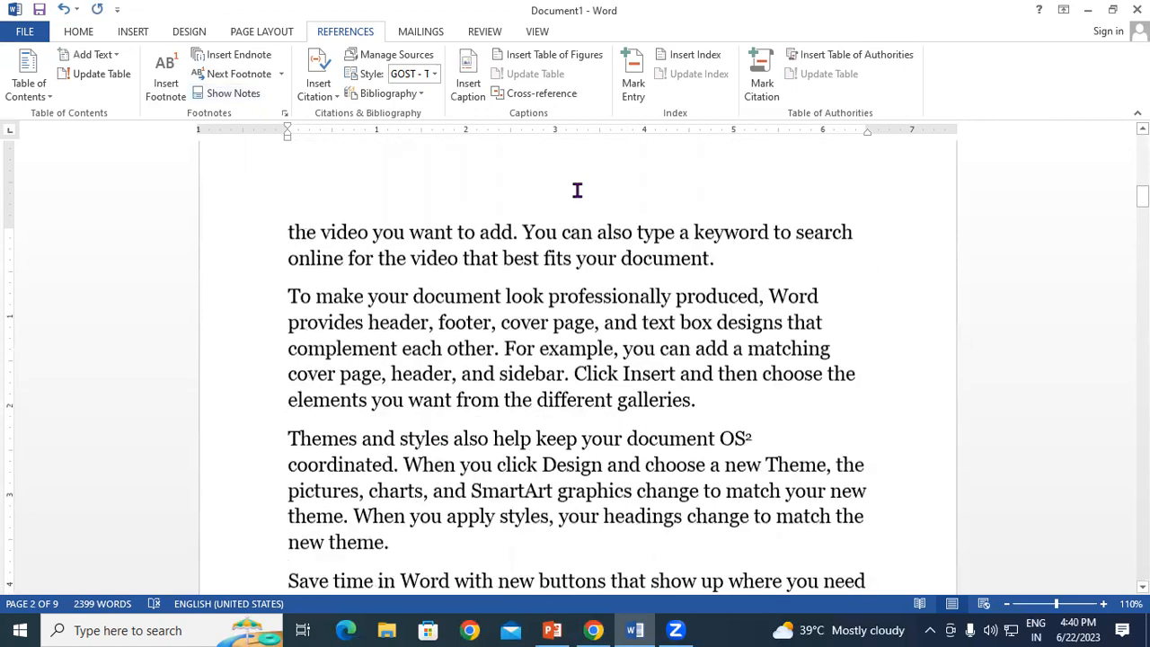
pyautogui.scroll(3, 313, 245)
pyautogui.scroll(9, 312, 246)
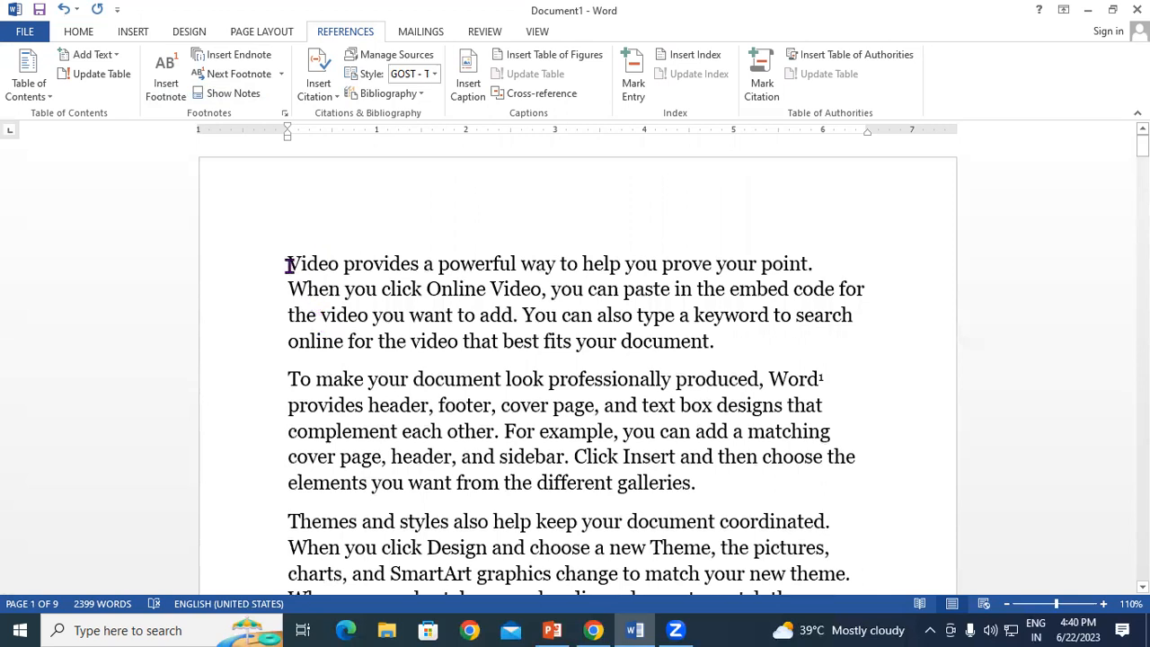
pyautogui.click(289, 264)
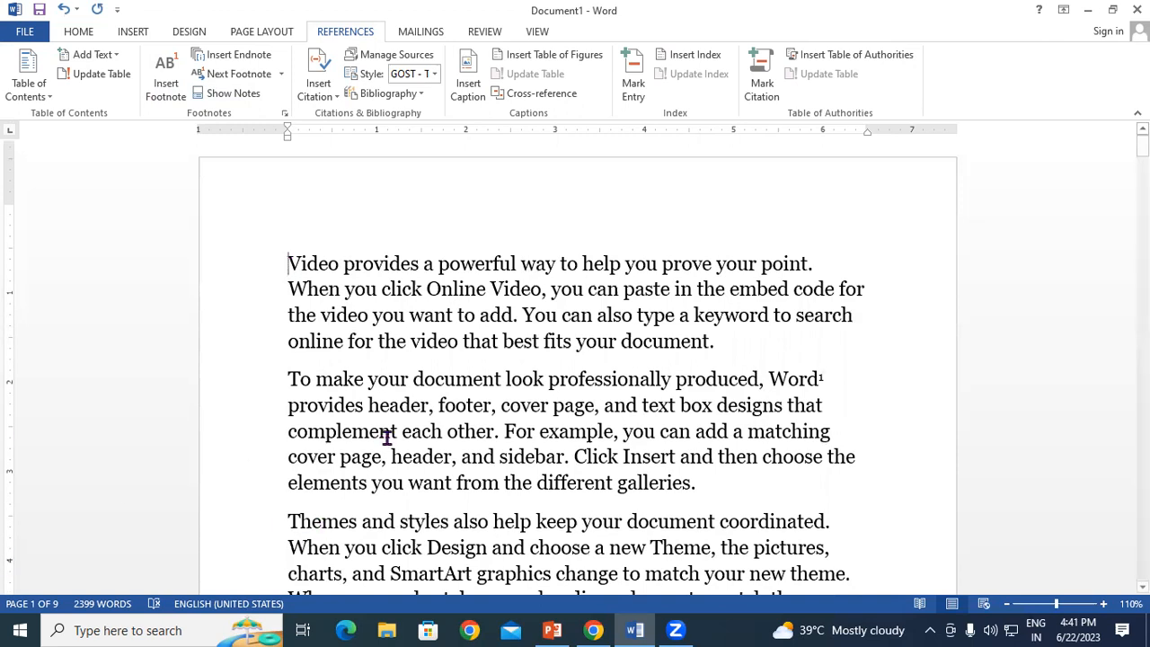
pyautogui.scroll(-2, 579, 360)
# Step: Position the cursor after the first paragraph, by the word Word, in the document
pyautogui.click(768, 254)
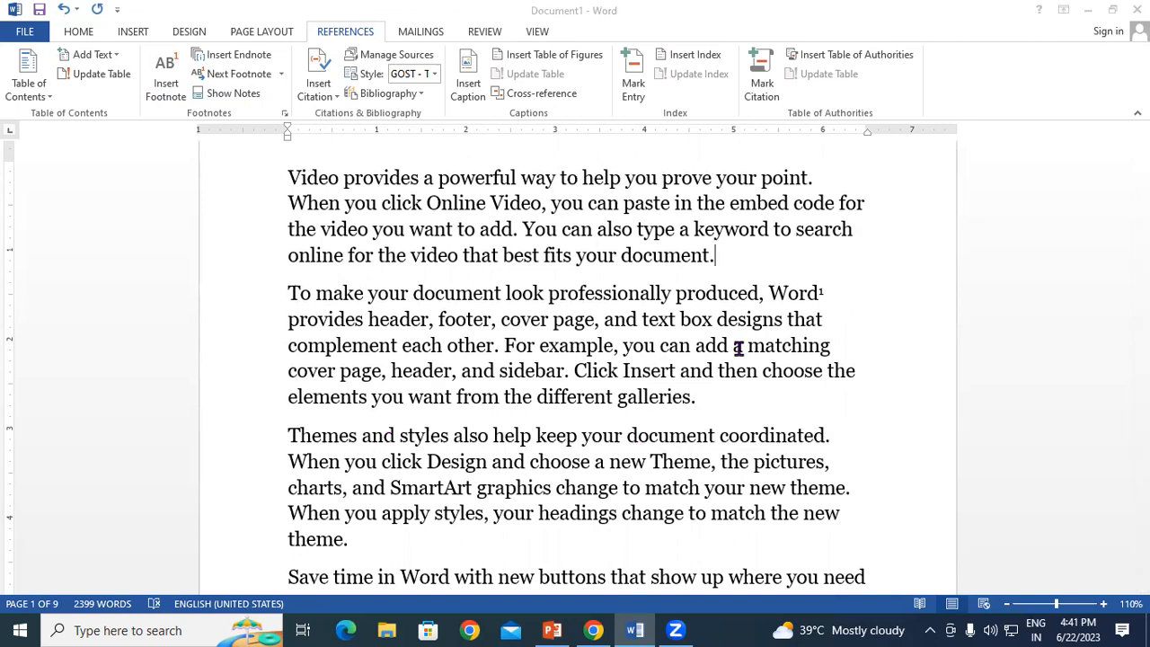
pyautogui.click(662, 348)
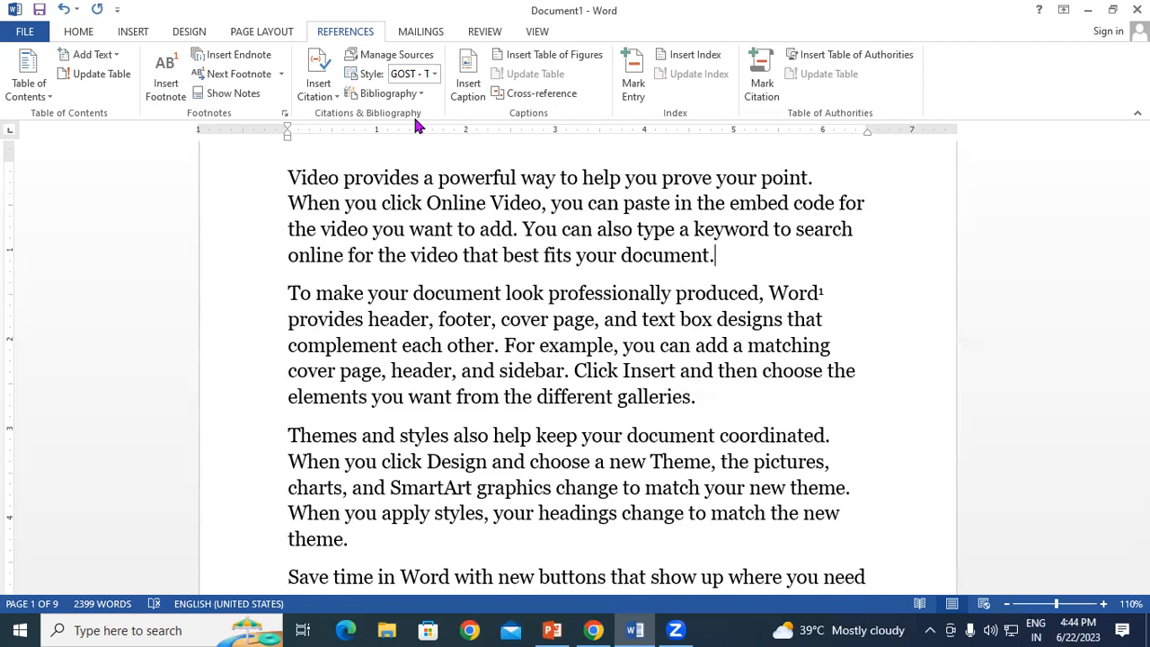
pyautogui.moveTo(284, 293); pyautogui.dragTo(728, 404)
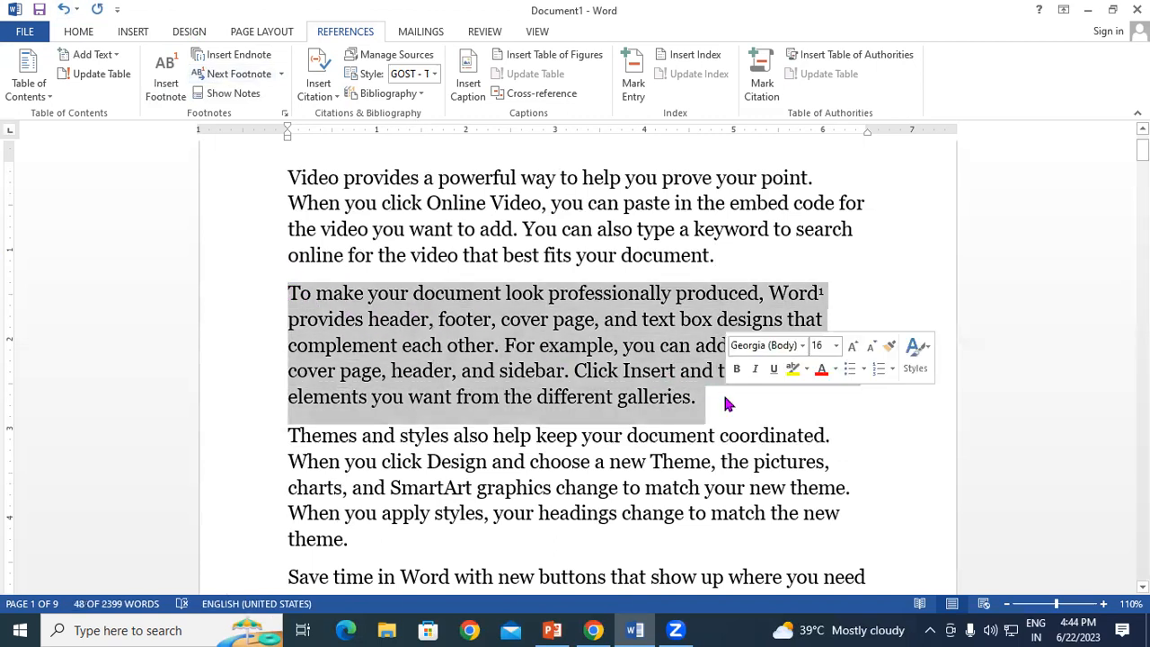
pyautogui.click(728, 404)
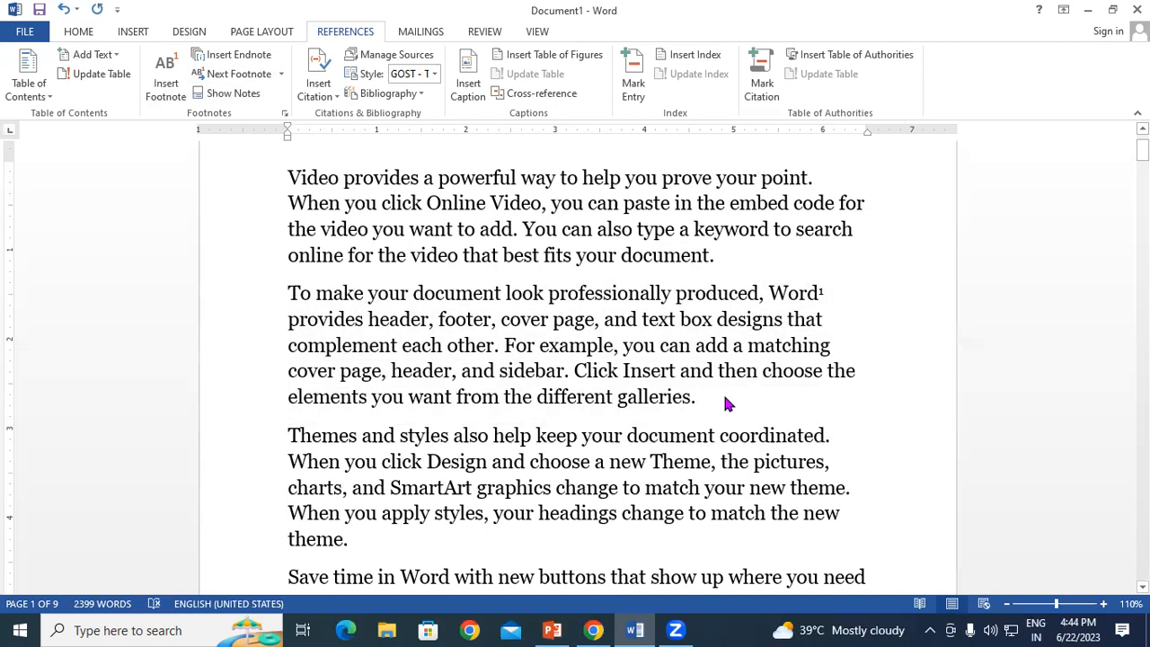
pyautogui.moveTo(282, 293); pyautogui.dragTo(725, 405)
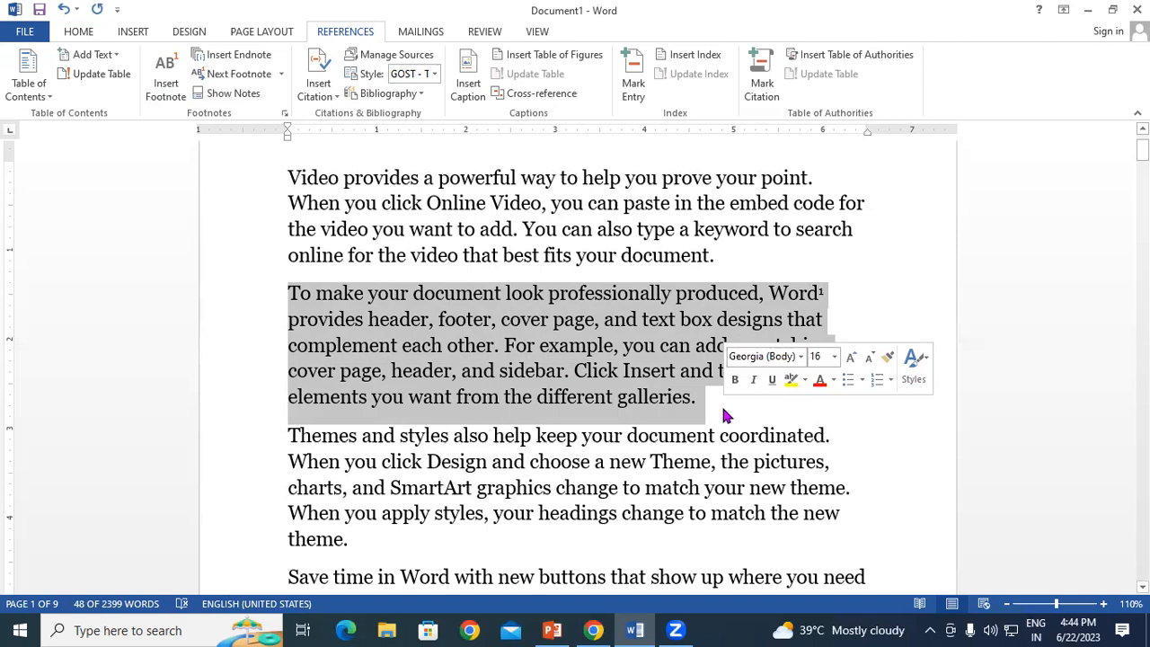
pyautogui.click(722, 404)
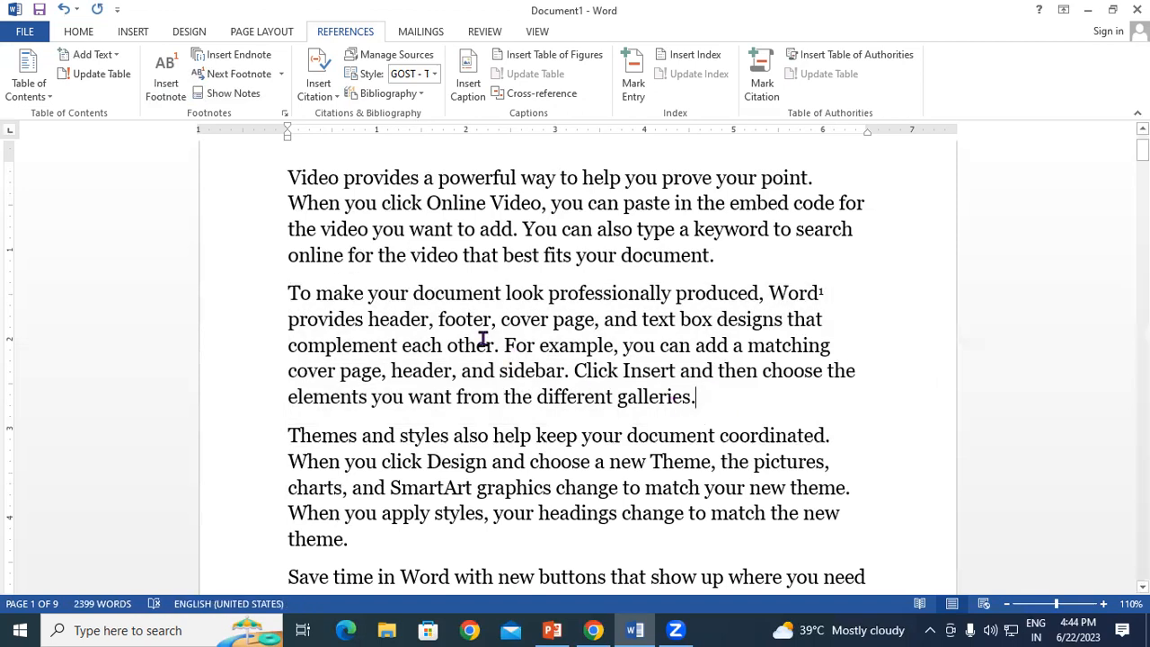
pyautogui.click(286, 288)
# Step: Start a new citation source and set its type to Book
pyautogui.click(318, 79)
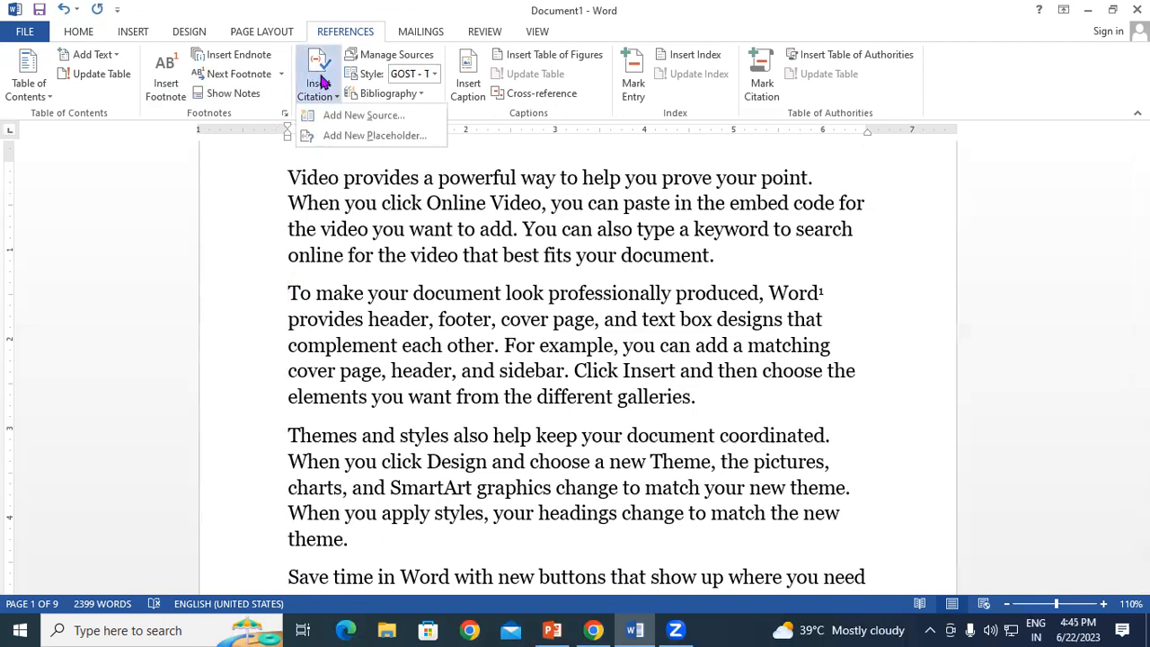
pyautogui.click(338, 115)
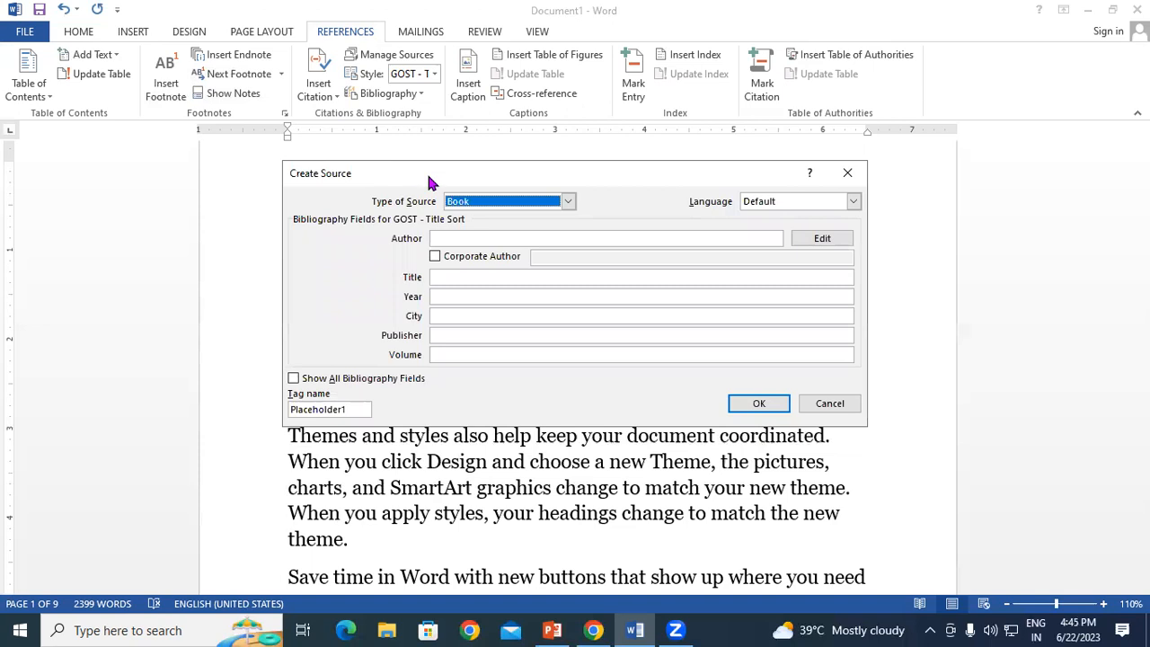
pyautogui.moveTo(428, 176); pyautogui.dragTo(543, 117)
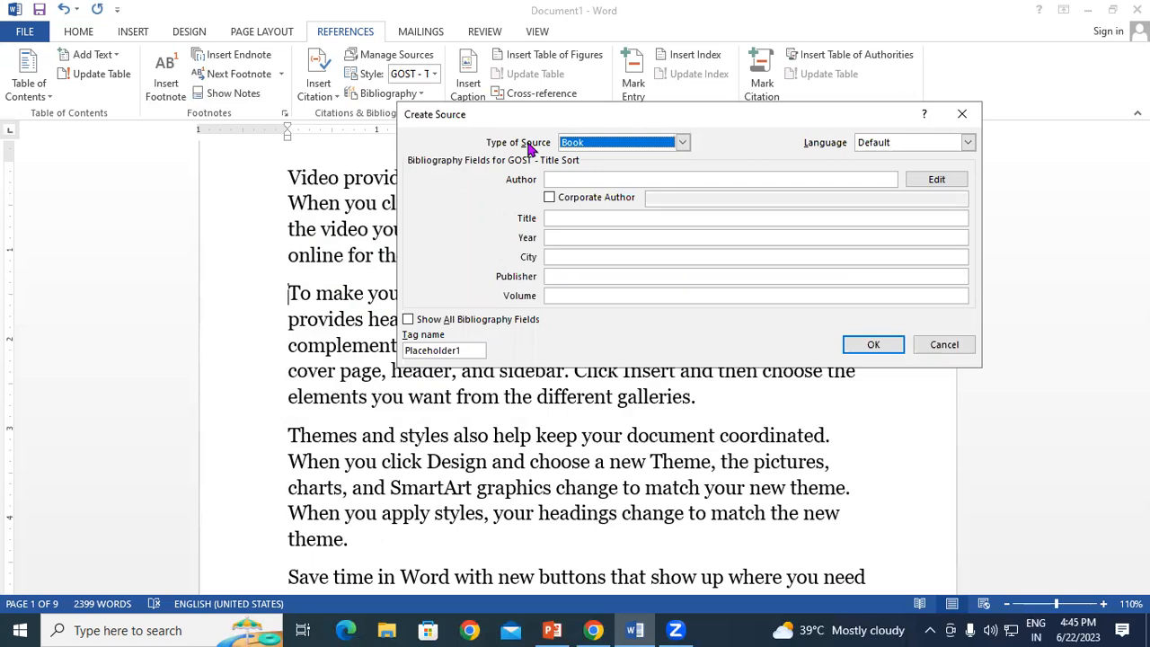
pyautogui.click(683, 142)
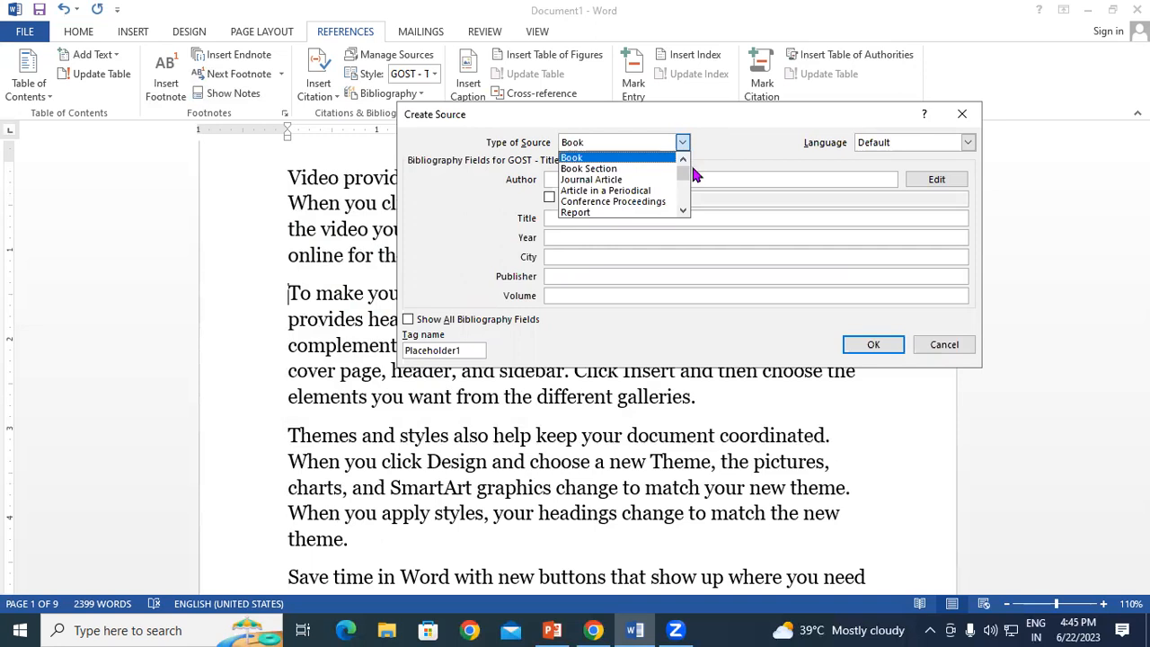
pyautogui.click(683, 213)
pyautogui.click(683, 212)
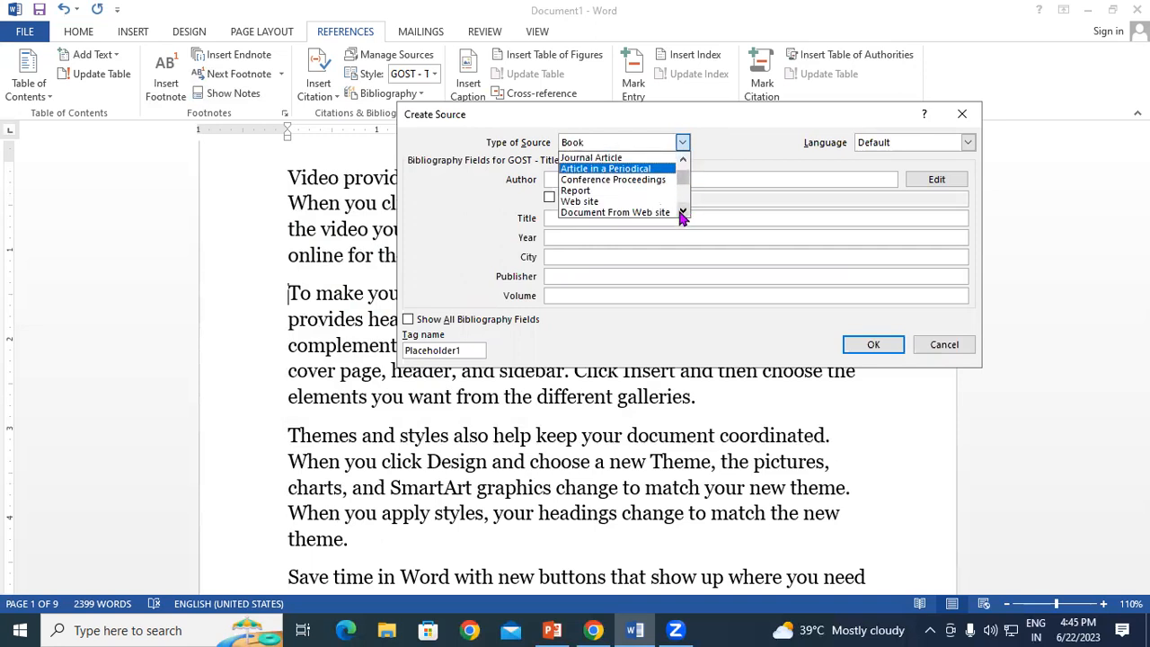
pyautogui.click(683, 212)
pyautogui.click(683, 212)
pyautogui.click(683, 212)
pyautogui.click(683, 212)
pyautogui.click(683, 213)
pyautogui.click(683, 212)
pyautogui.click(683, 212)
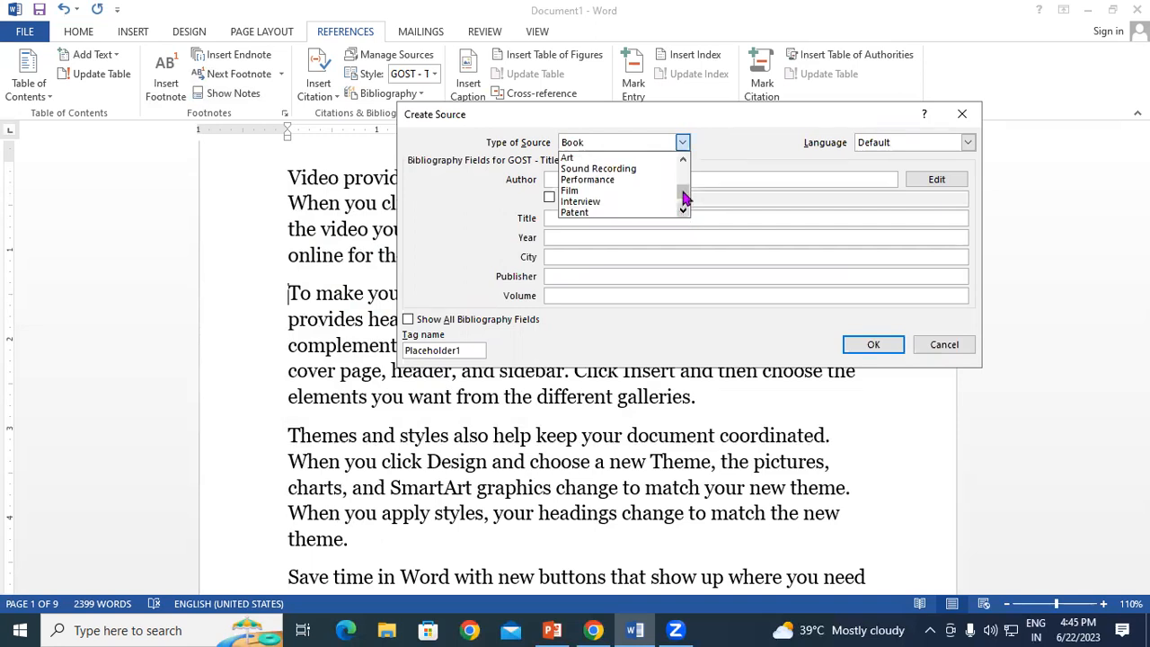
pyautogui.moveTo(683, 192); pyautogui.dragTo(681, 148)
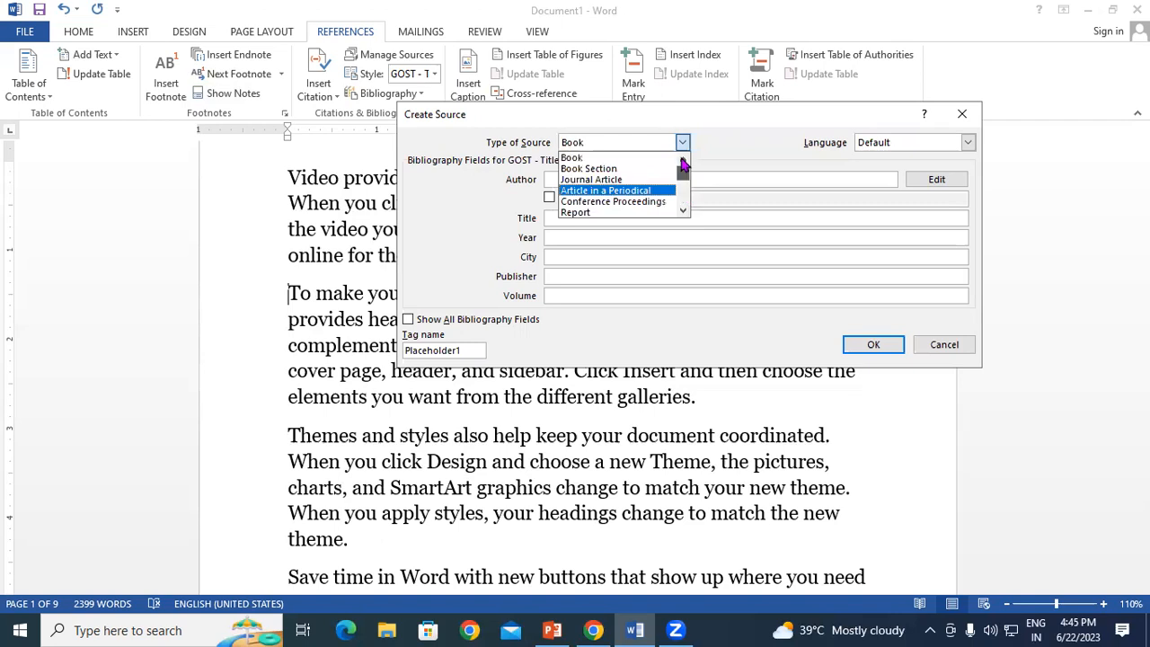
pyautogui.click(593, 157)
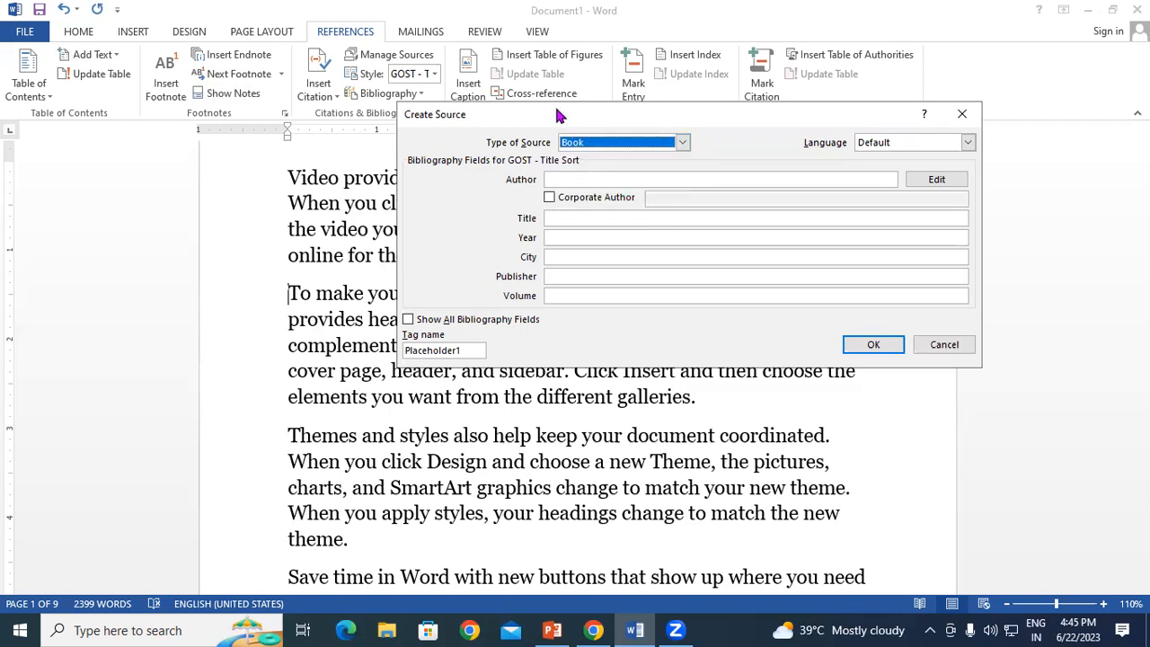
pyautogui.moveTo(558, 106); pyautogui.dragTo(566, 91)
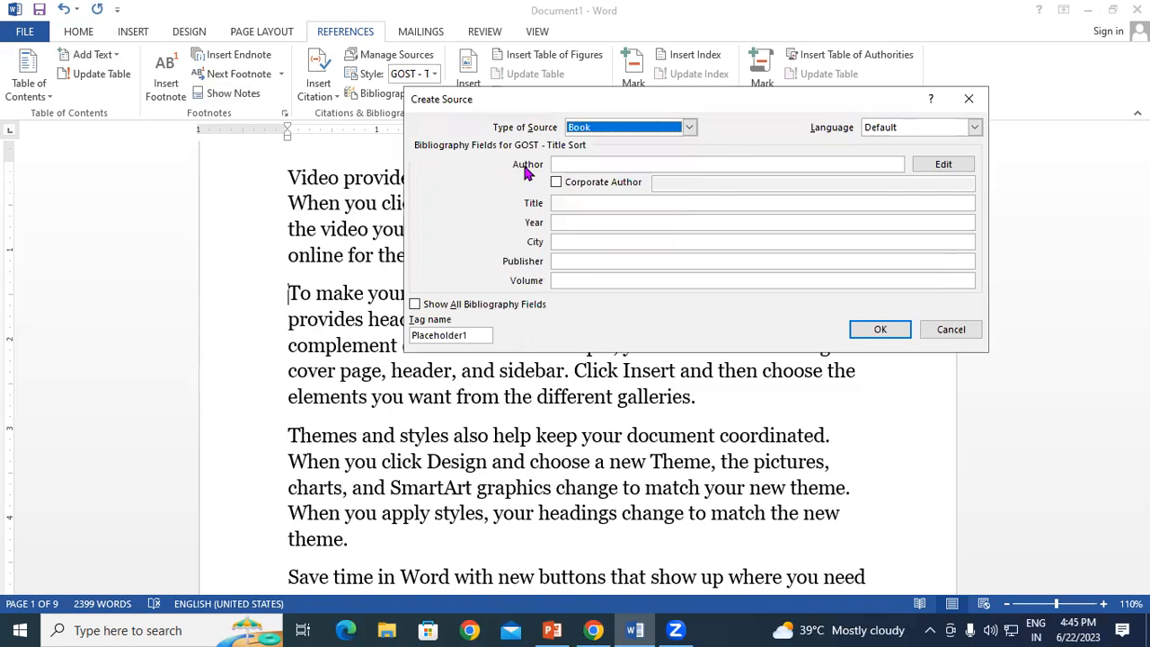
# Step: Enter the author's name, title 'Computer Fundamental' and year 2020
pyautogui.click(575, 168)
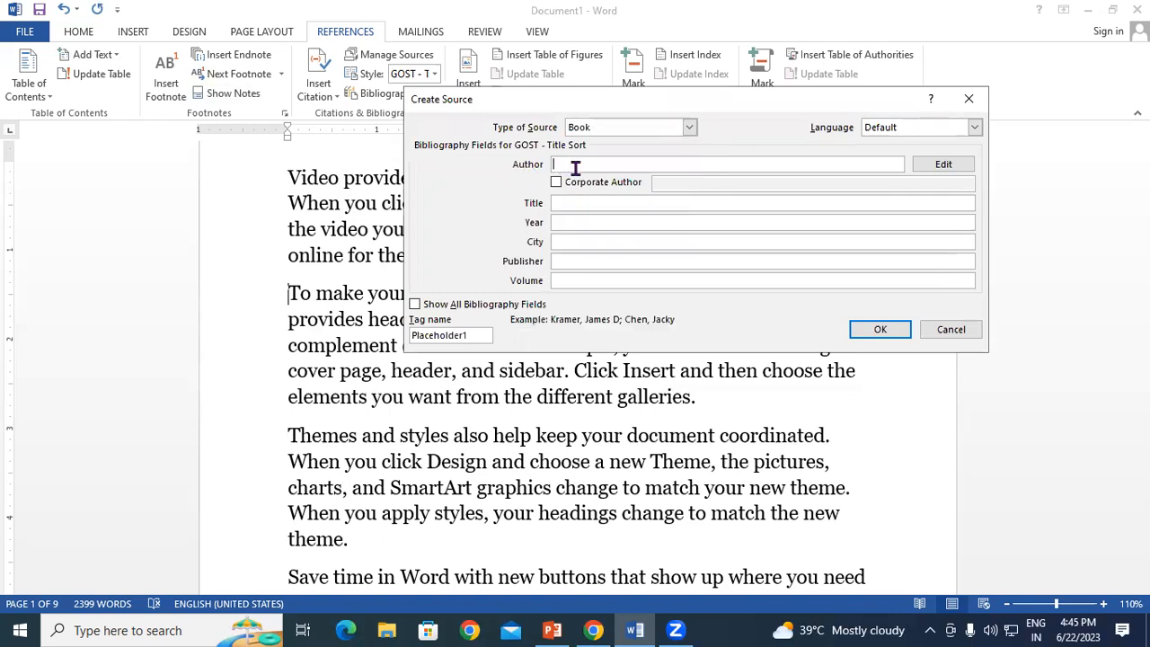
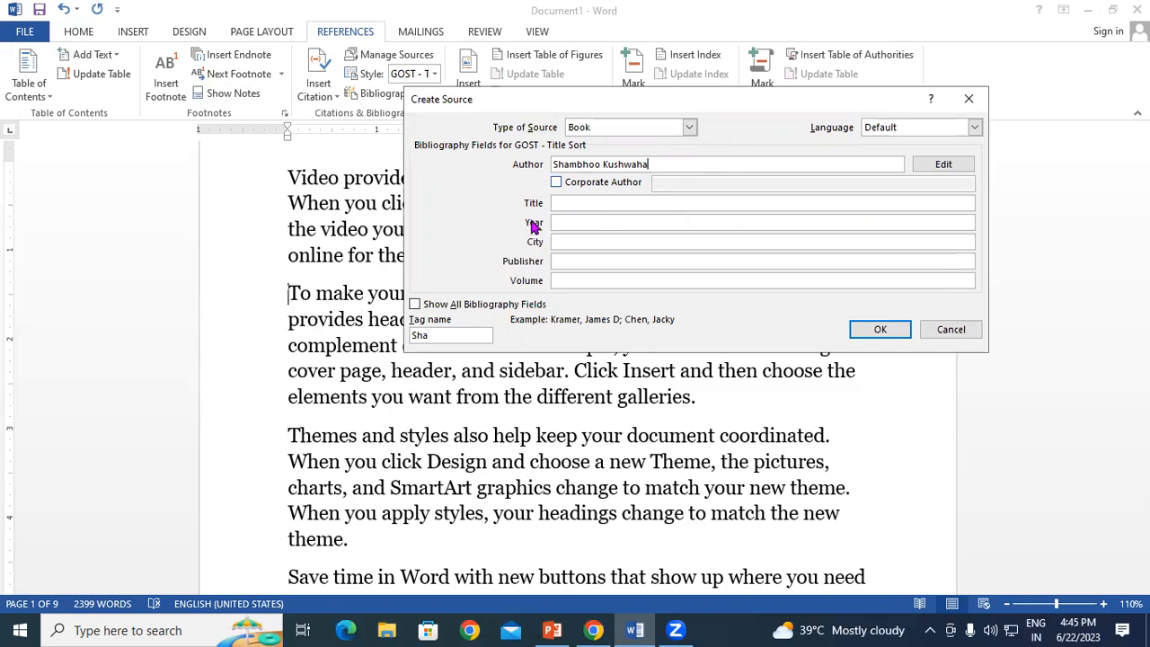
pyautogui.click(577, 204)
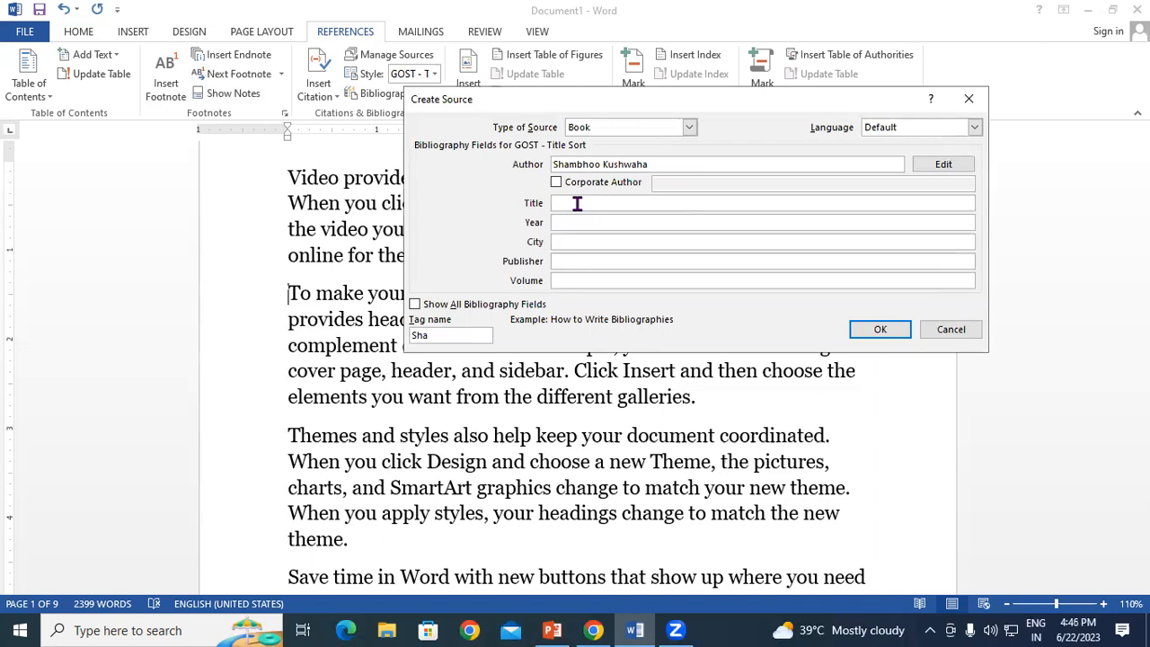
pyautogui.write('Computer Fundamental')
pyautogui.click(578, 225)
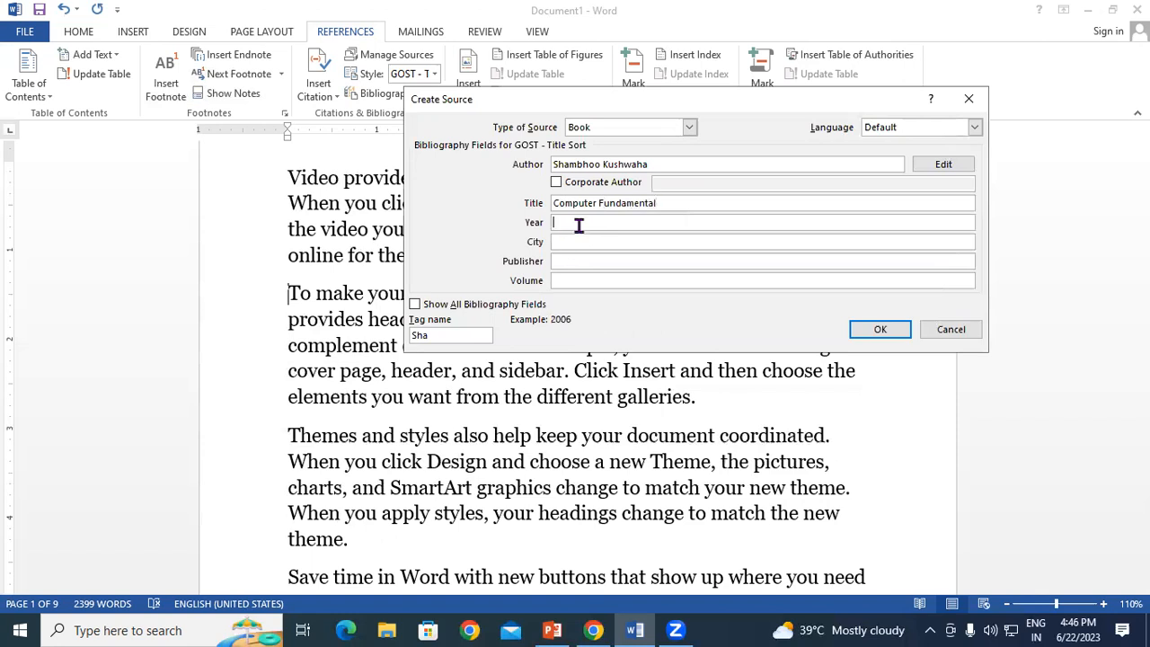
pyautogui.write('2020')
# Step: Add city Padrauna, publisher Gayatri Institute of Technology and volume 1, then save the source
pyautogui.click(639, 242)
pyautogui.write('Padrauna')
pyautogui.click(614, 261)
pyautogui.write('Gayatri Instituteo')
pyautogui.press('BackSpace')
pyautogui.write('of ET')
pyautogui.press('BackSpace')
pyautogui.press('BackSpace')
pyautogui.write('Technology')
pyautogui.click(575, 282)
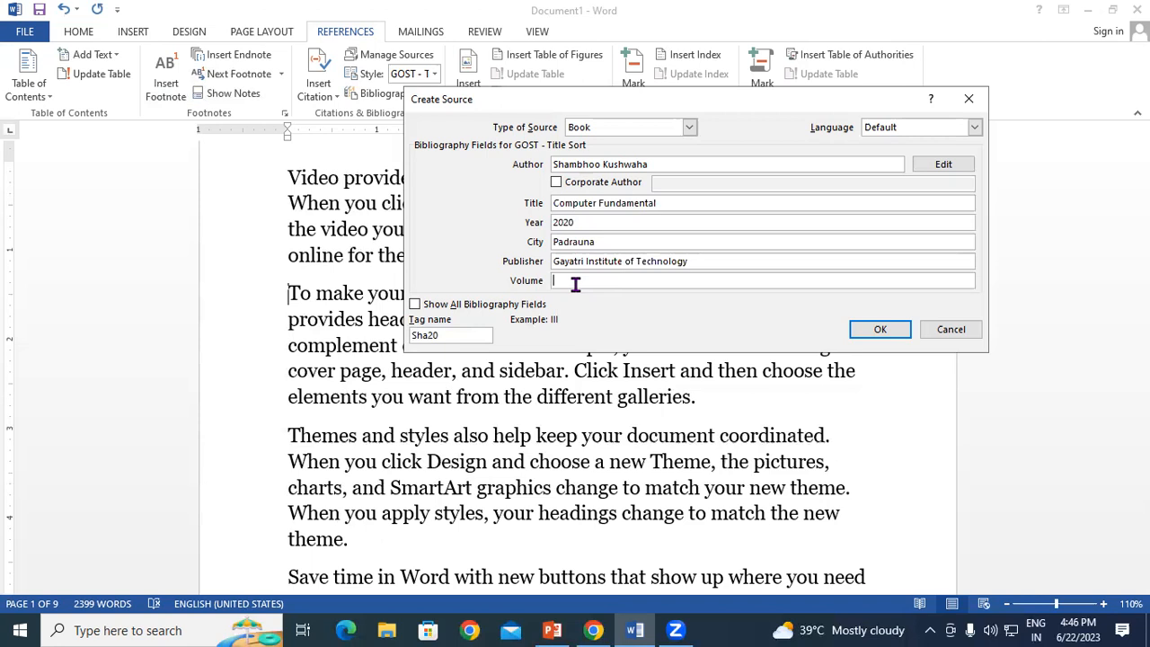
pyautogui.write('1')
pyautogui.click(880, 330)
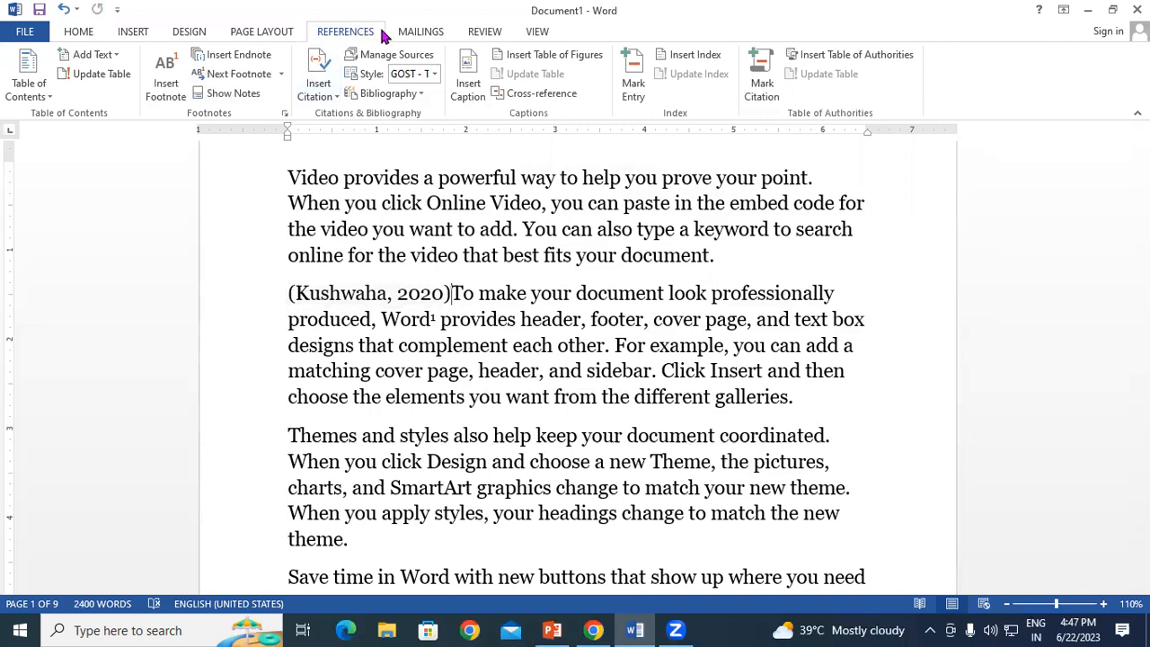
# Step: Insert the built-in References-style bibliography from the Bibliography gallery
pyautogui.click(408, 94)
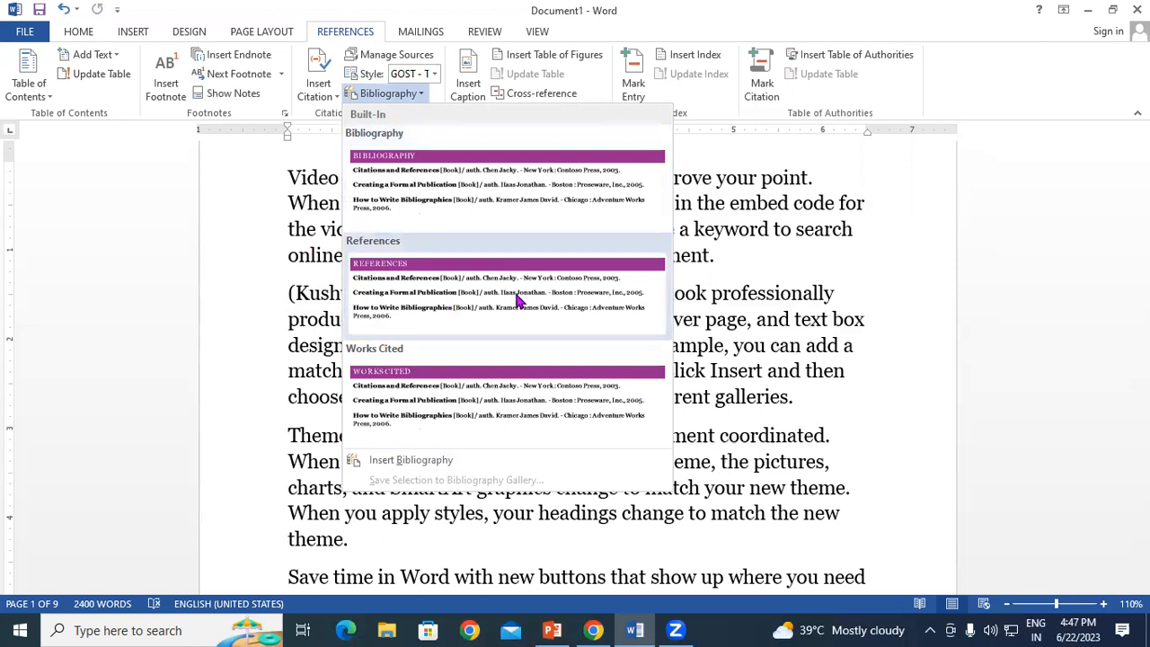
pyautogui.click(519, 300)
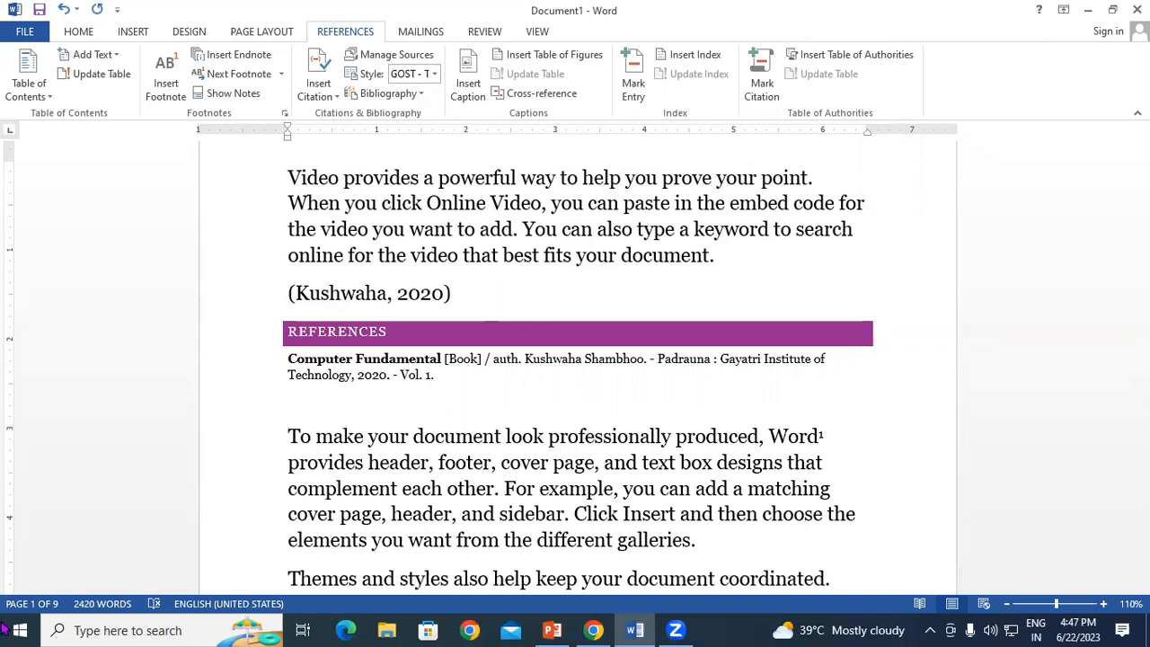
pyautogui.click(446, 361)
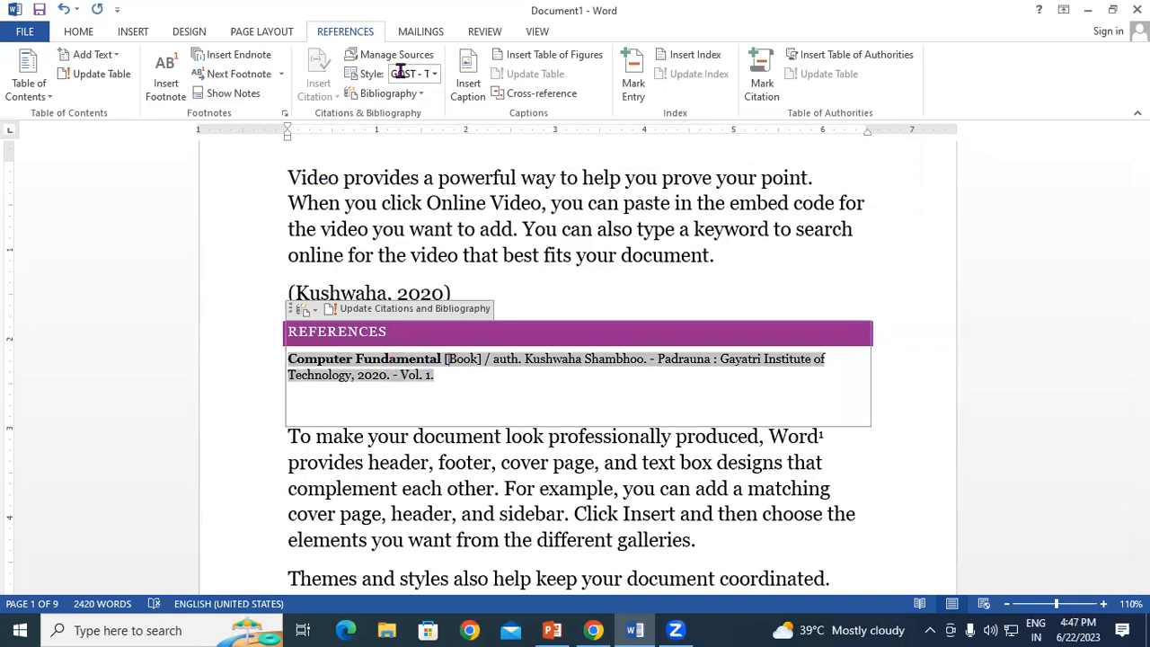
pyautogui.click(434, 74)
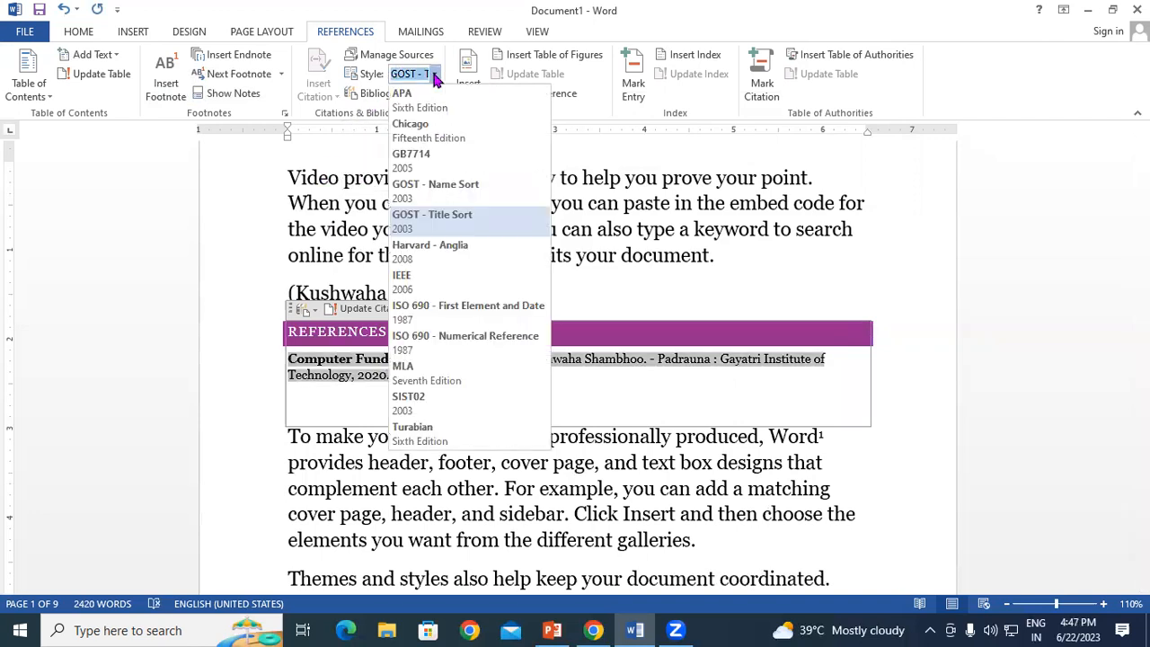
pyautogui.click(454, 198)
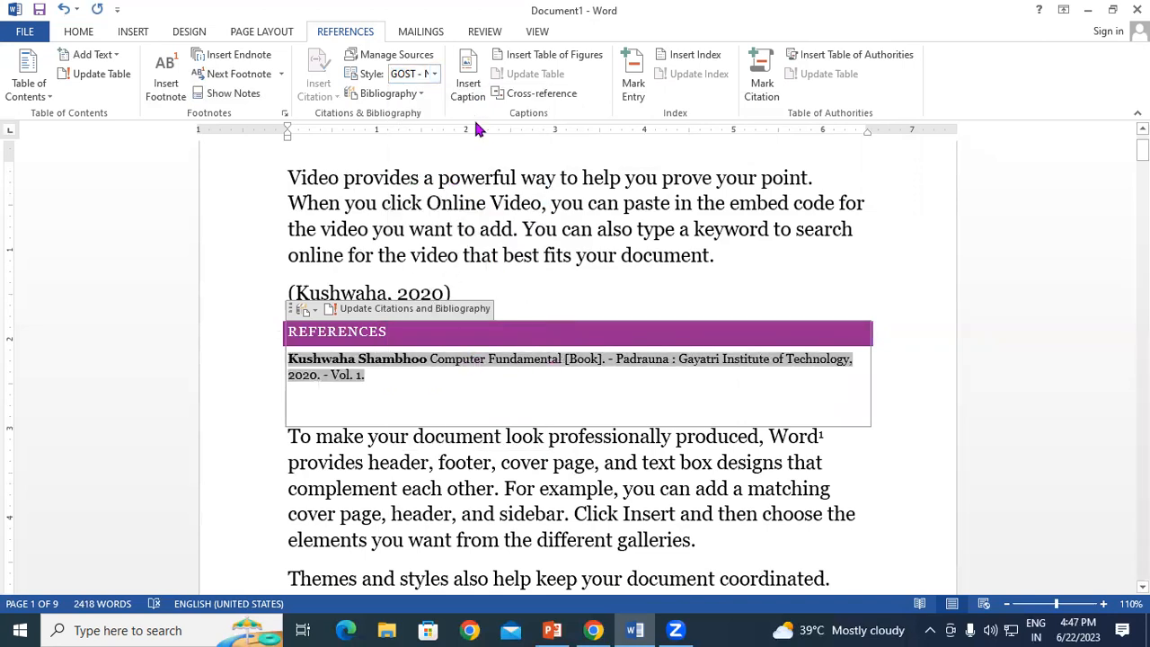
pyautogui.click(435, 76)
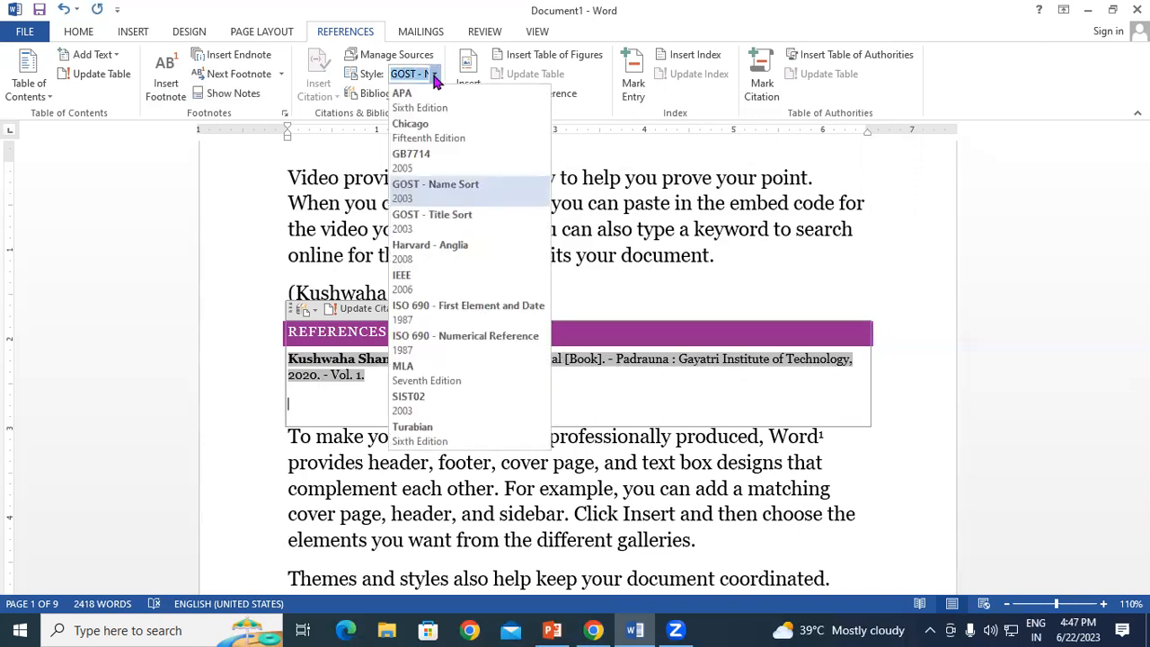
pyautogui.click(440, 135)
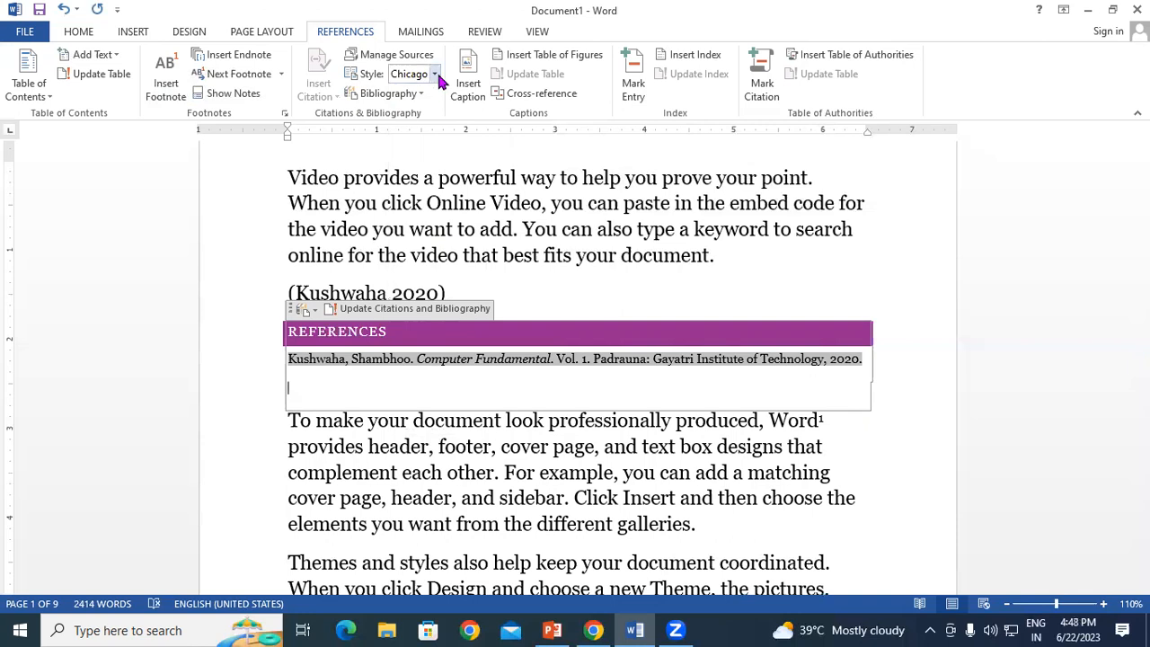
pyautogui.click(435, 76)
pyautogui.click(429, 156)
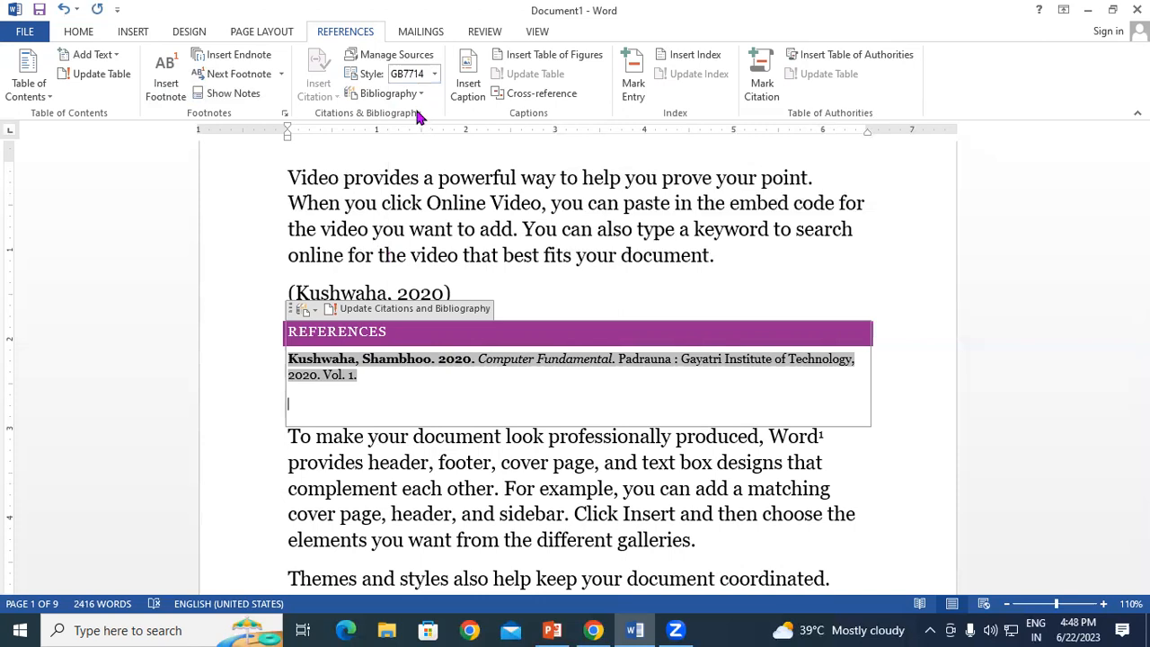
pyautogui.hotkey('ctrl', 'z')
pyautogui.hotkey('ctrl', 'z')
pyautogui.hotkey('ctrl', 'z')
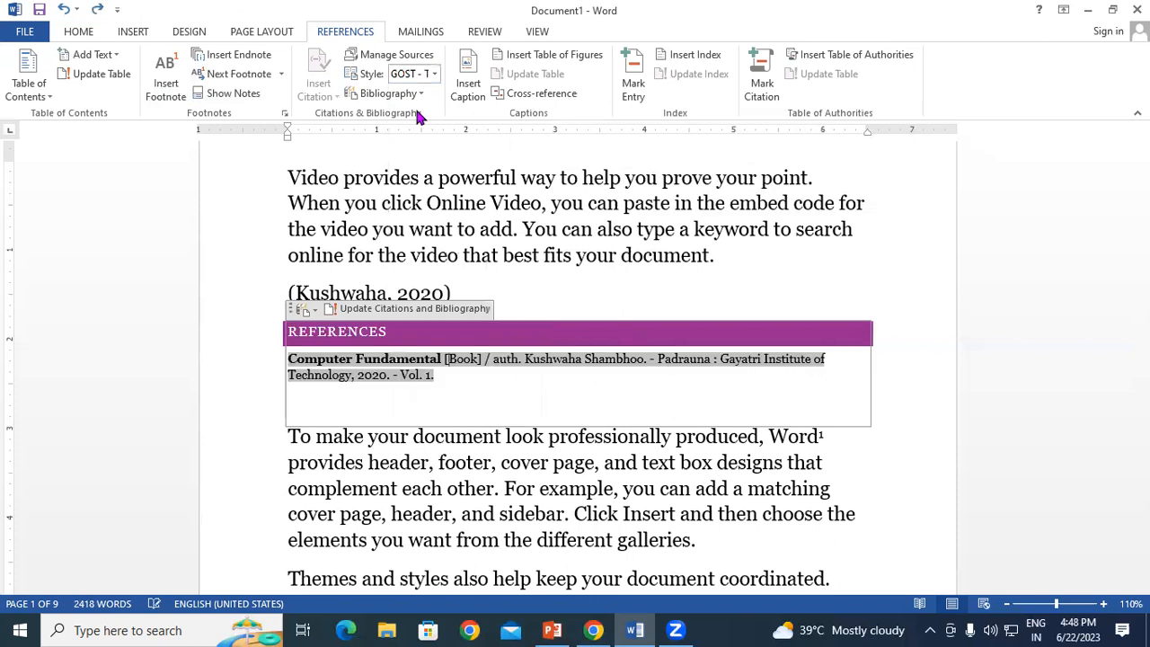
pyautogui.scroll(-1, 856, 360)
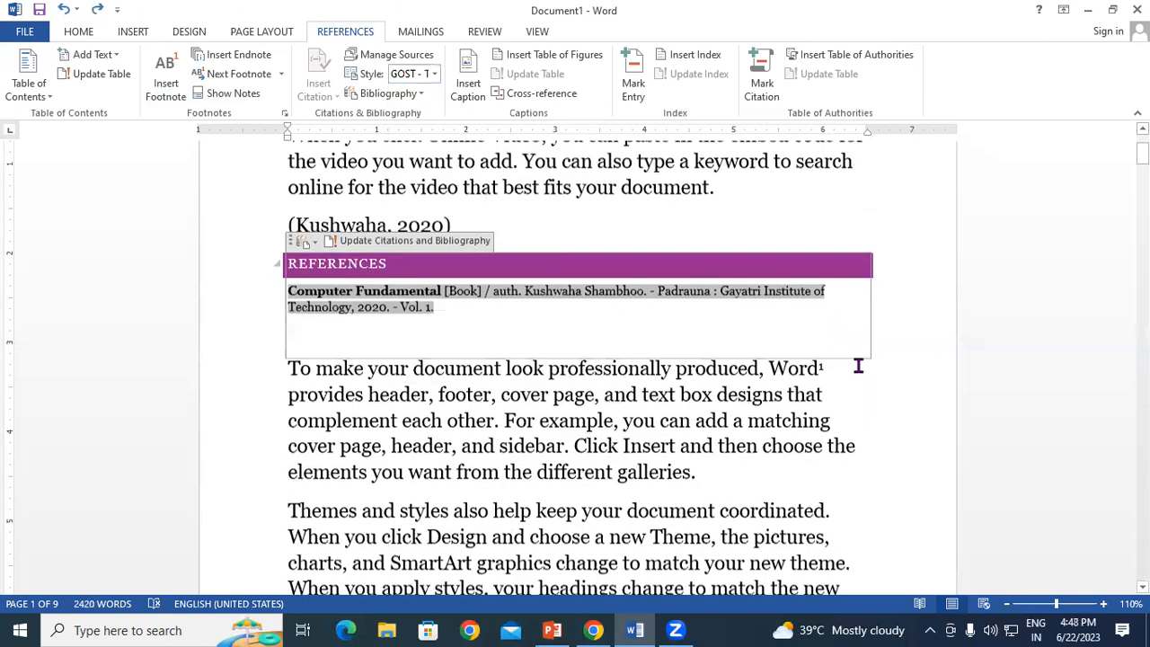
pyautogui.scroll(-1, 858, 366)
pyautogui.click(868, 384)
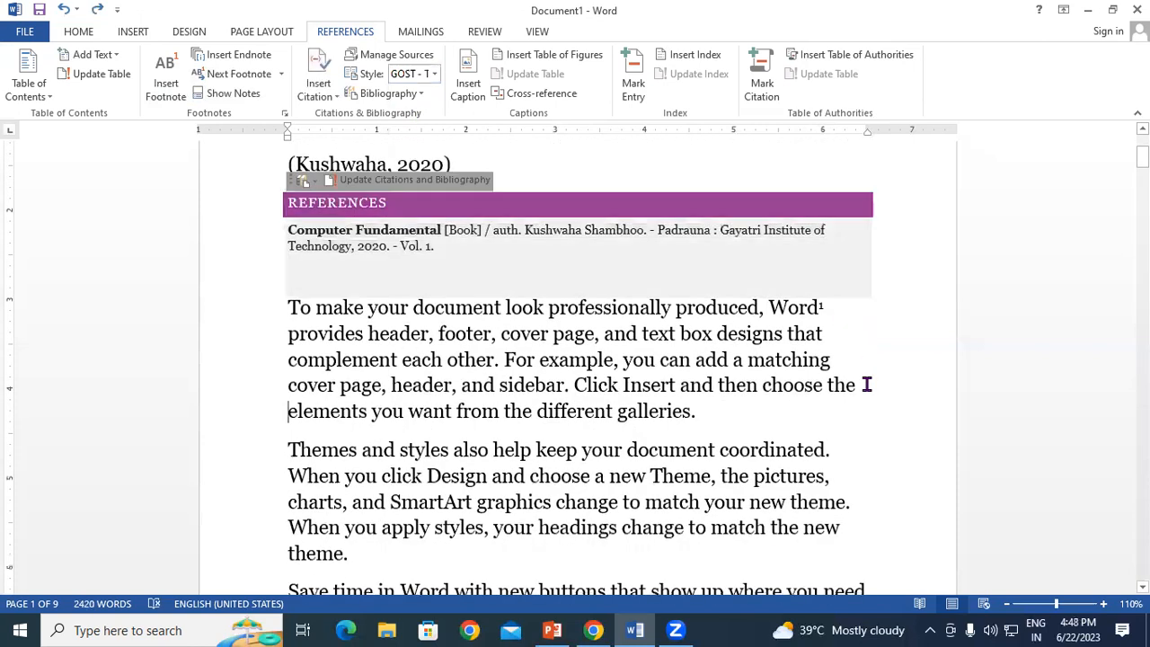
pyautogui.click(596, 170)
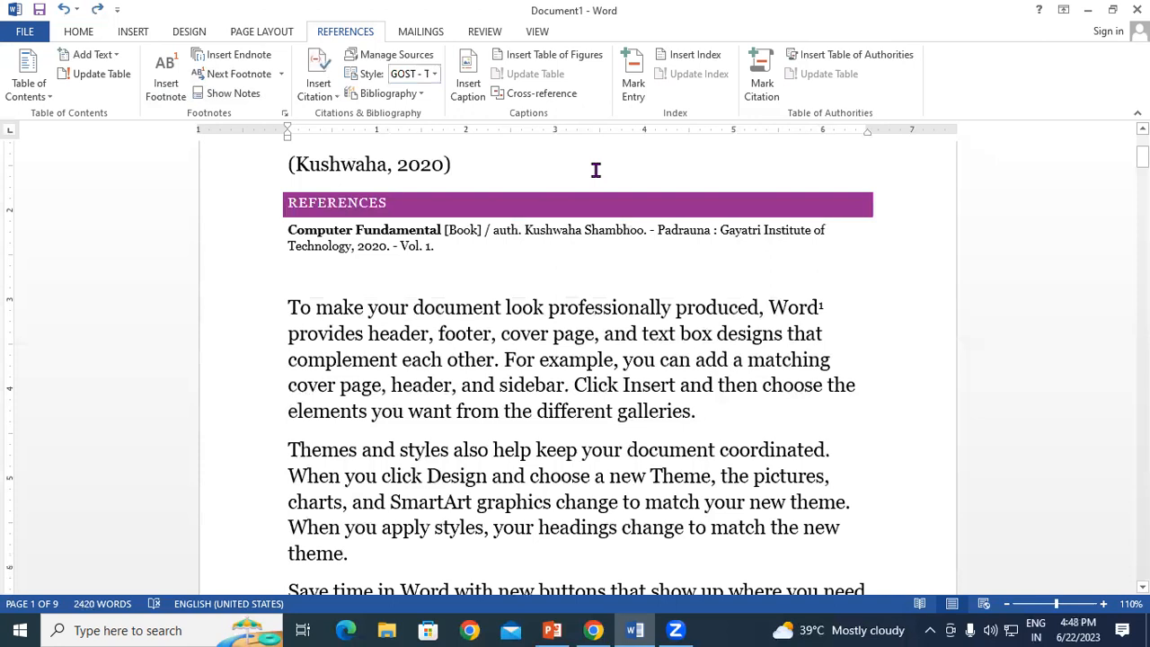
pyautogui.scroll(-1, 519, 275)
pyautogui.moveTo(288, 364); pyautogui.dragTo(353, 477)
pyautogui.click(286, 362)
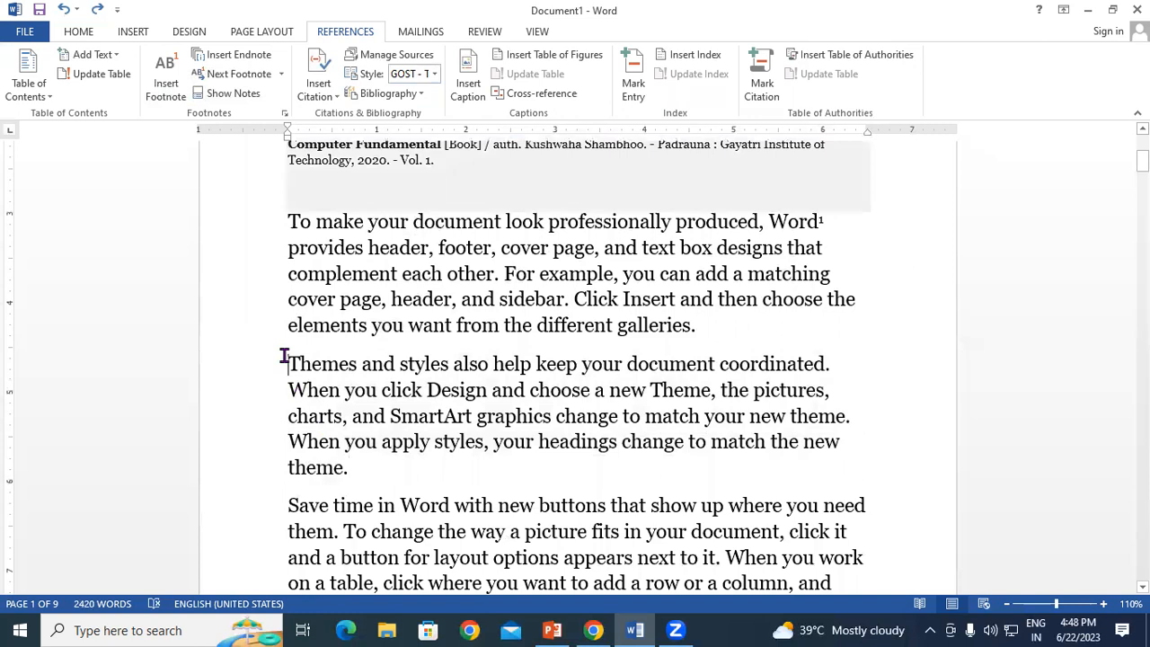
pyautogui.click(327, 99)
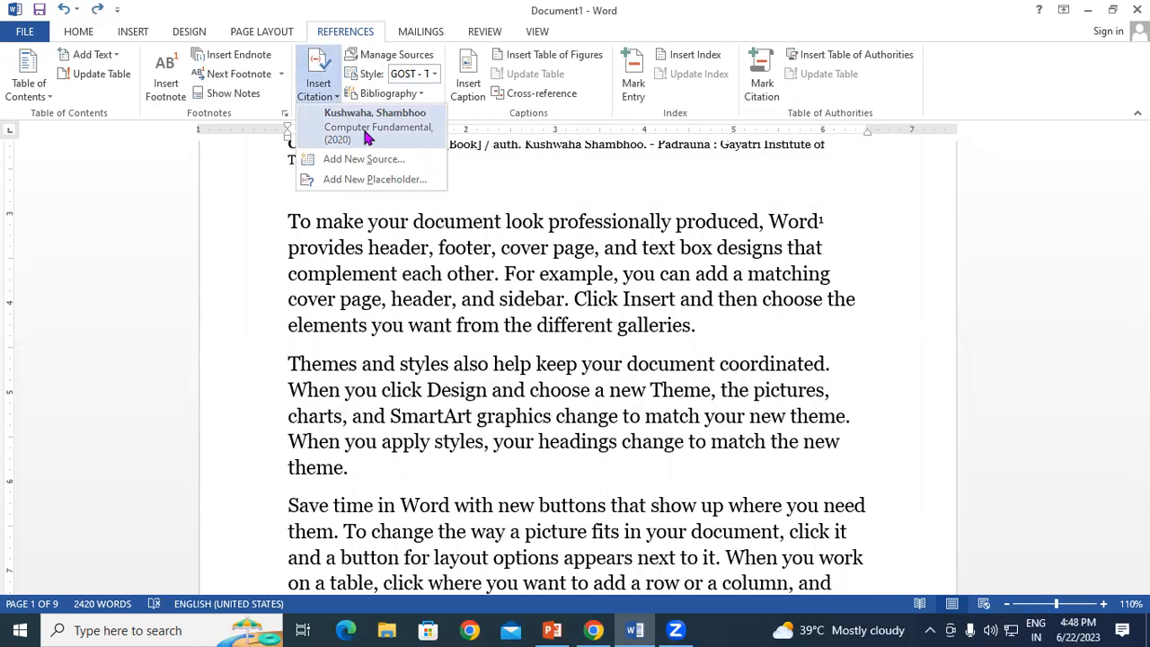
pyautogui.click(365, 161)
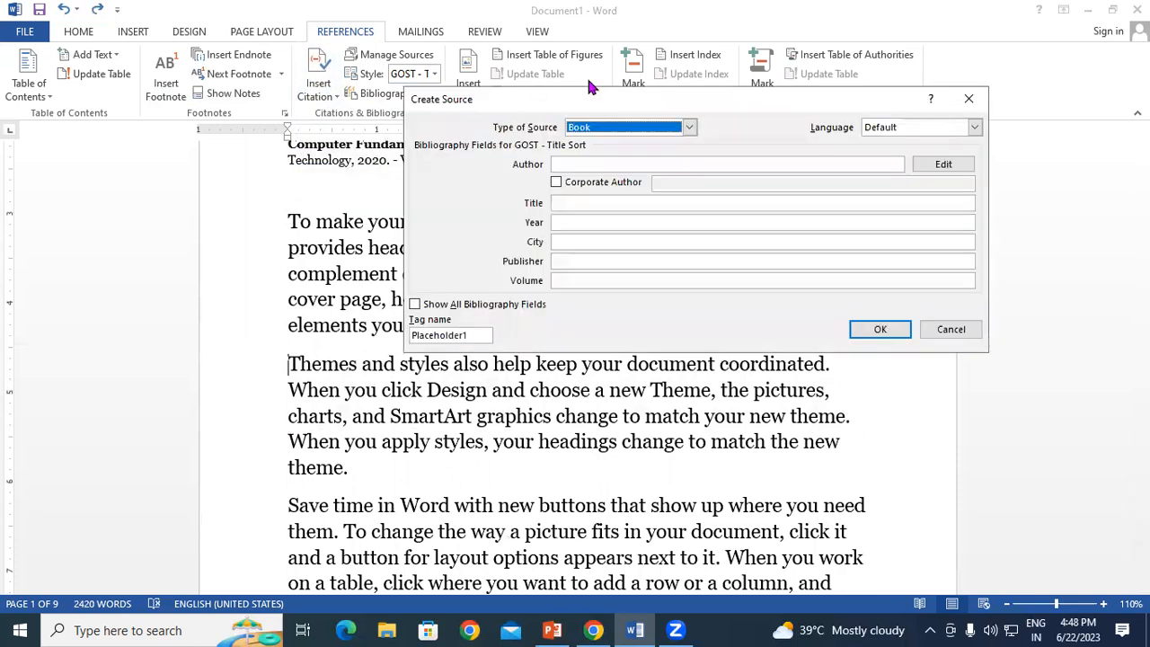
pyautogui.click(649, 128)
pyautogui.scroll(-3, 604, 191)
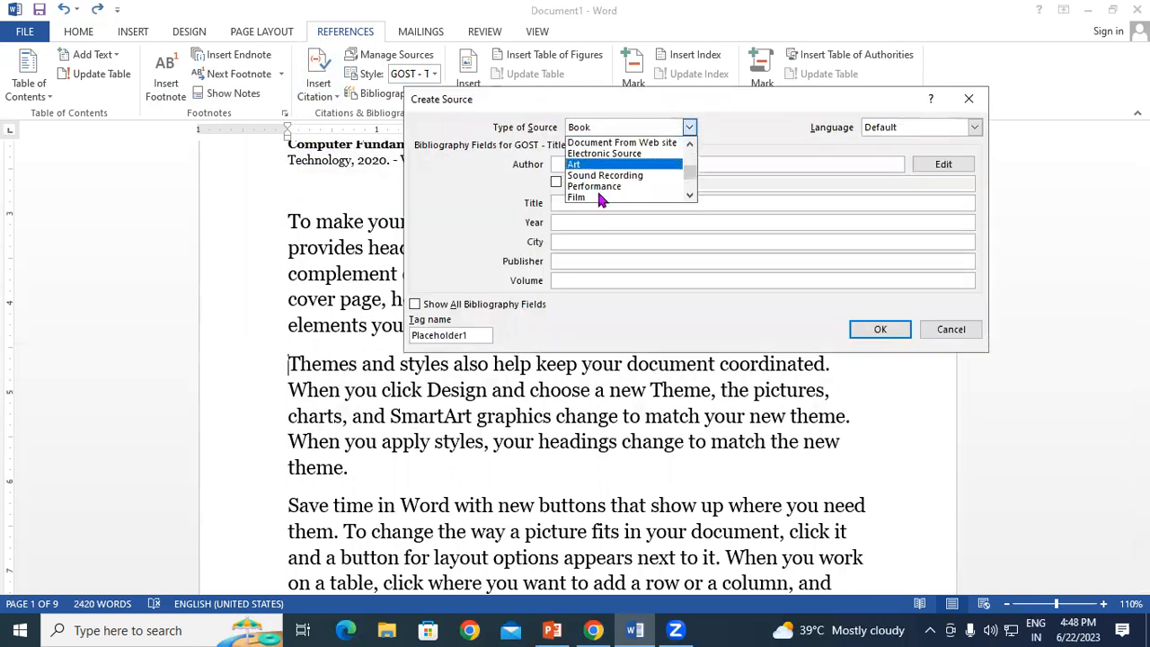
pyautogui.click(593, 197)
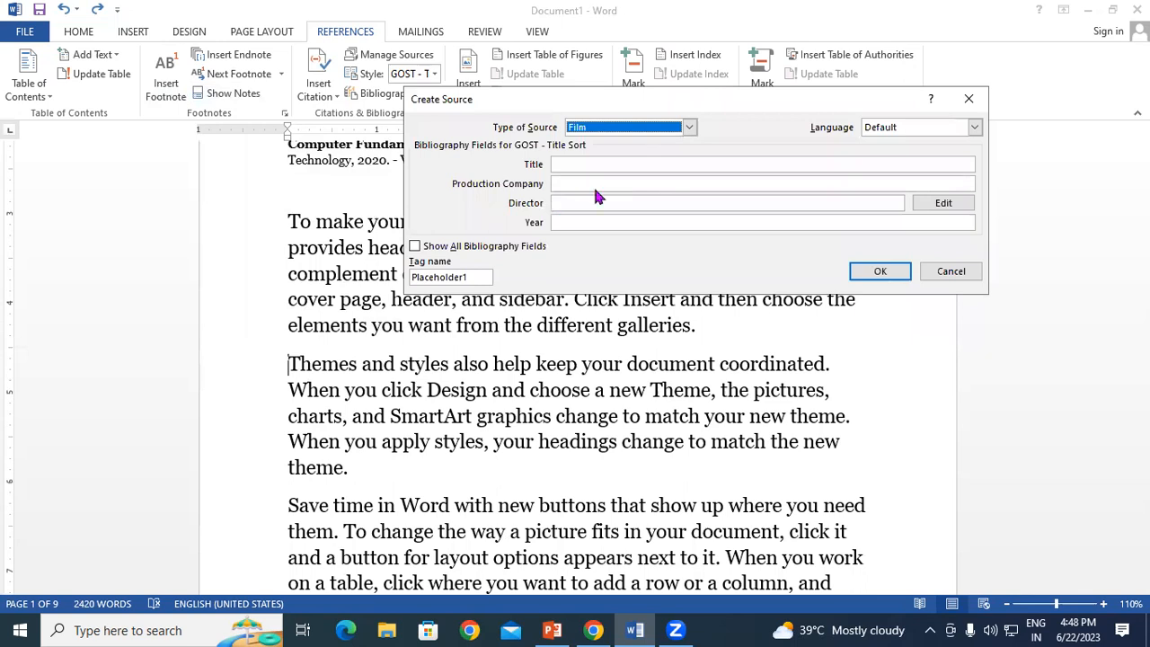
pyautogui.click(952, 272)
pyautogui.click(375, 476)
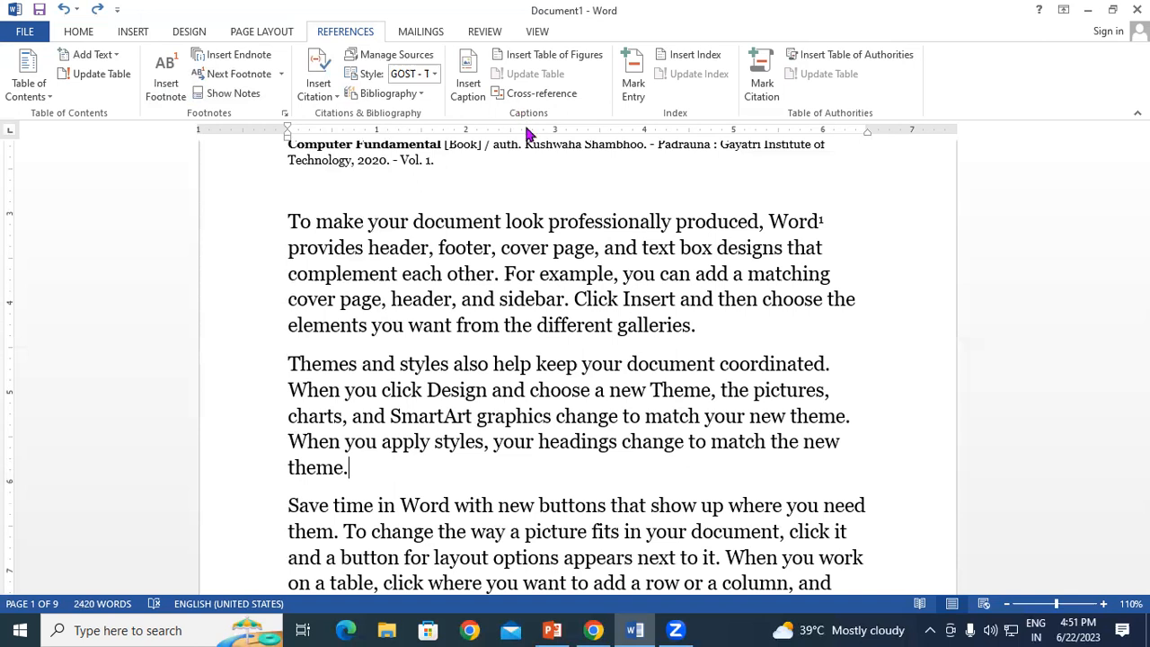
# Step: Add blank lines after the 'galleries.' paragraph and return to the first one
pyautogui.scroll(6, 662, 462)
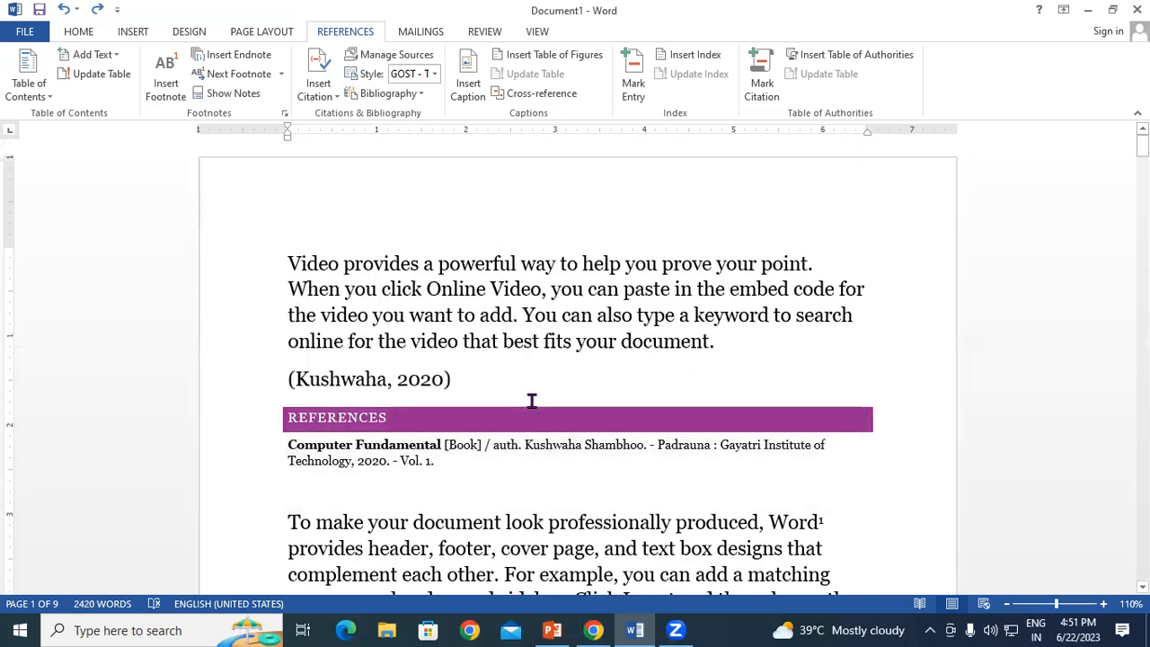
pyautogui.scroll(-8, 531, 401)
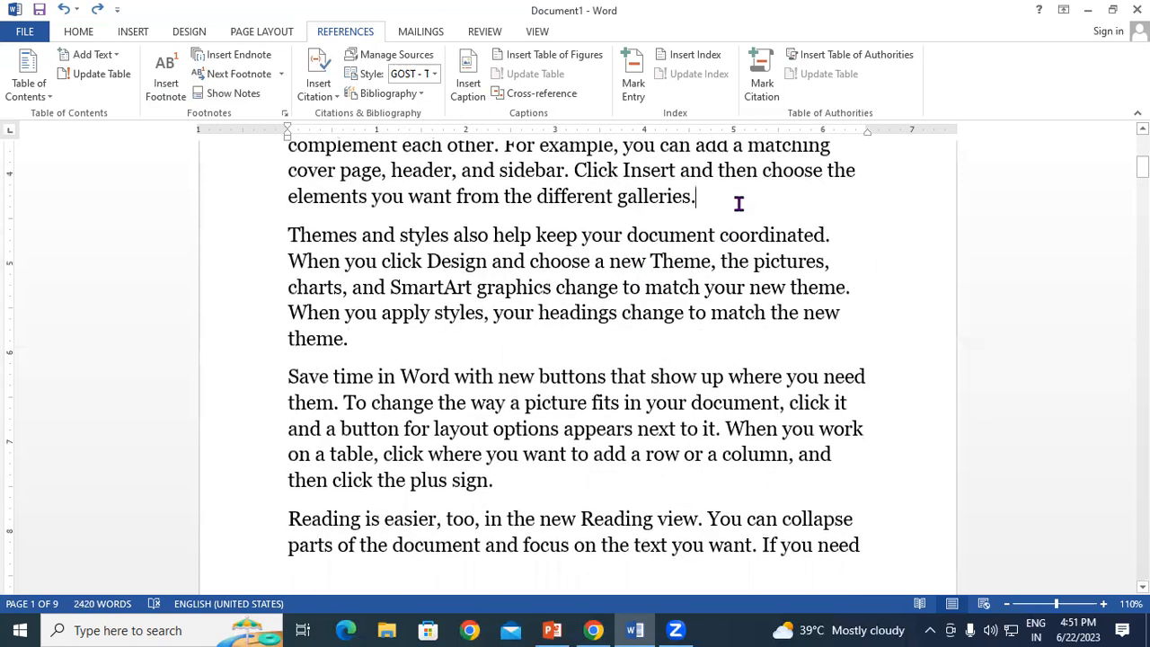
pyautogui.click(739, 204)
pyautogui.press('Return')
pyautogui.press('Return')
pyautogui.press('Return')
pyautogui.press('Return')
pyautogui.press('Return')
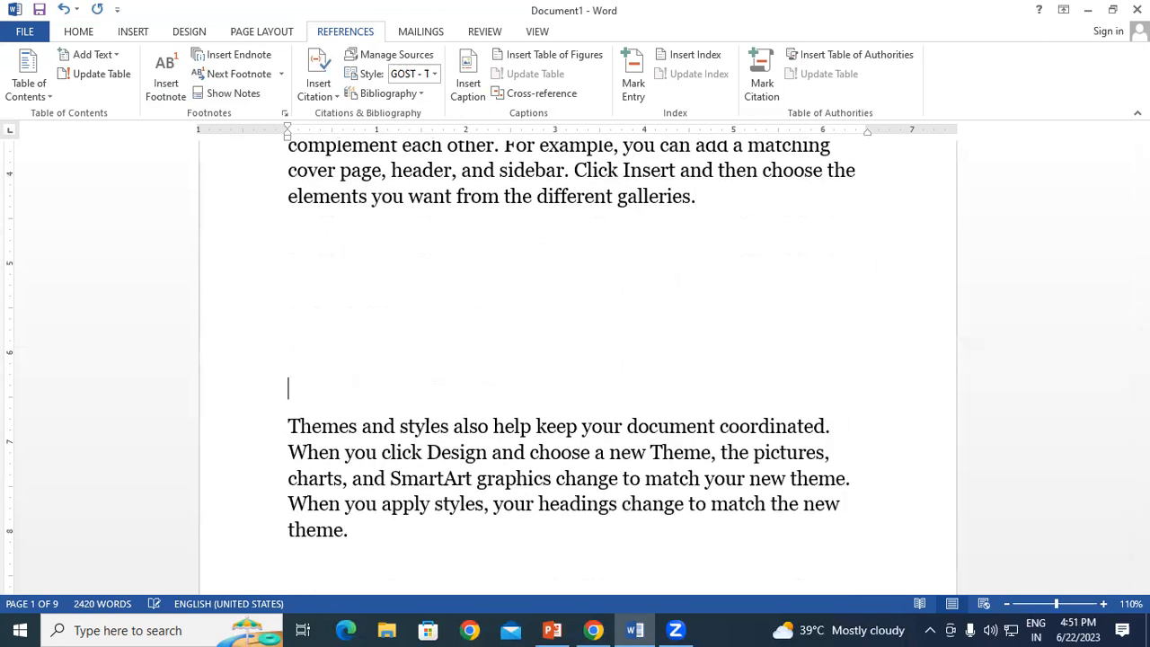
pyautogui.click(316, 254)
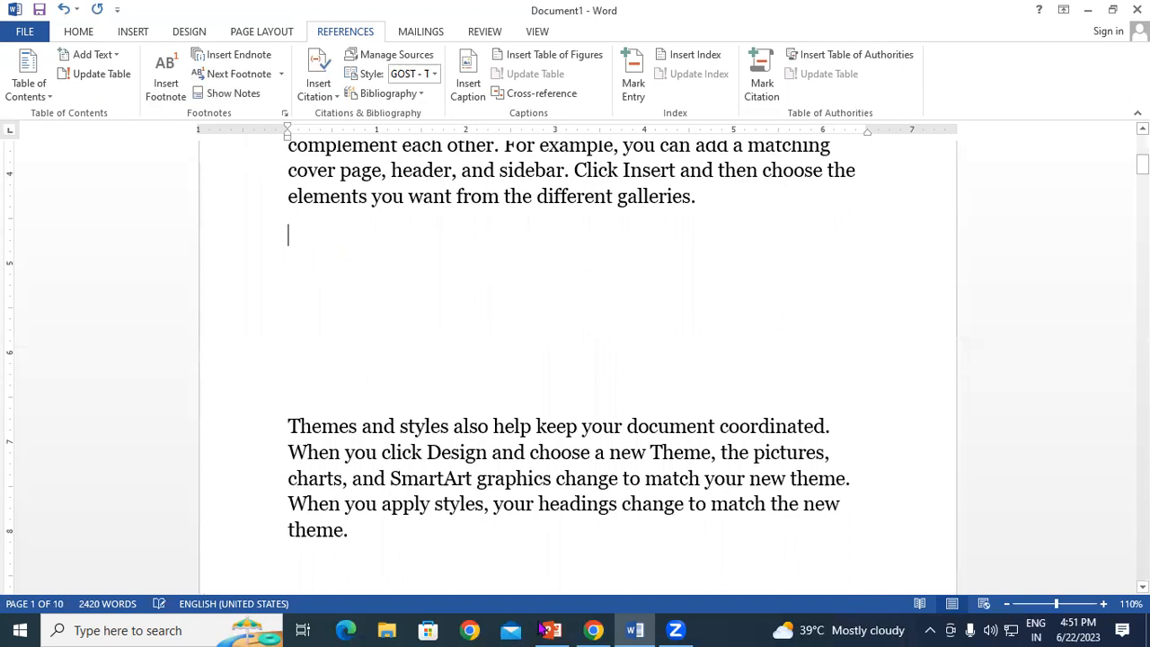
# Step: Pick the logo image from the Desktop in the Insert Picture dialog
pyautogui.click(134, 33)
pyautogui.click(157, 81)
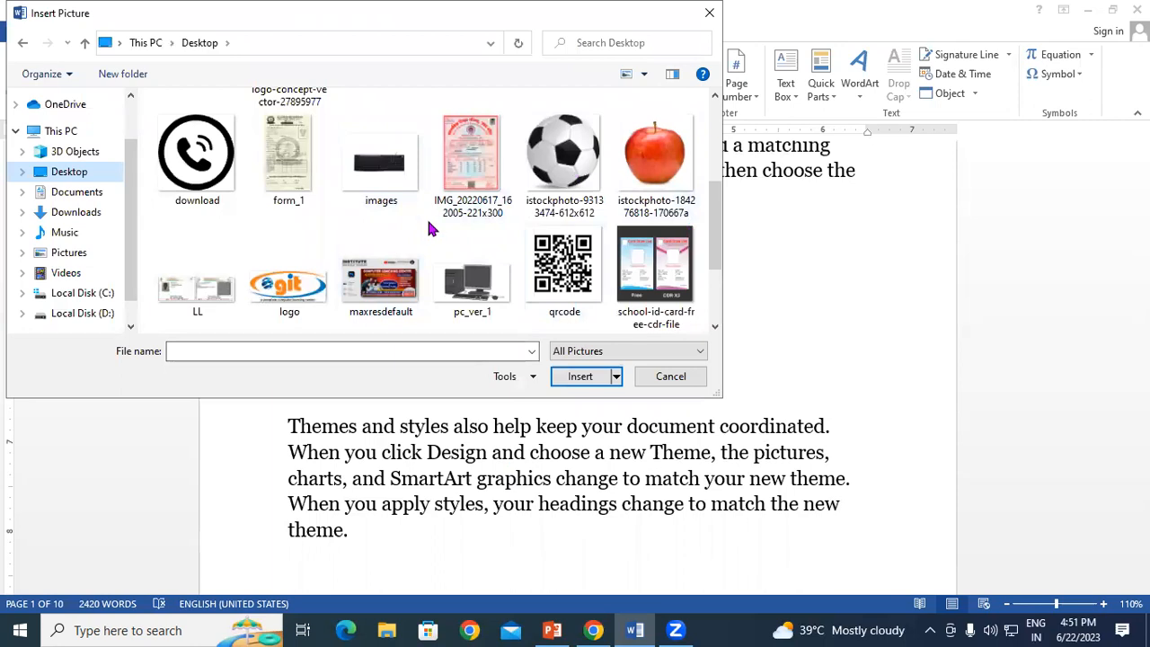
pyautogui.click(301, 284)
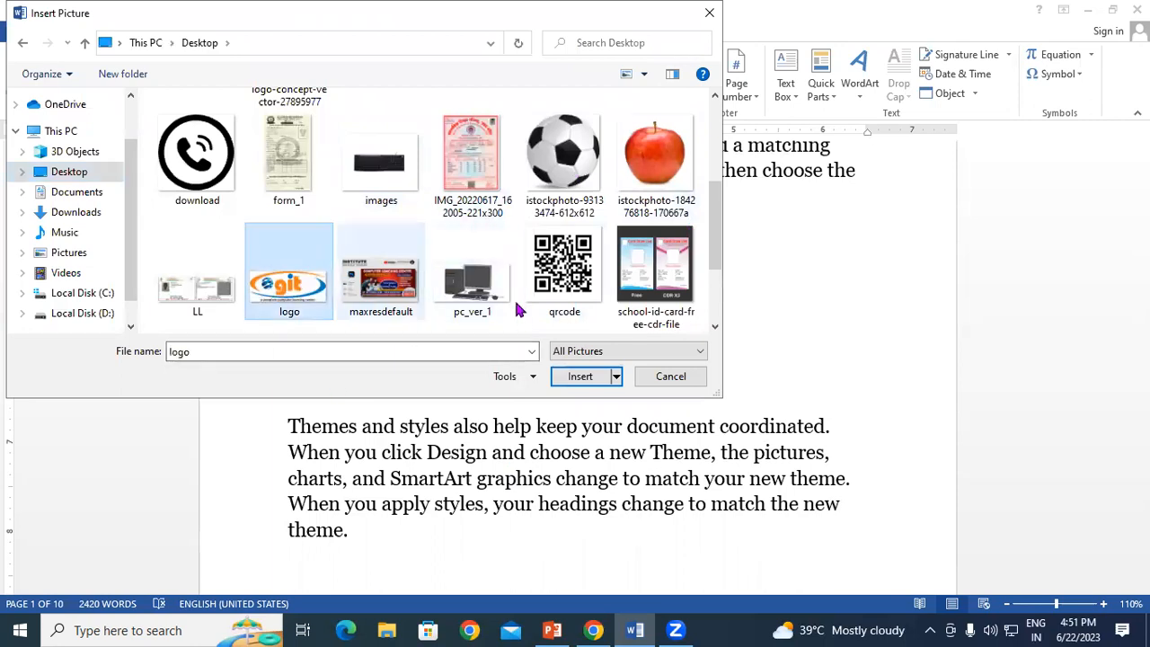
# Step: Insert the git logo picture, shrink it, and remove the extra blank lines below
pyautogui.click(579, 376)
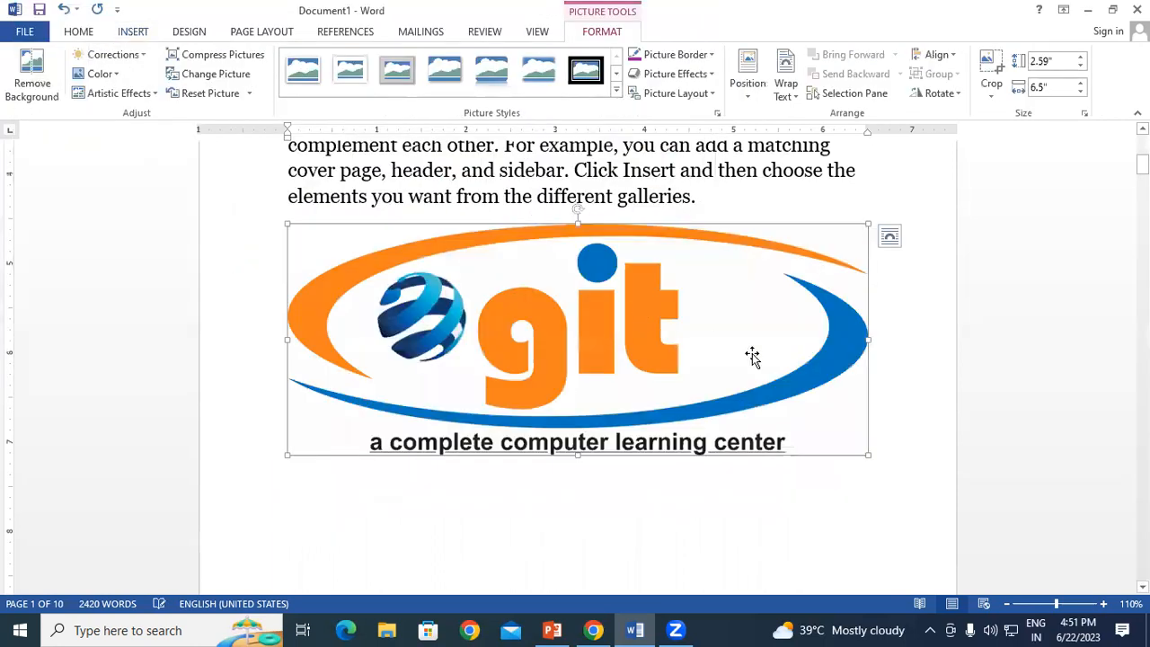
pyautogui.moveTo(867, 456); pyautogui.dragTo(412, 310)
pyautogui.click(351, 410)
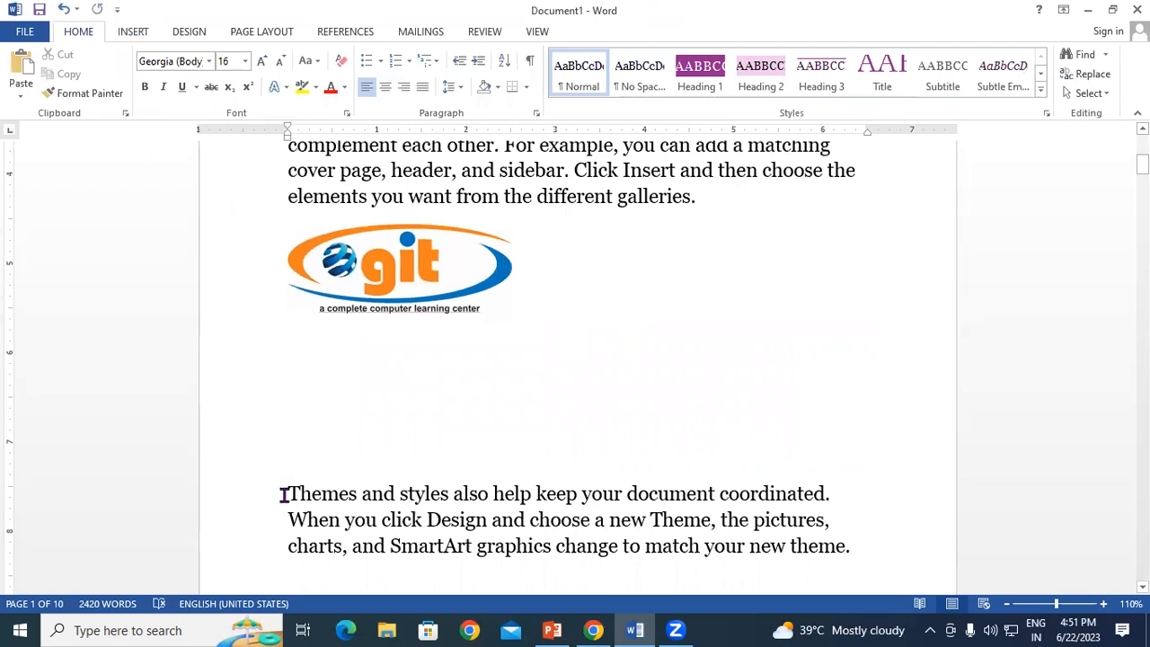
pyautogui.press('BackSpace')
pyautogui.press('BackSpace')
pyautogui.press('BackSpace')
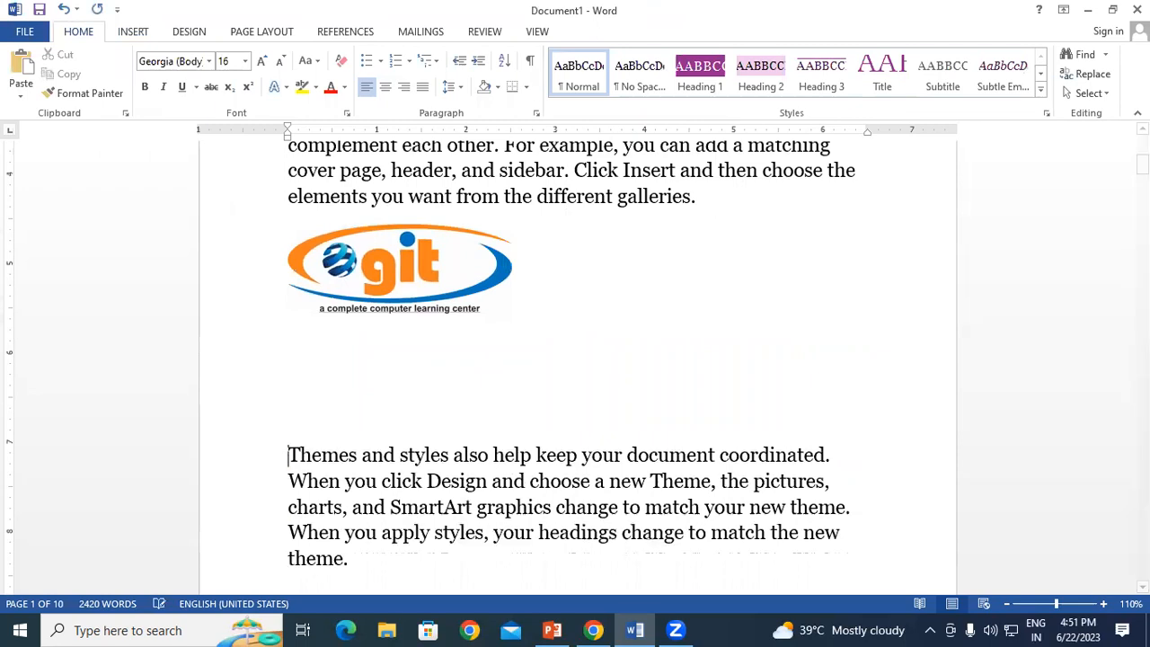
# Step: Add a new empty line after the paragraph ending 'device.'
pyautogui.scroll(-7, 465, 467)
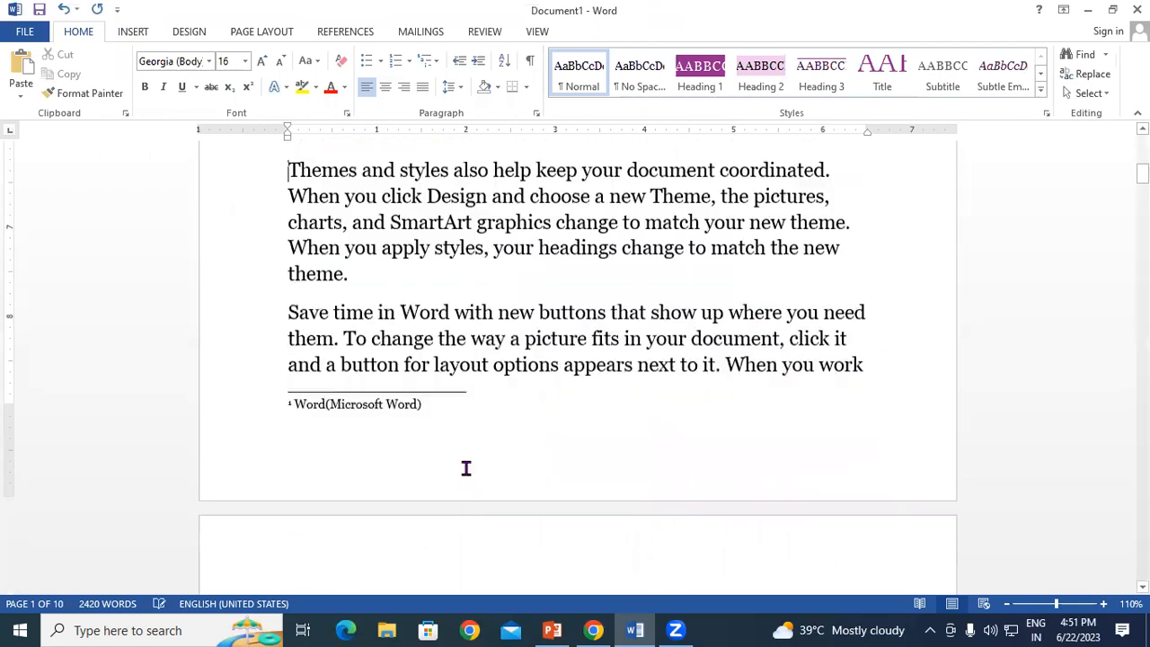
pyautogui.click(657, 419)
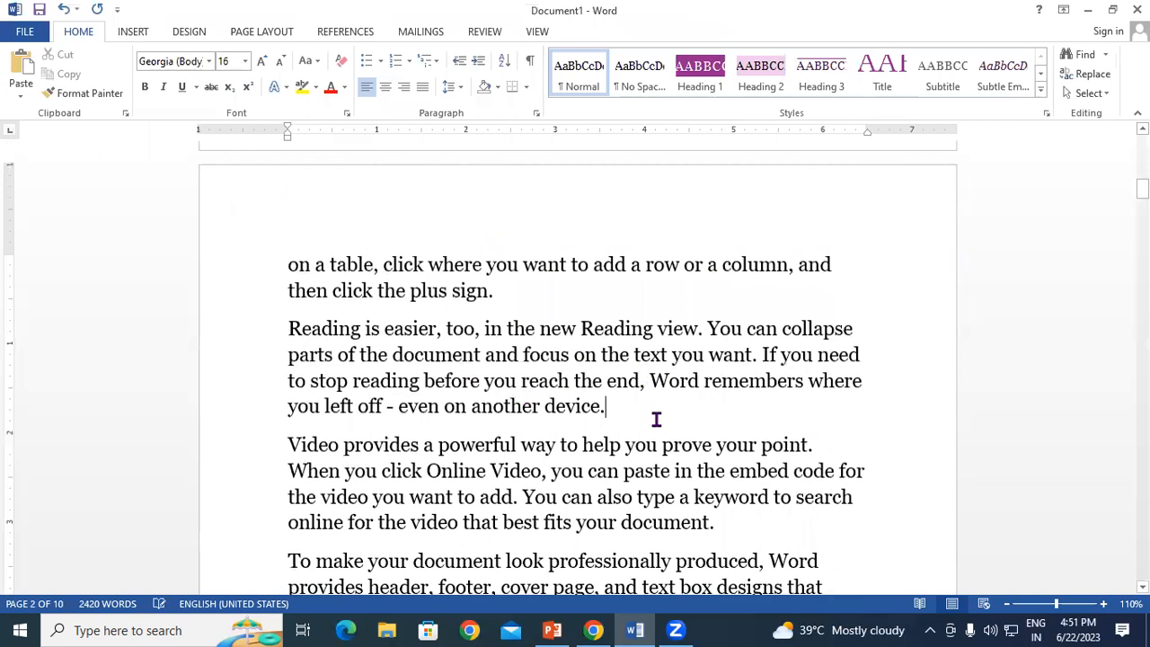
pyautogui.press('Return')
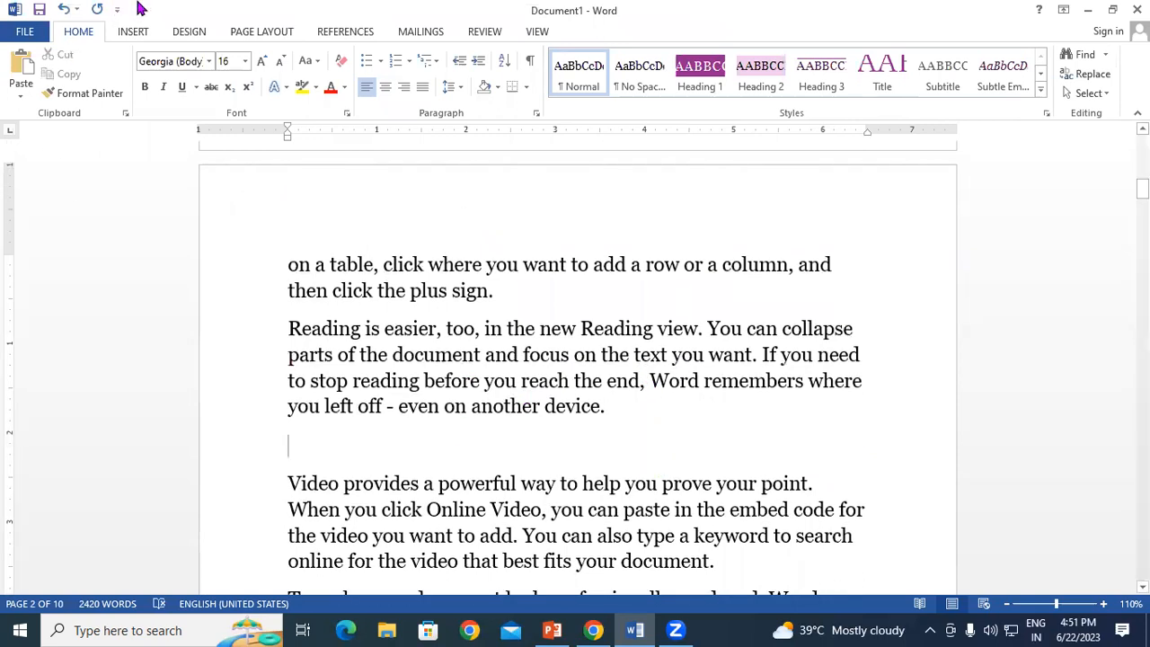
# Step: Insert the pc_ver_1 computer picture and shrink it
pyautogui.click(133, 31)
pyautogui.click(151, 69)
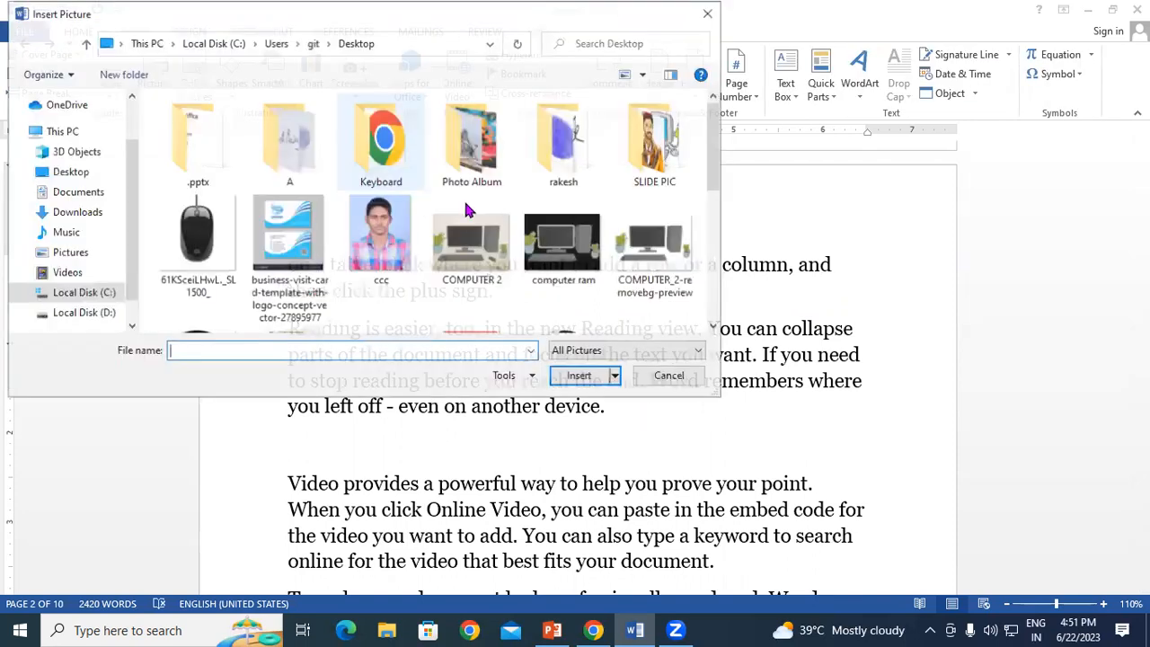
pyautogui.scroll(-2, 665, 259)
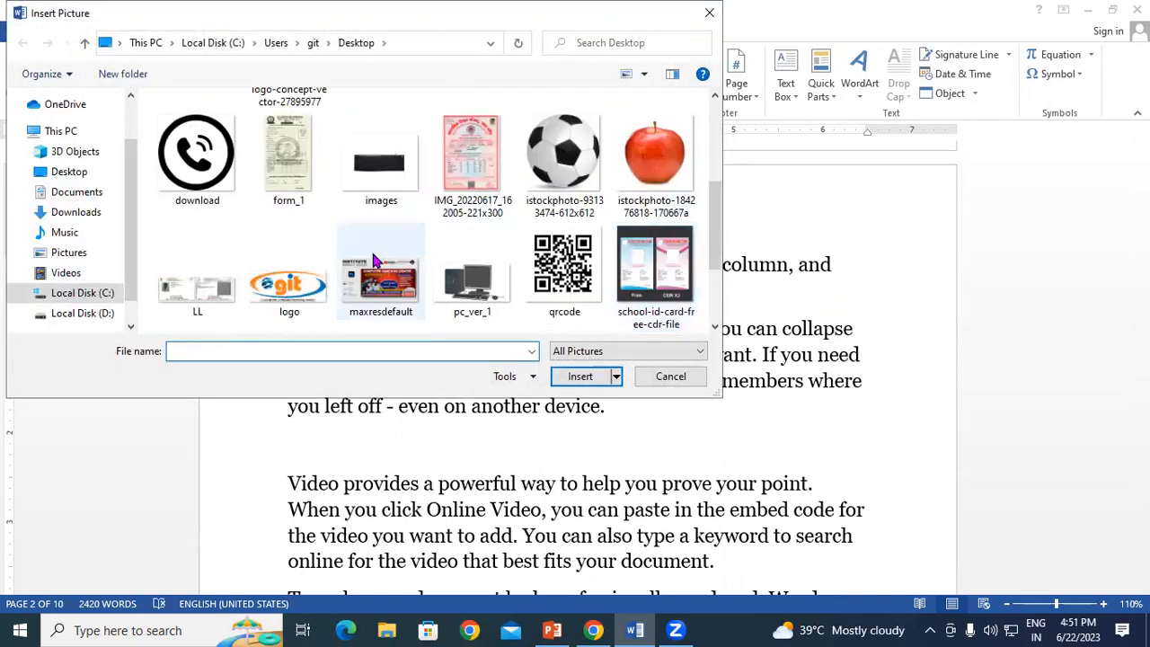
pyautogui.scroll(-1, 527, 243)
pyautogui.click(485, 182)
pyautogui.click(579, 375)
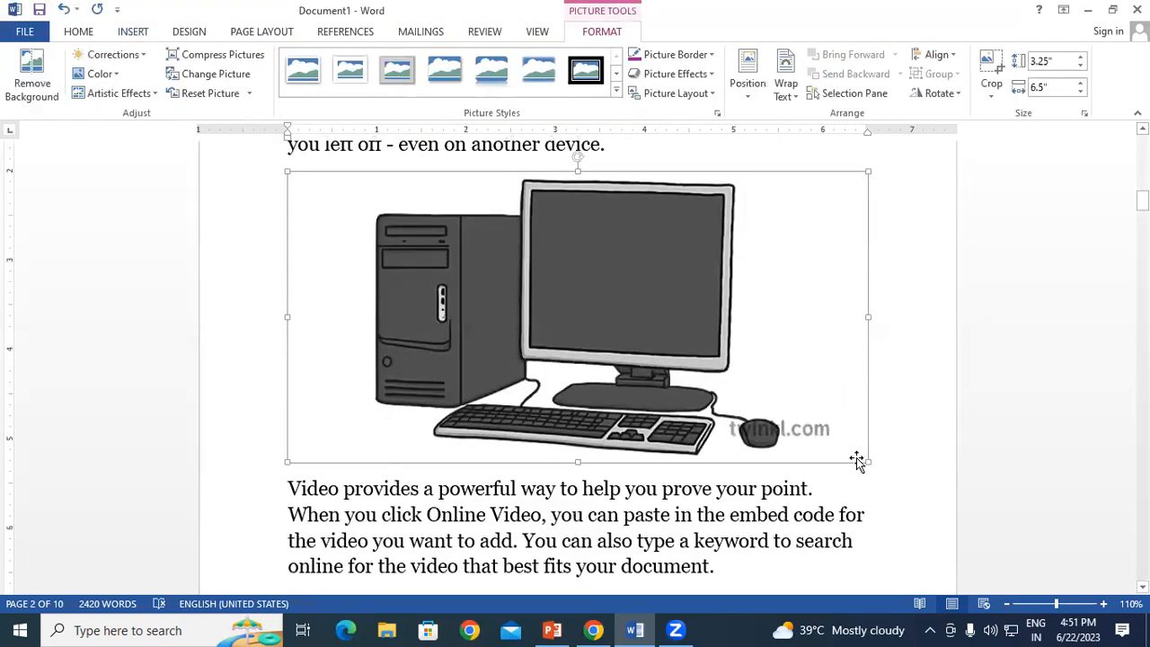
pyautogui.moveTo(867, 465); pyautogui.dragTo(486, 268)
pyautogui.click(504, 261)
# Step: Add empty lines after the next 'device.' and insert a shrunk soccer-ball picture there
pyautogui.scroll(-5, 503, 261)
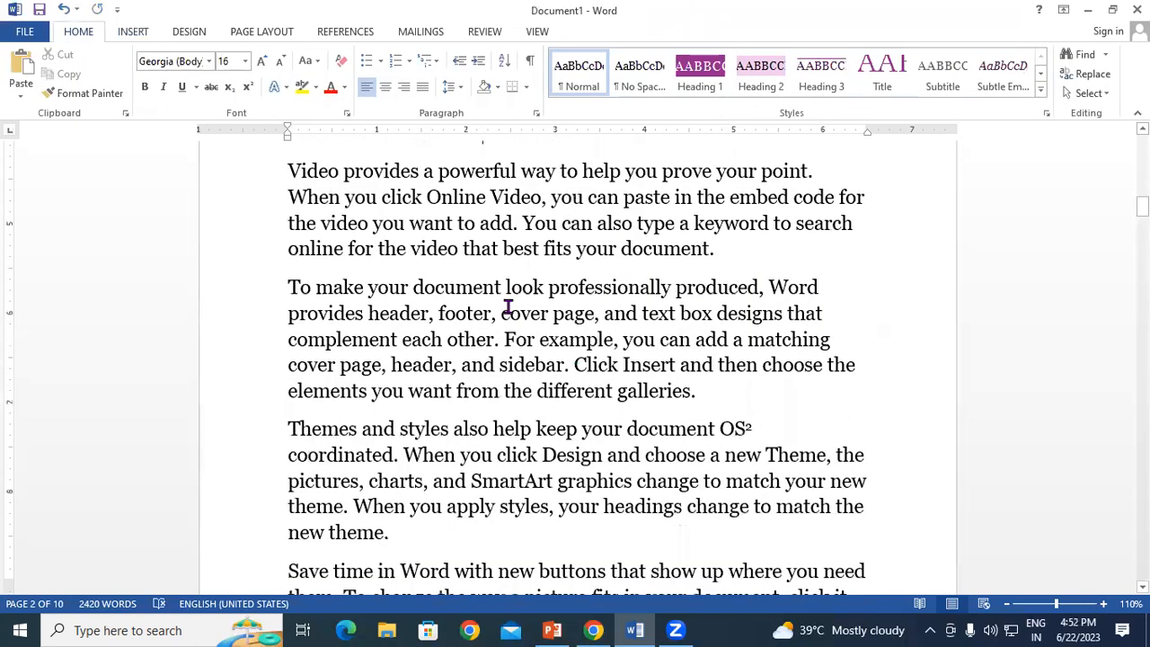
pyautogui.scroll(-3, 593, 398)
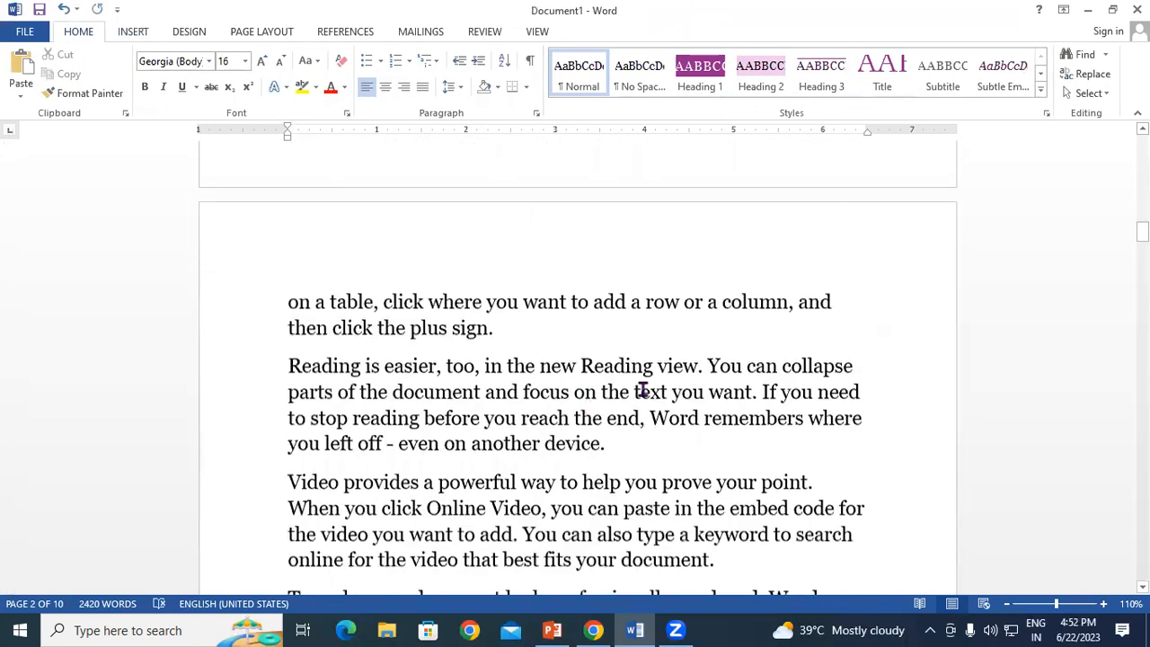
pyautogui.click(689, 377)
pyautogui.press('Return')
pyautogui.press('Return')
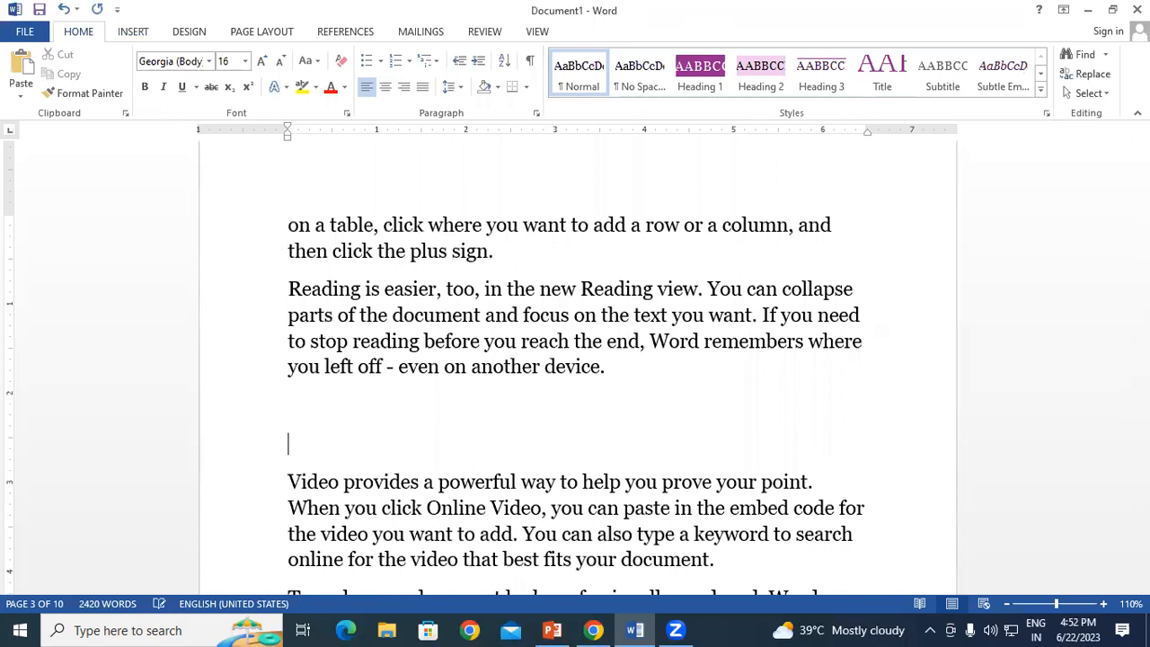
pyautogui.click(133, 32)
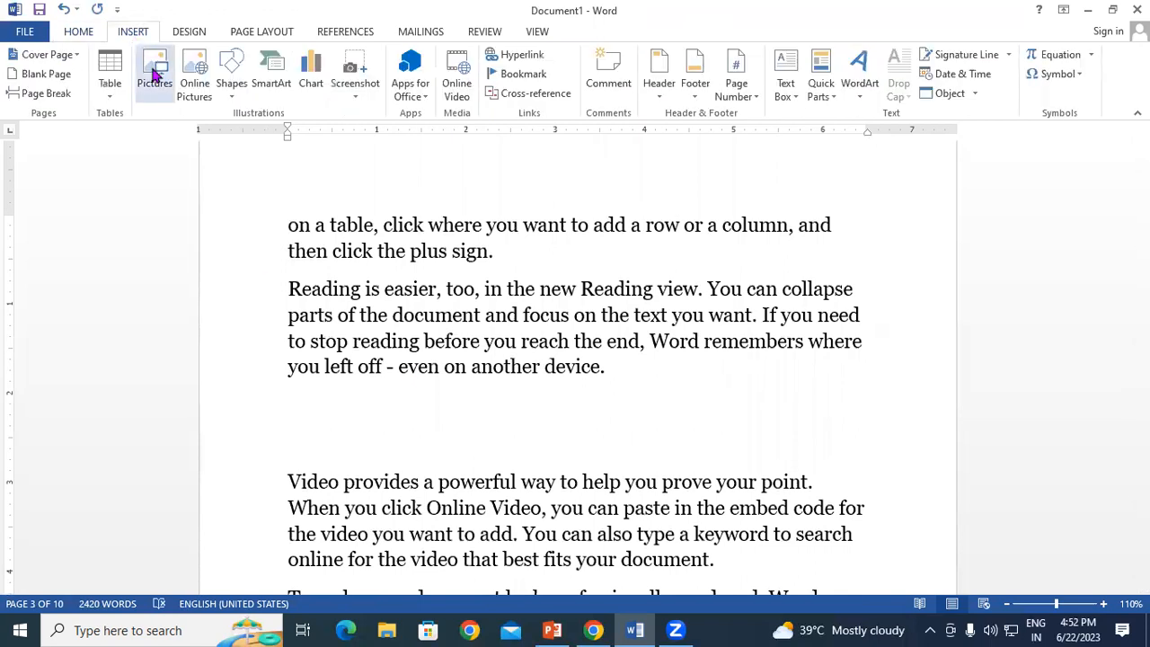
pyautogui.click(154, 75)
pyautogui.scroll(-5, 504, 193)
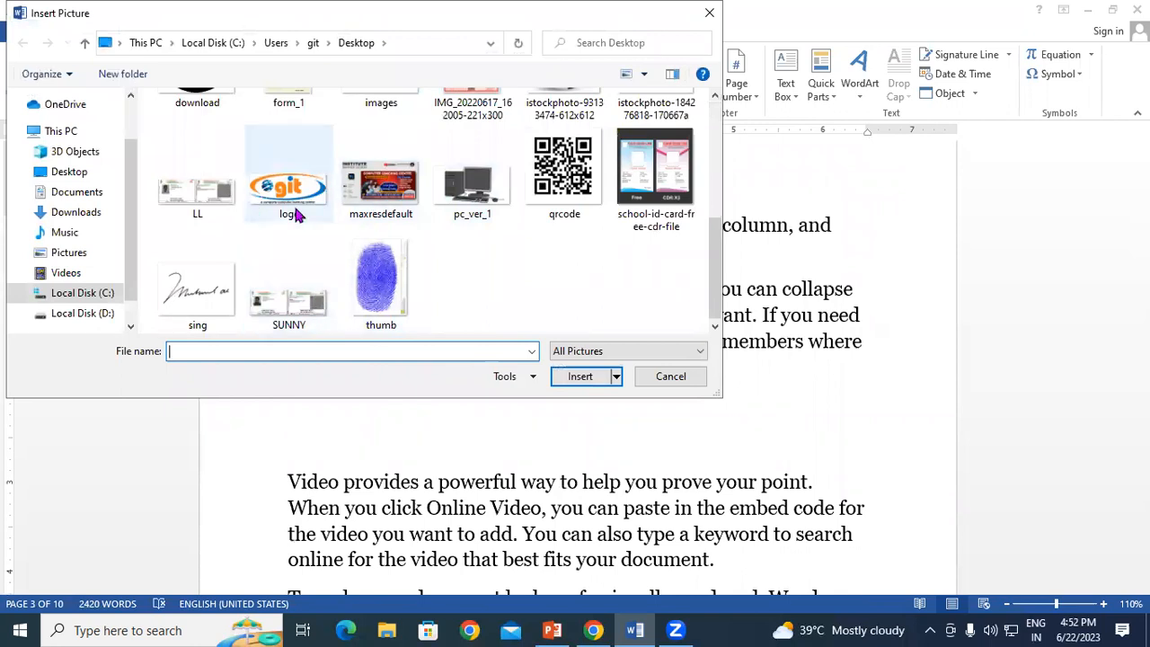
pyautogui.scroll(3, 343, 211)
pyautogui.click(548, 296)
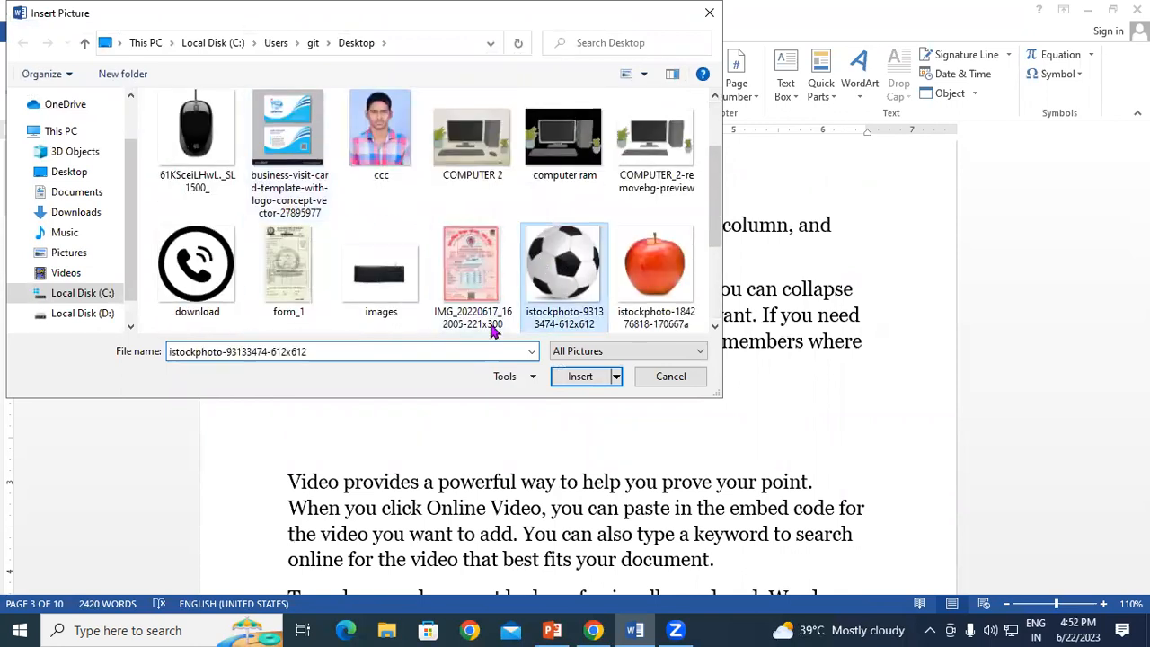
pyautogui.click(575, 377)
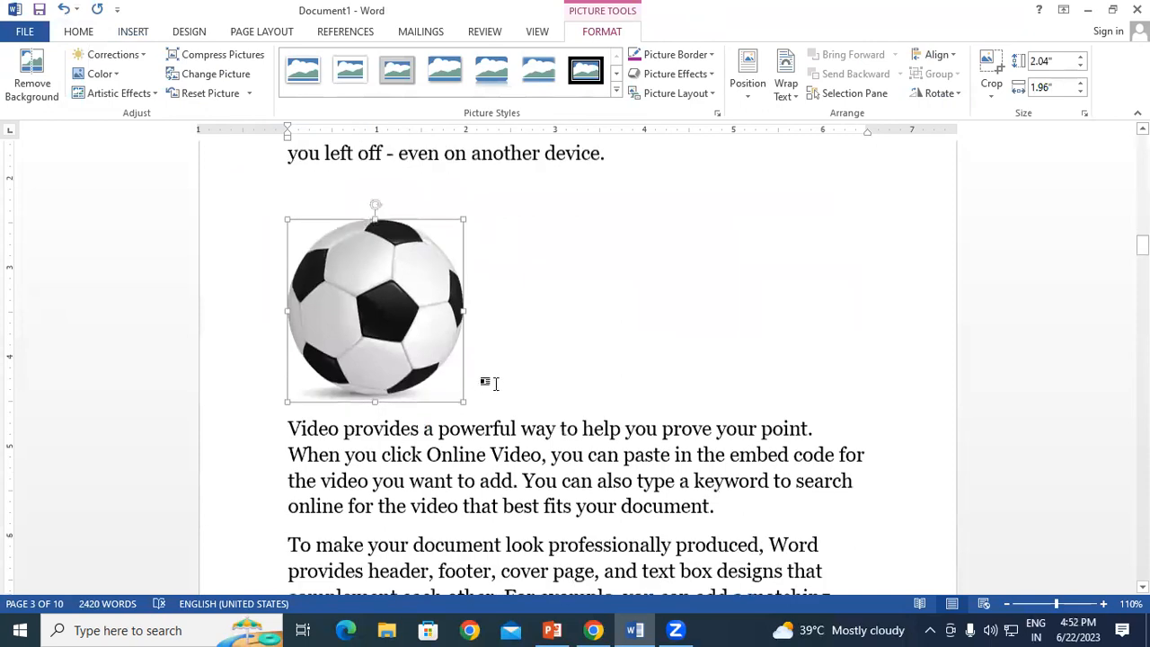
pyautogui.moveTo(456, 397); pyautogui.dragTo(432, 367)
pyautogui.click(473, 329)
# Step: Scroll back up and place the cursor beside the logo picture
pyautogui.scroll(2, 476, 329)
pyautogui.scroll(20, 476, 330)
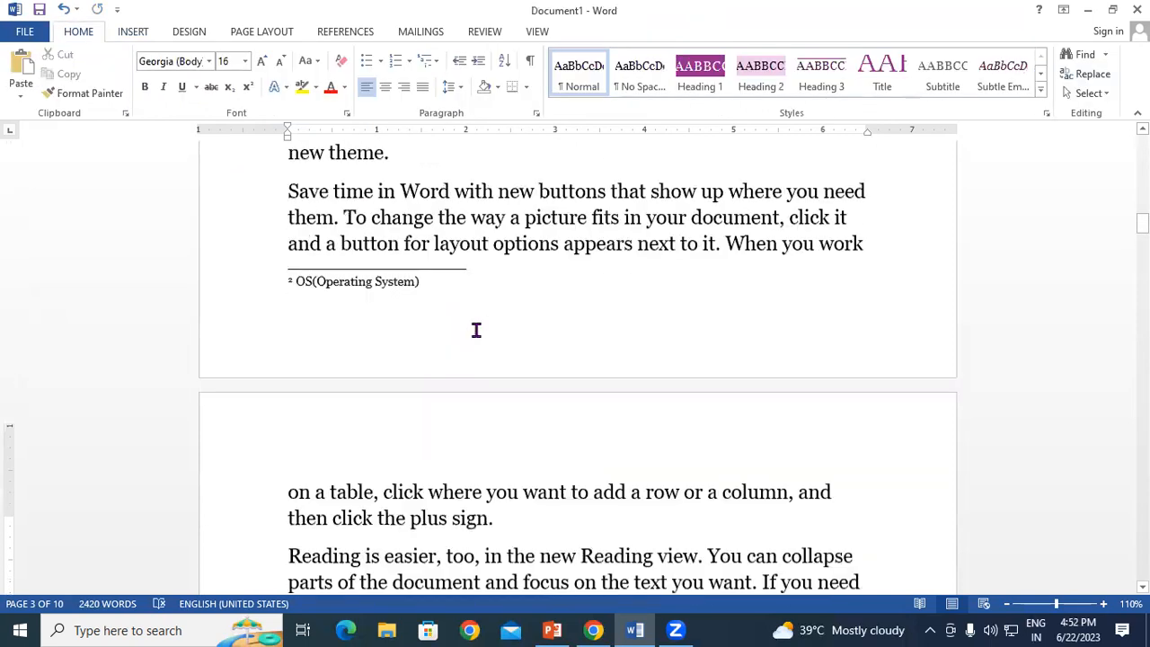
pyautogui.scroll(1, 477, 330)
pyautogui.scroll(-9, 477, 330)
pyautogui.click(626, 273)
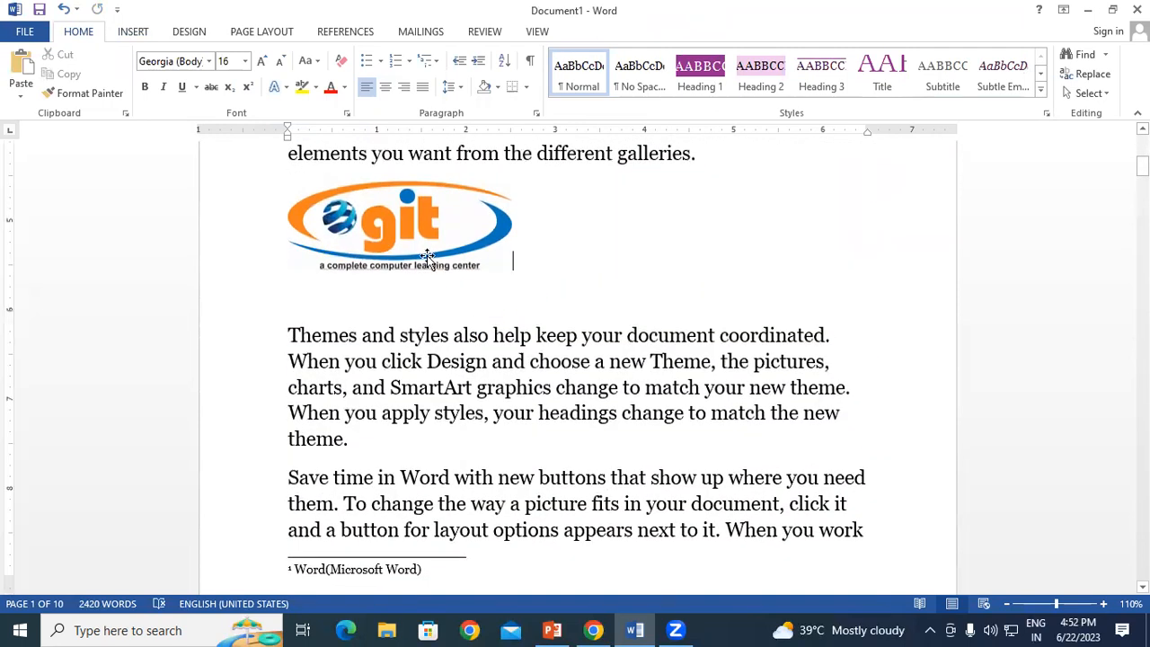
# Step: Abandon a drawn text box attempt, then select the git logo picture and show References
pyautogui.click(135, 33)
pyautogui.click(789, 88)
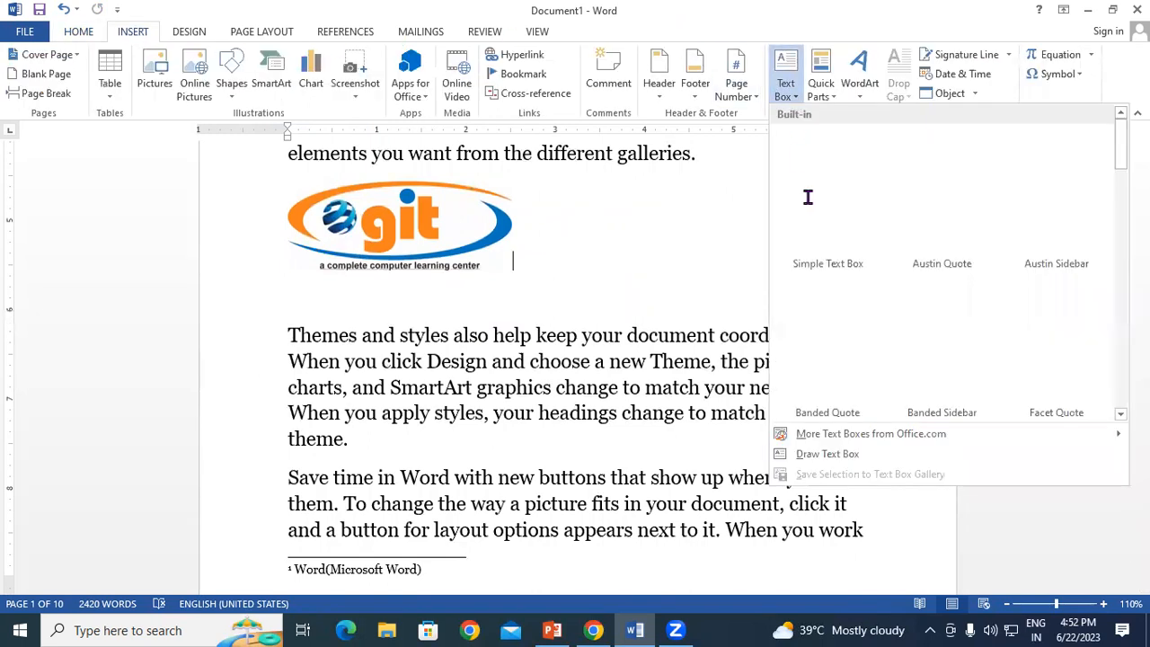
pyautogui.click(822, 457)
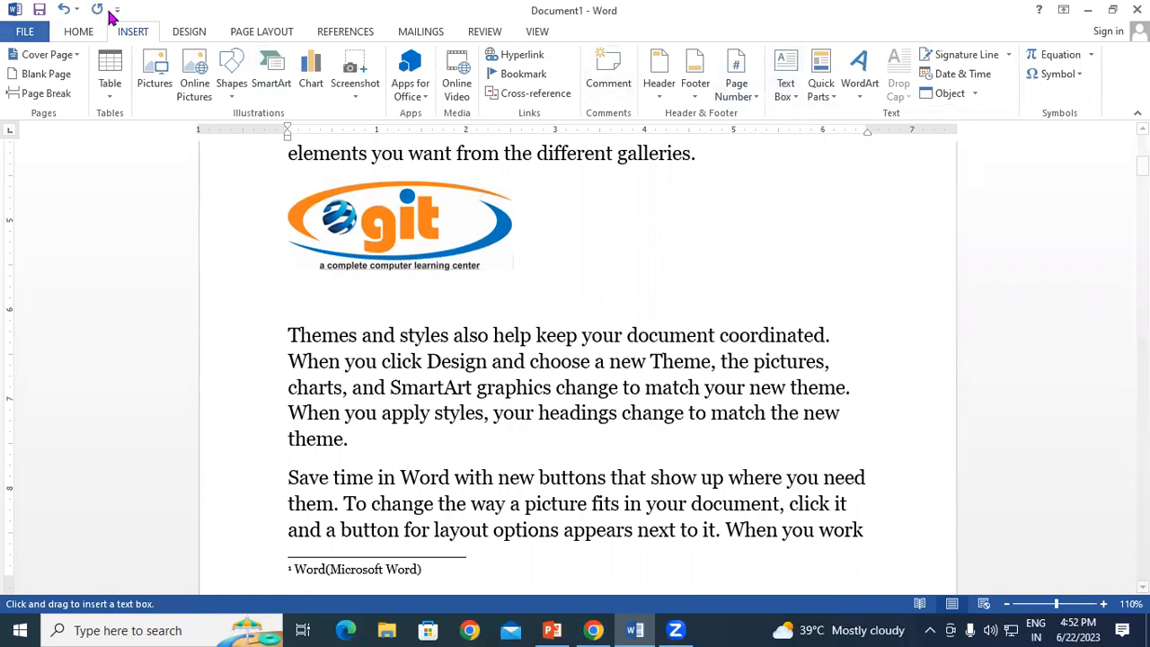
pyautogui.click(81, 34)
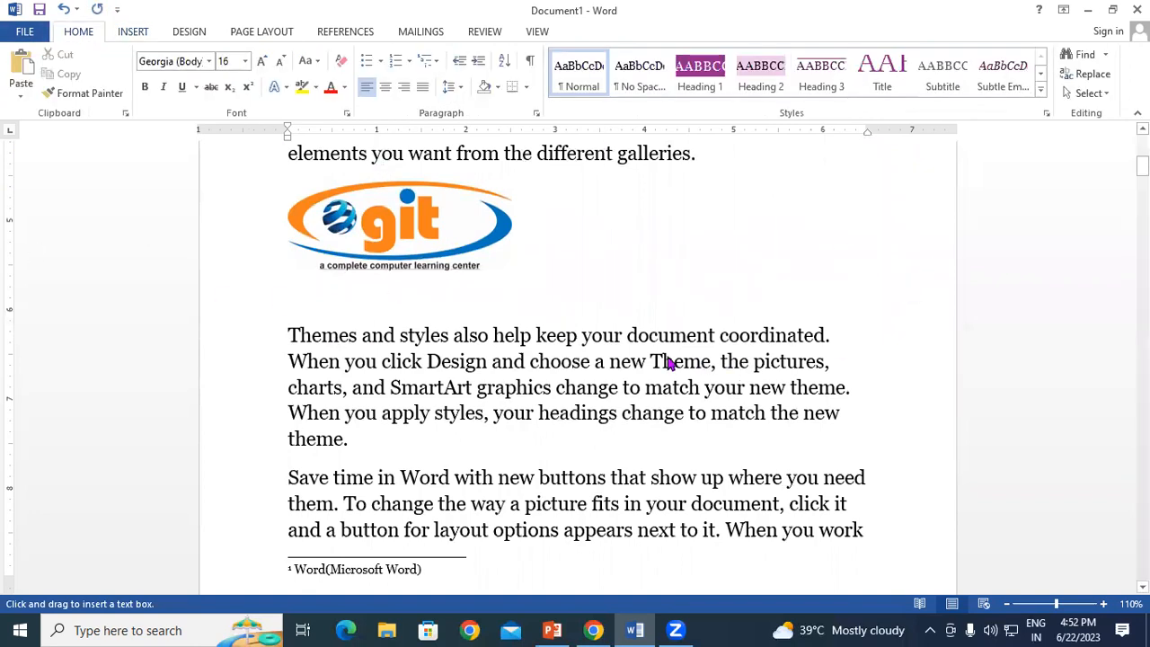
pyautogui.write('`')
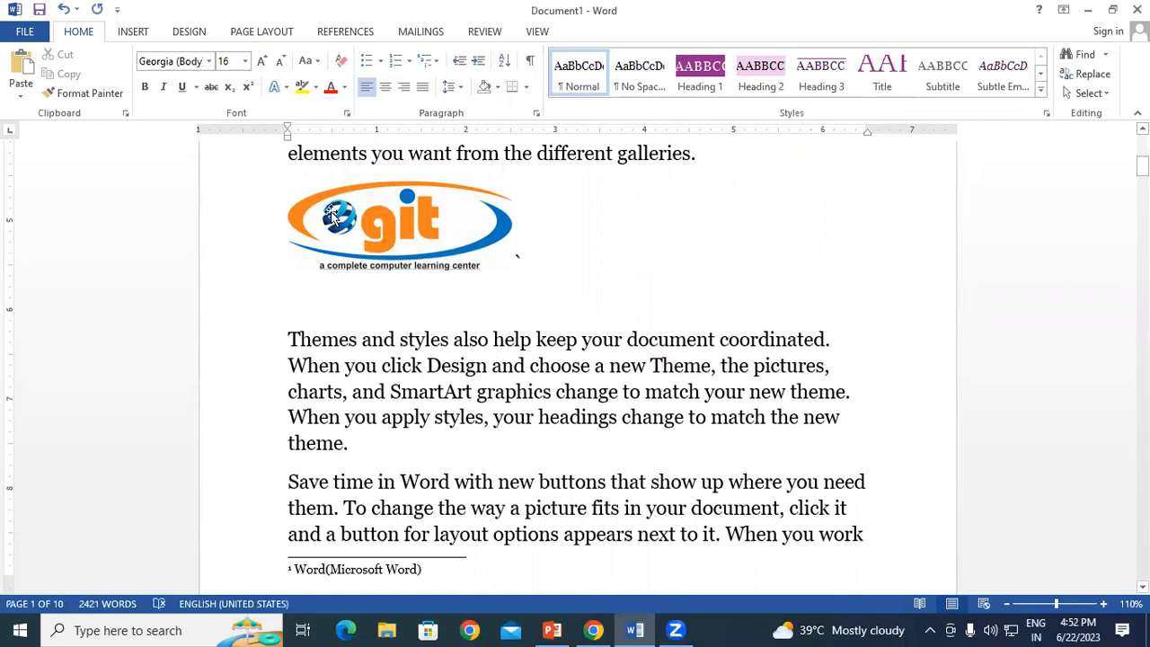
pyautogui.click(430, 213)
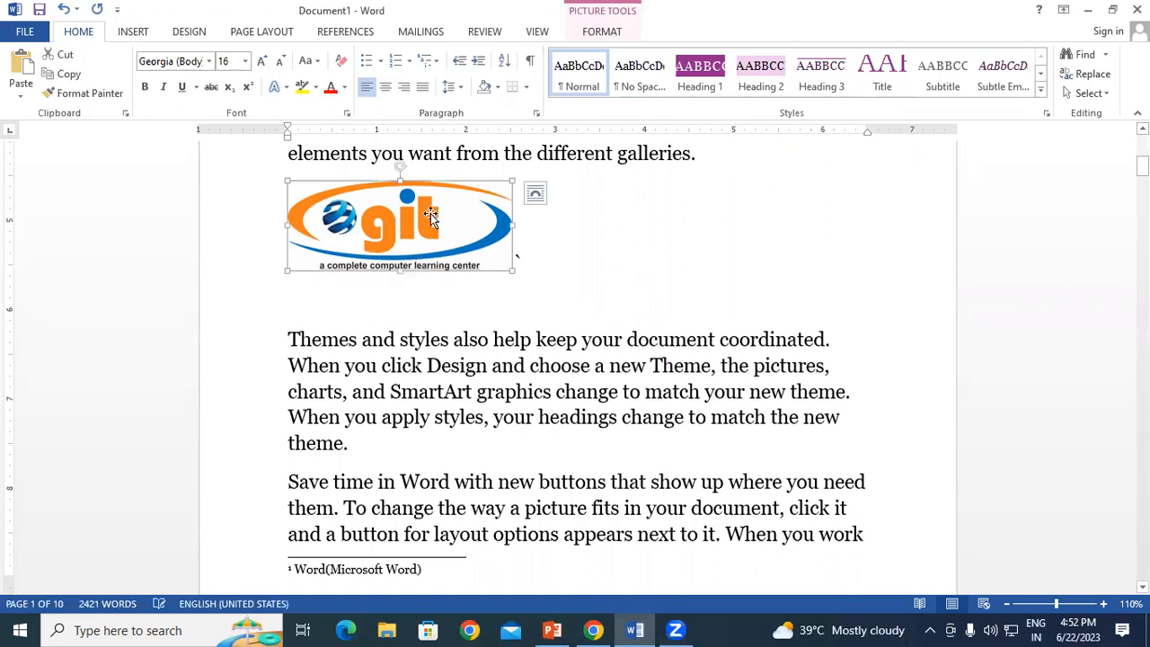
pyautogui.click(348, 34)
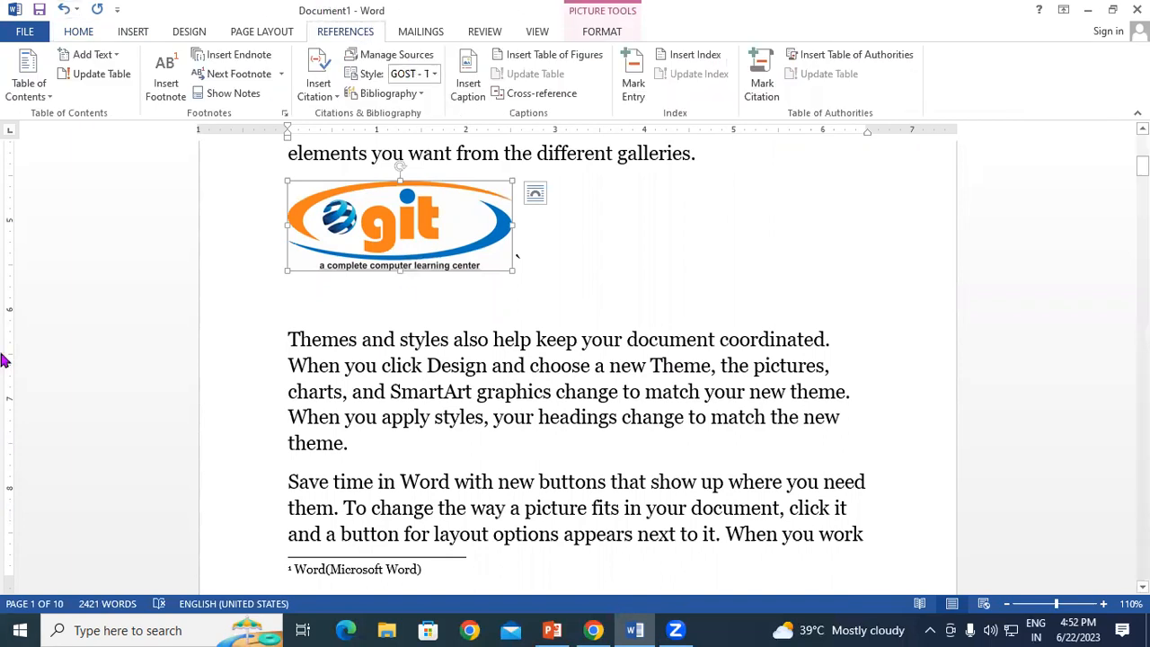
# Step: Caption the logo 'Figure 1' using the Figure label, positioned below the selected item
pyautogui.click(470, 76)
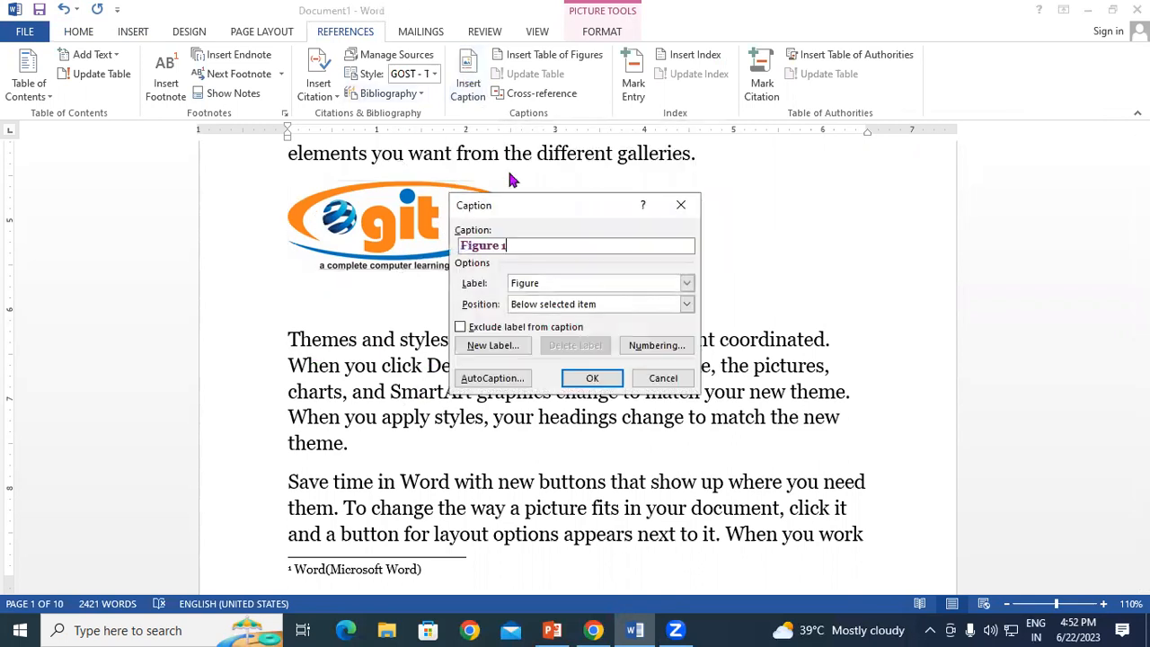
pyautogui.moveTo(533, 207); pyautogui.dragTo(696, 127)
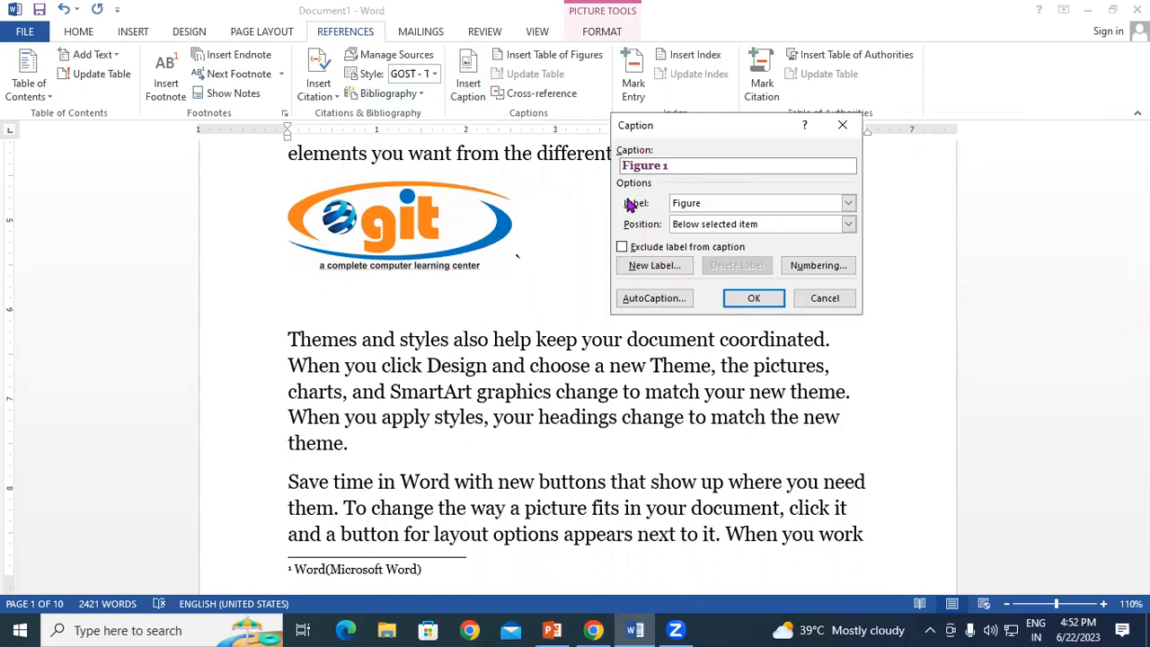
pyautogui.click(681, 206)
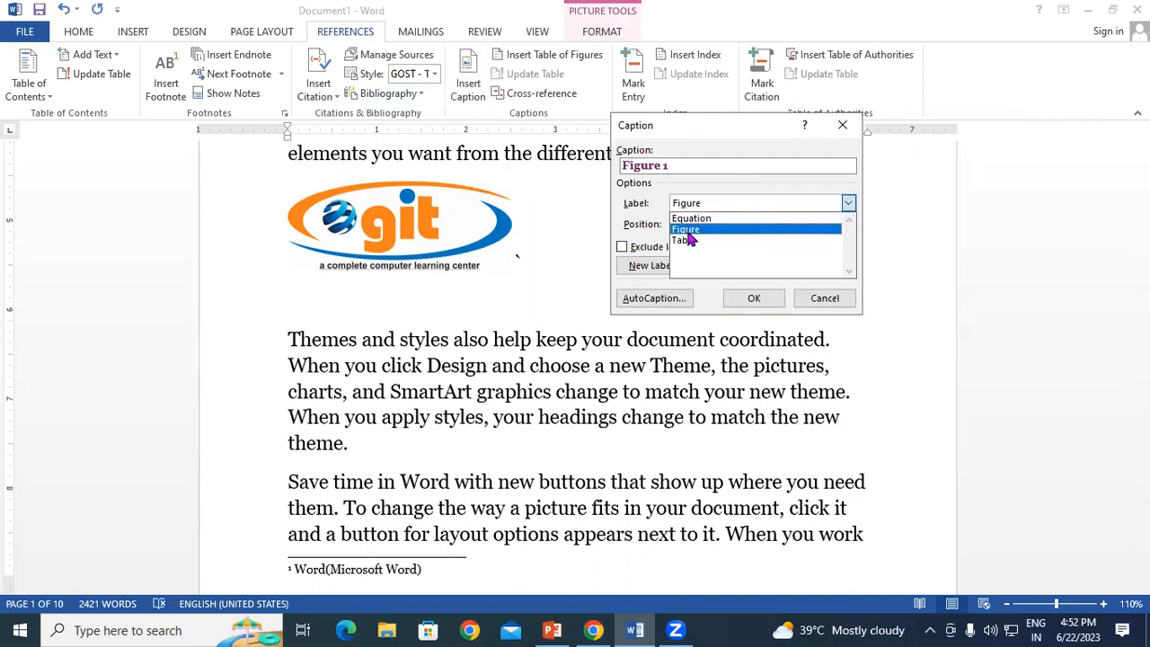
pyautogui.click(688, 231)
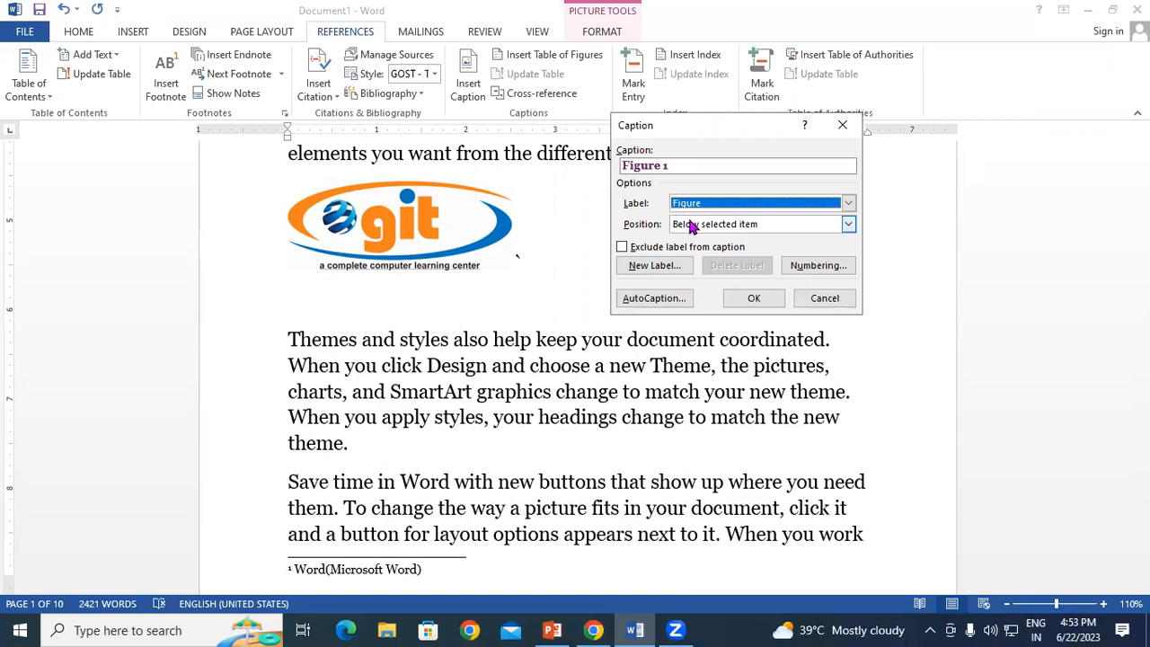
pyautogui.click(692, 227)
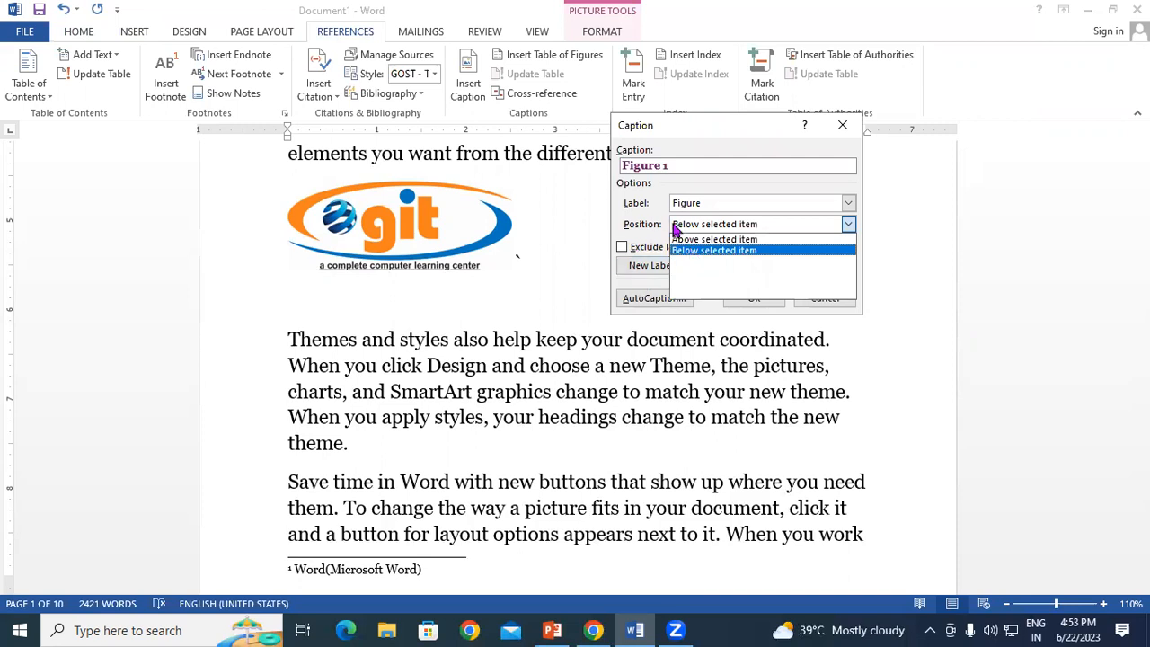
pyautogui.click(694, 250)
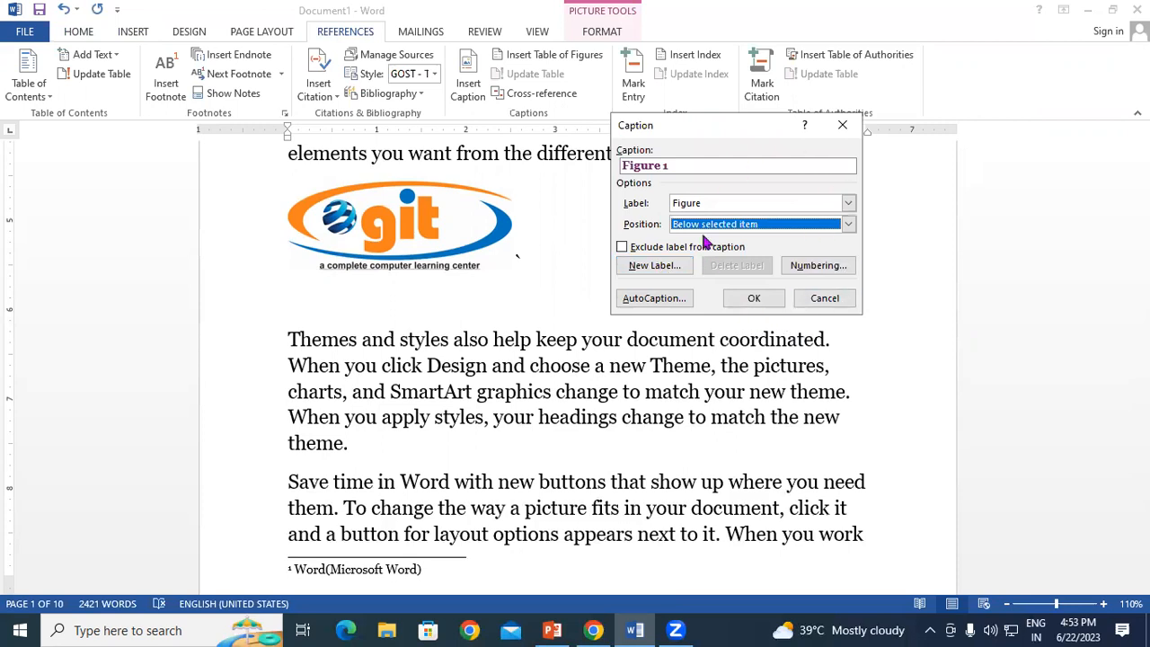
pyautogui.click(756, 298)
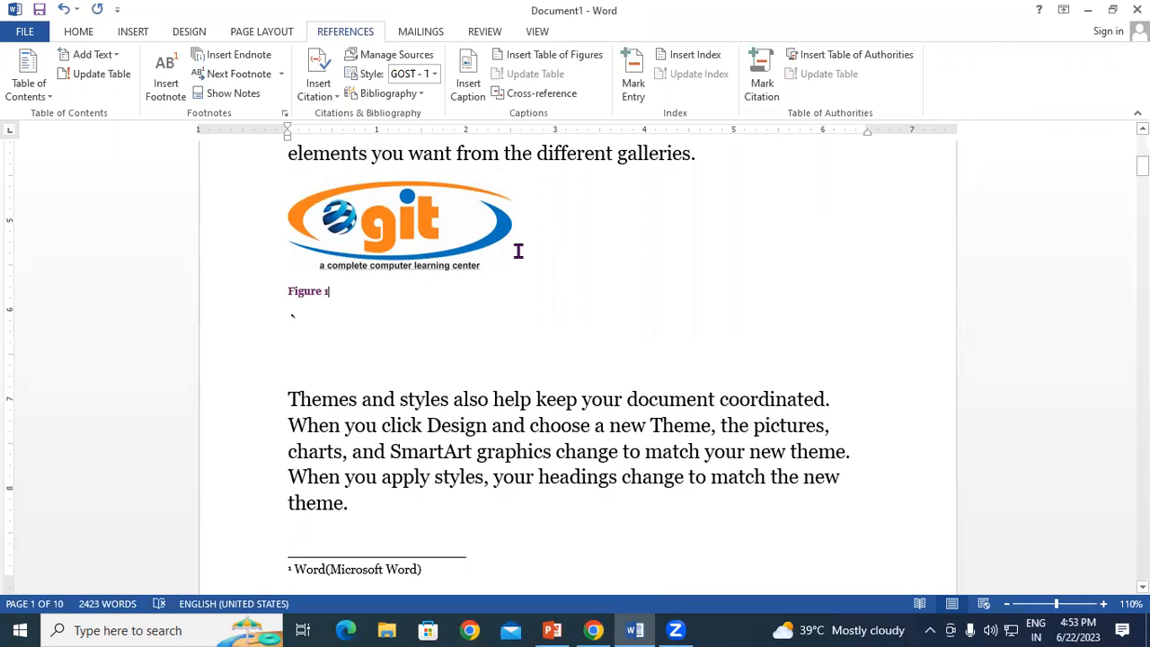
# Step: Caption the computer picture as Figure 2 with Insert Caption
pyautogui.scroll(-15, 519, 251)
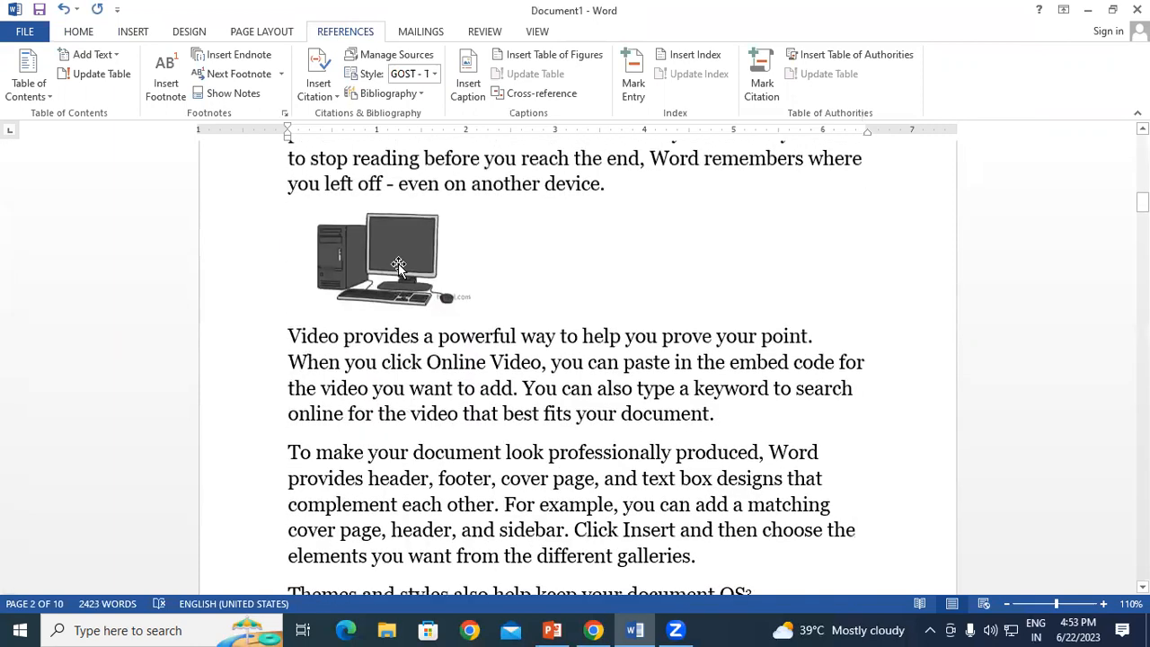
pyautogui.click(398, 266)
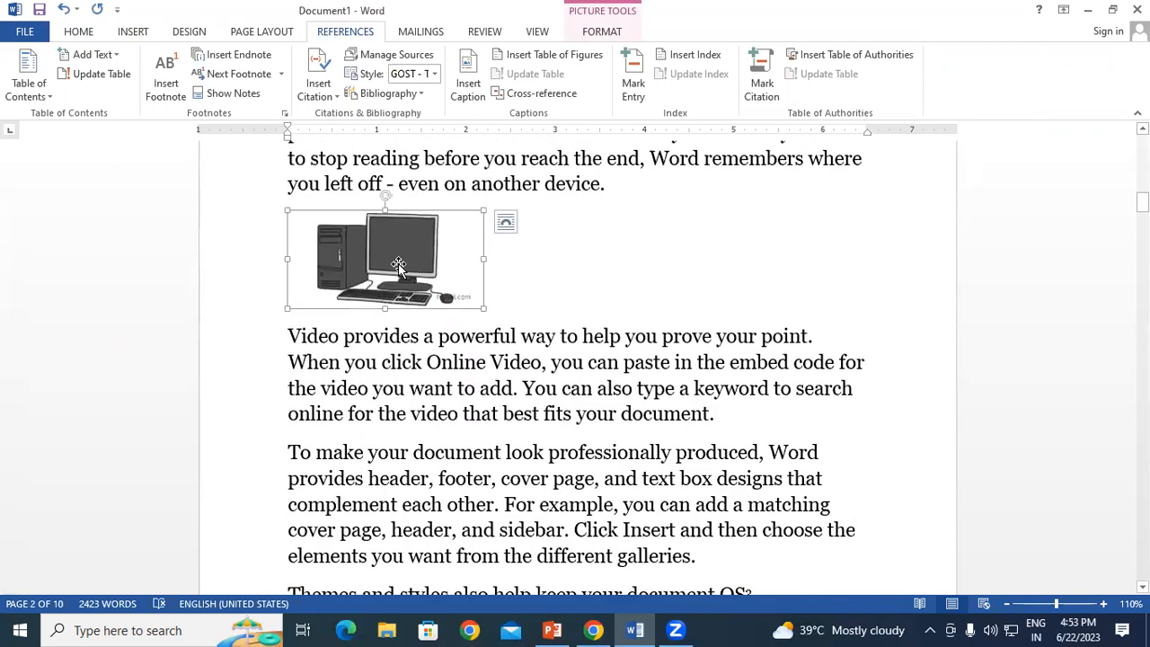
pyautogui.click(467, 67)
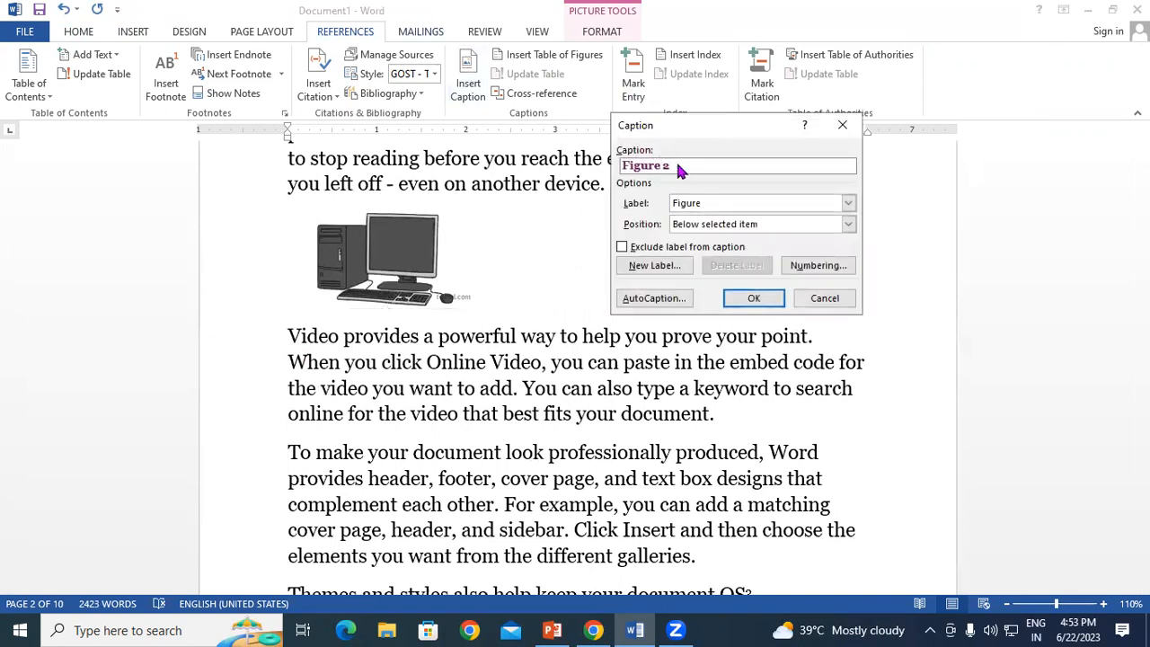
pyautogui.click(754, 298)
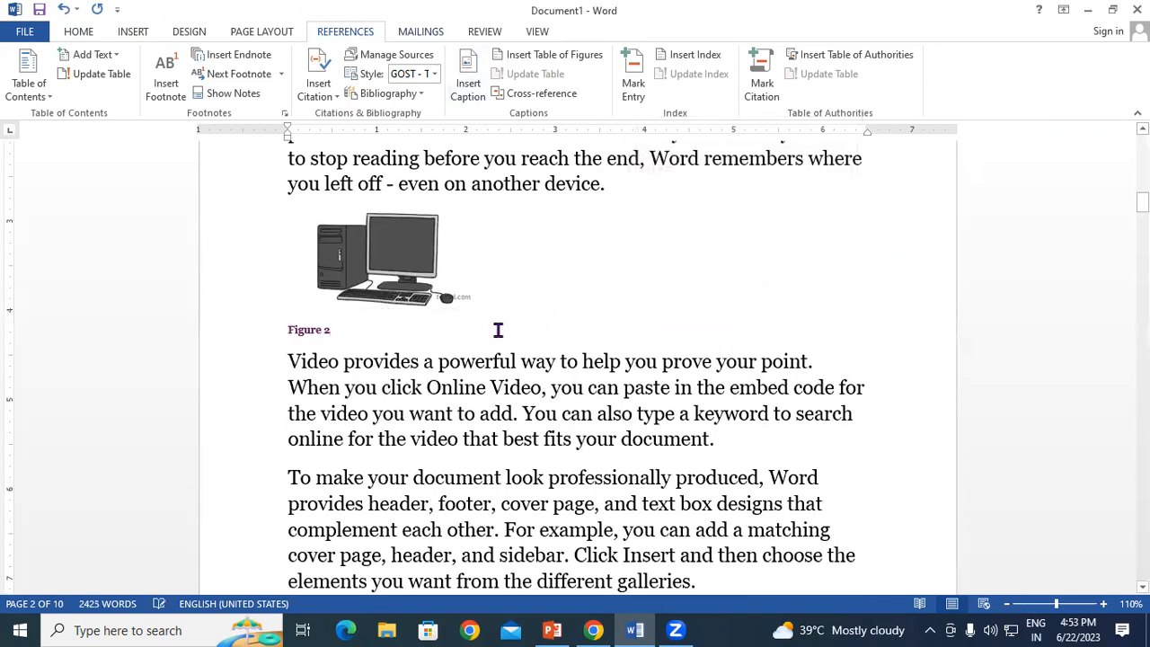
# Step: Caption the soccer ball picture as Figure 3, then return to the top of page 1
pyautogui.scroll(-15, 492, 332)
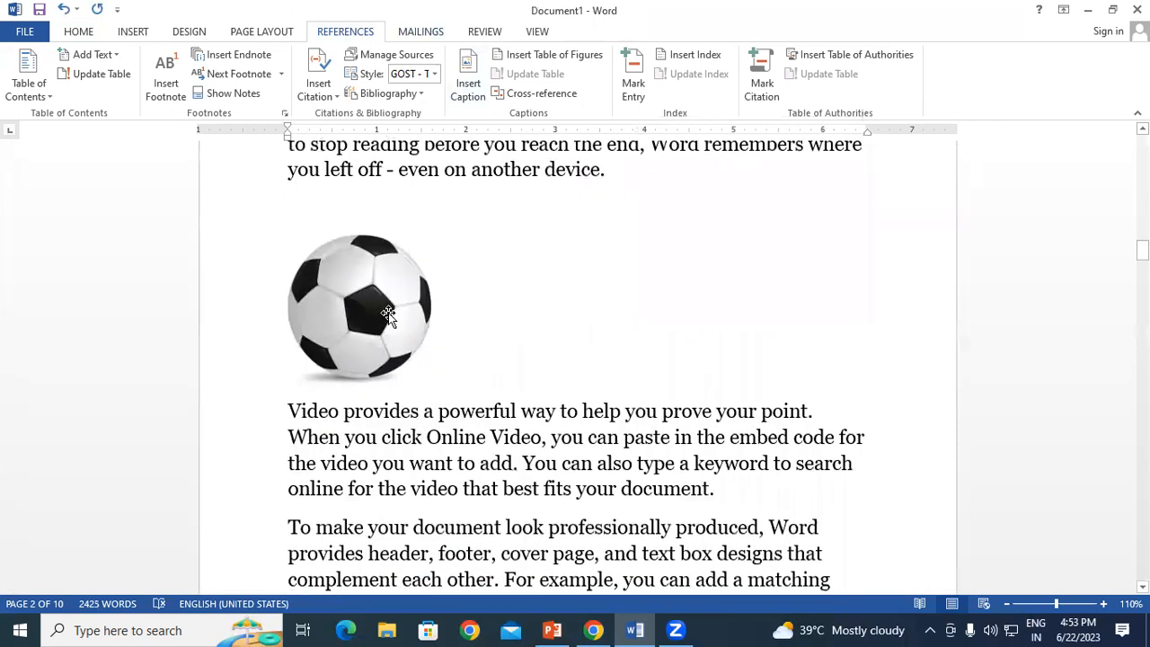
pyautogui.click(386, 313)
pyautogui.click(475, 66)
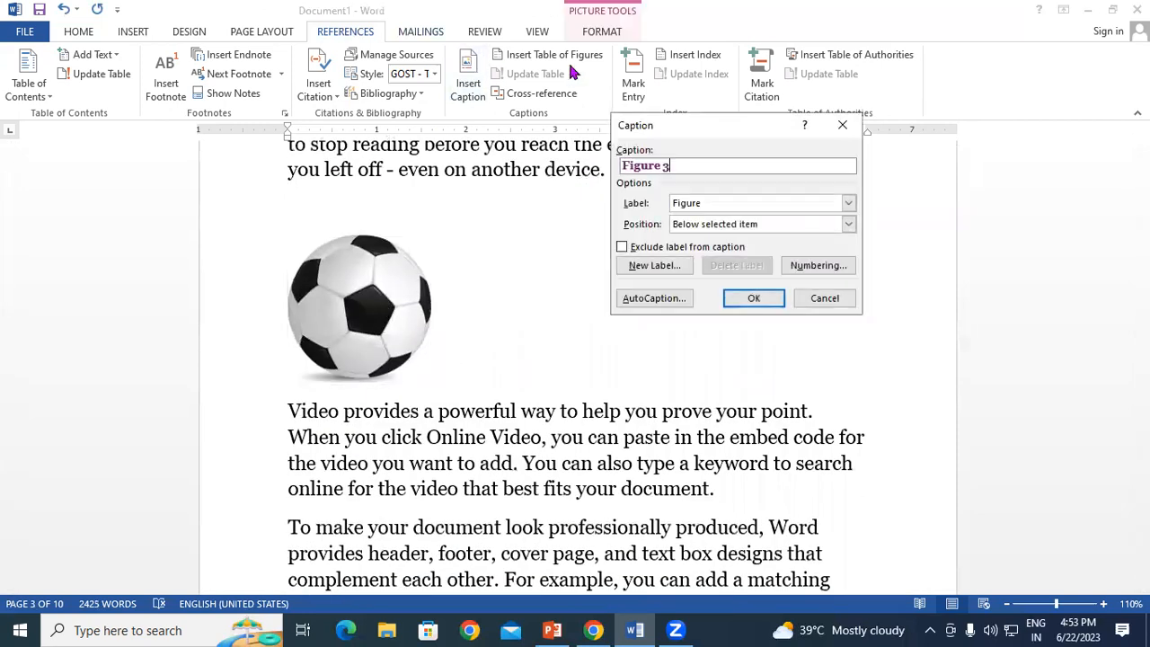
pyautogui.click(758, 298)
pyautogui.scroll(-3, 534, 458)
pyautogui.click(775, 353)
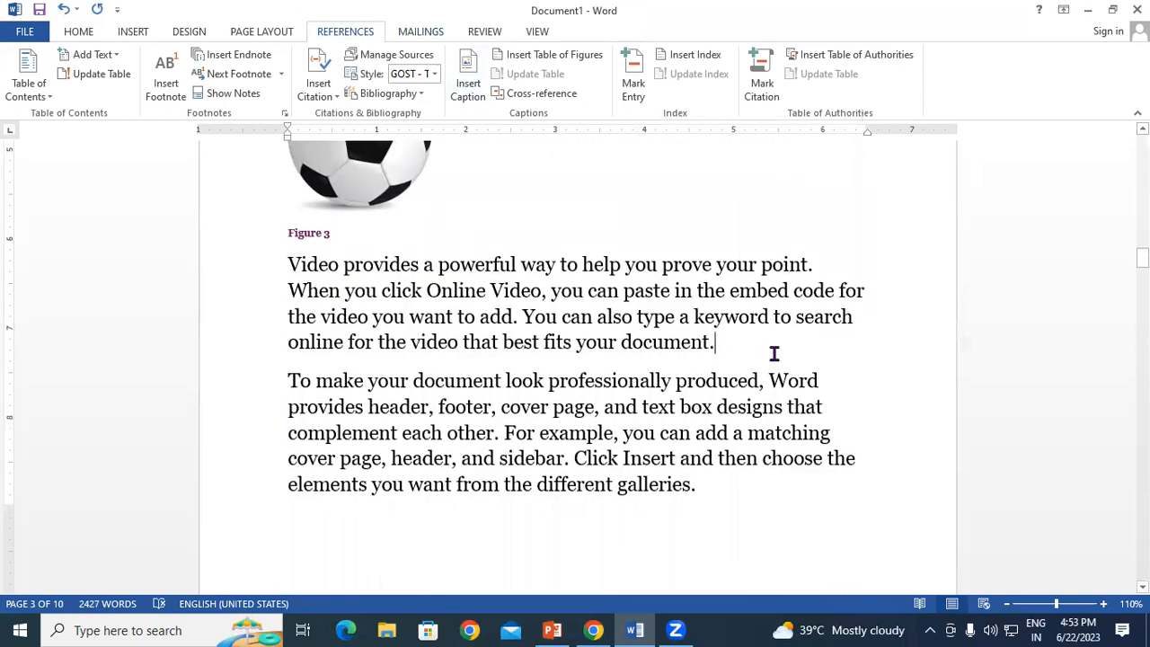
pyautogui.scroll(15, 775, 354)
pyautogui.scroll(10, 774, 353)
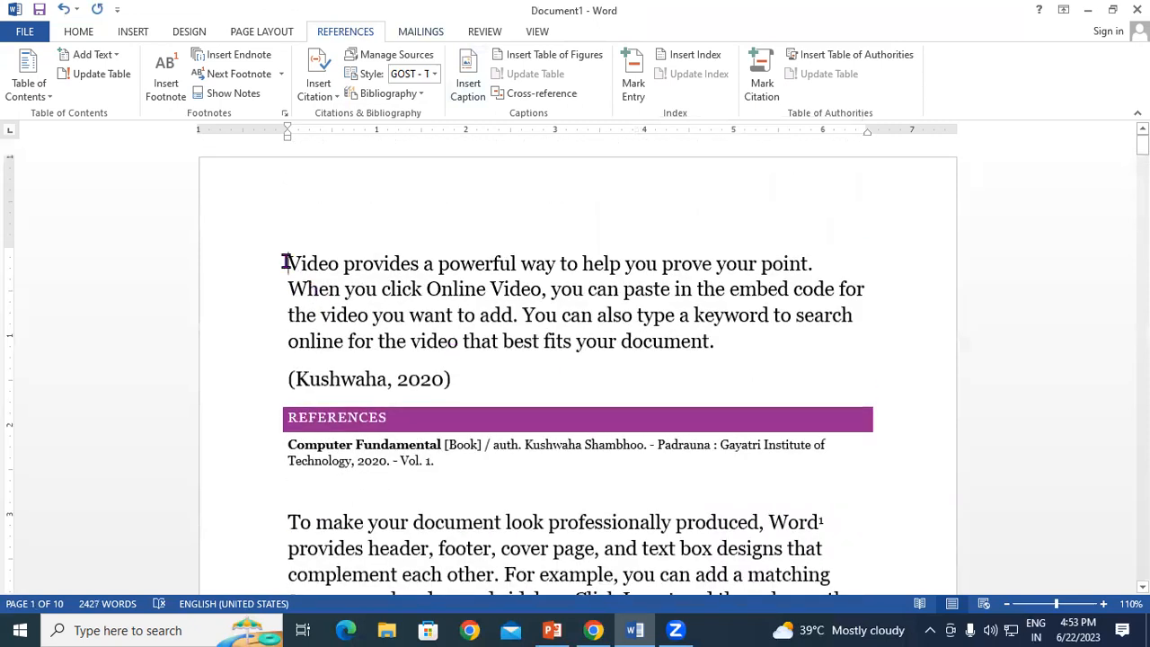
# Step: Insert a three-entry table of figures above the first paragraph on page 1
pyautogui.click(286, 262)
pyautogui.press('Return')
pyautogui.press('Return')
pyautogui.press('Return')
pyautogui.press('Return')
pyautogui.press('Return')
pyautogui.press('Return')
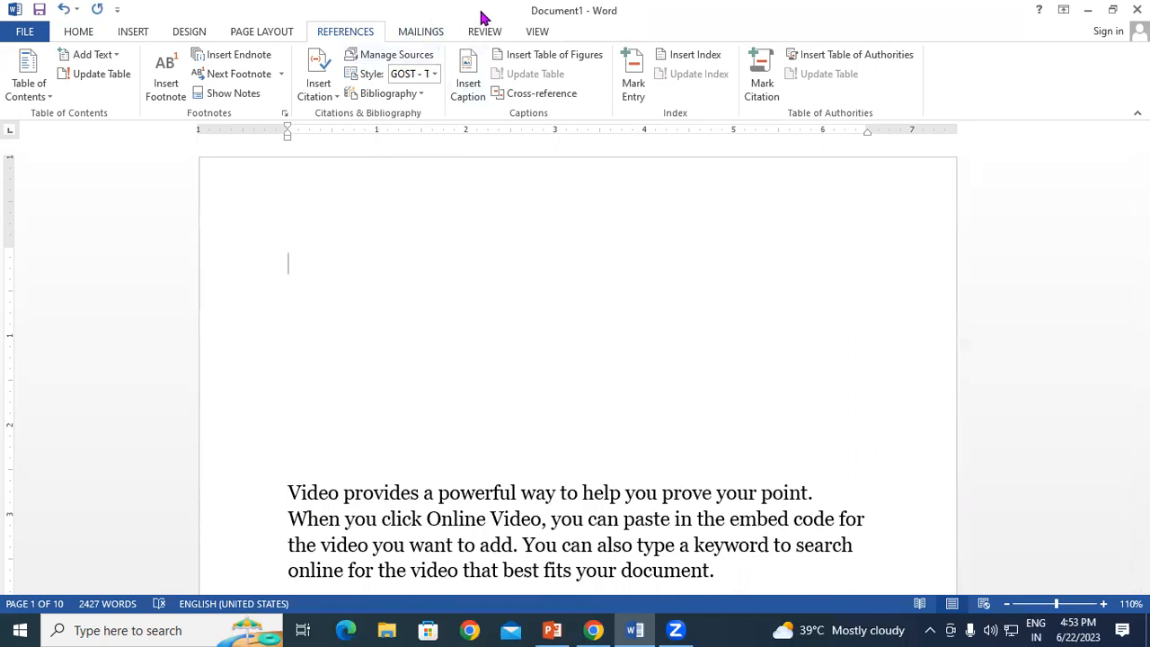
pyautogui.click(562, 57)
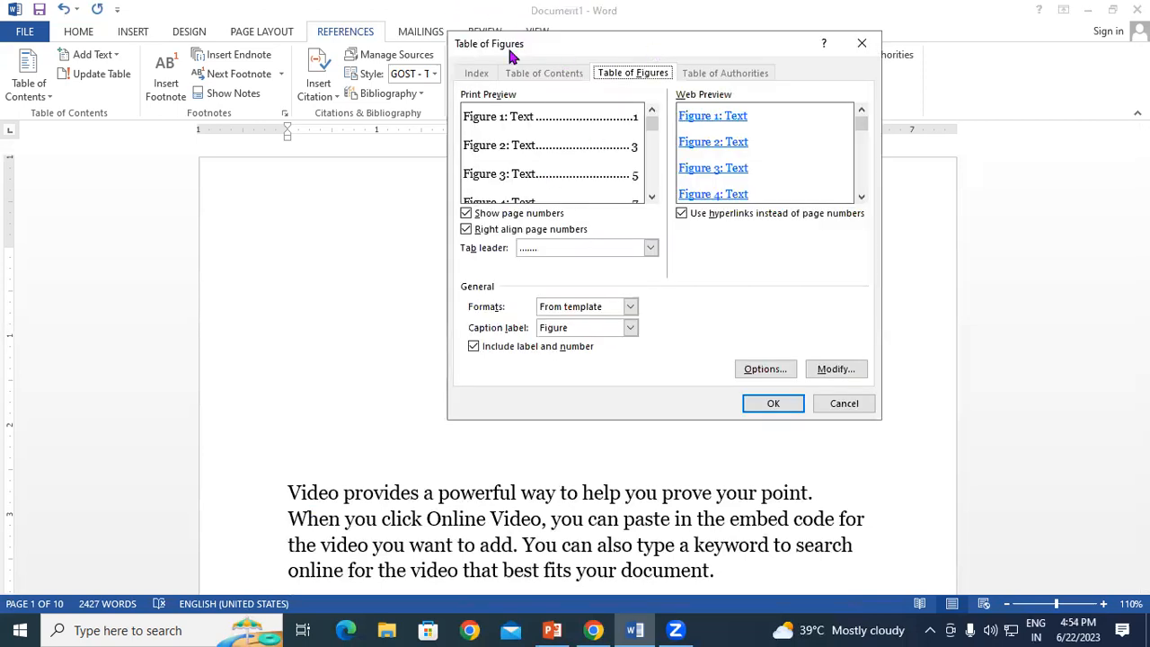
pyautogui.moveTo(507, 45); pyautogui.dragTo(374, 26)
pyautogui.click(639, 387)
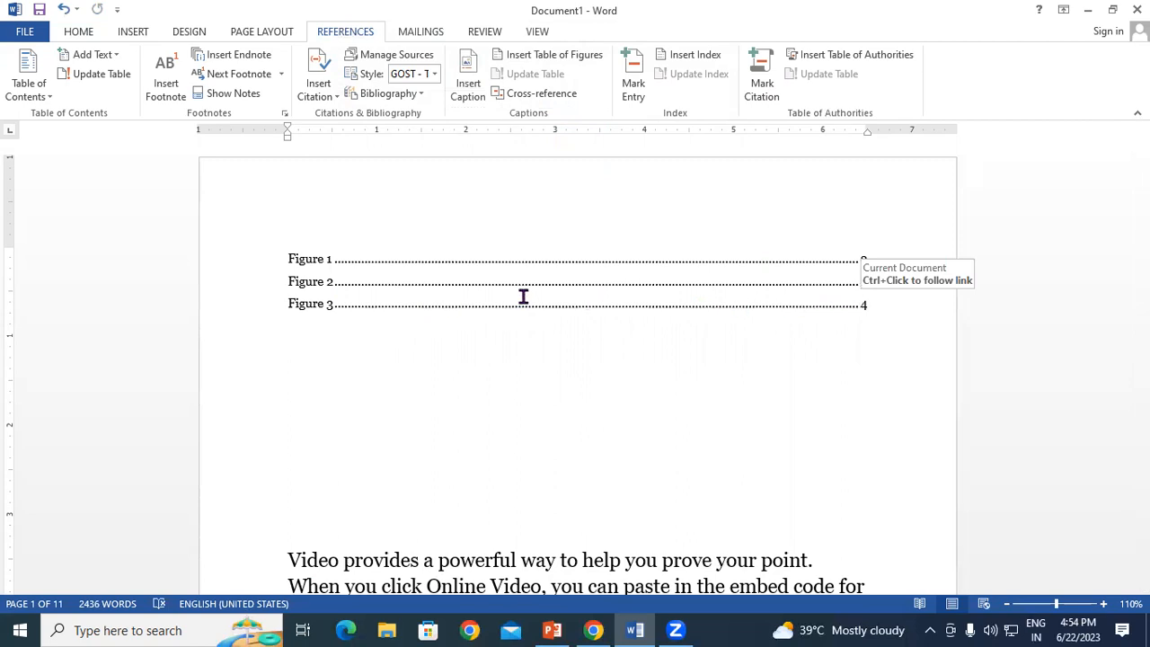
# Step: Jump from the table's Figure 2 entry to its caption on page 2
pyautogui.click(378, 285)
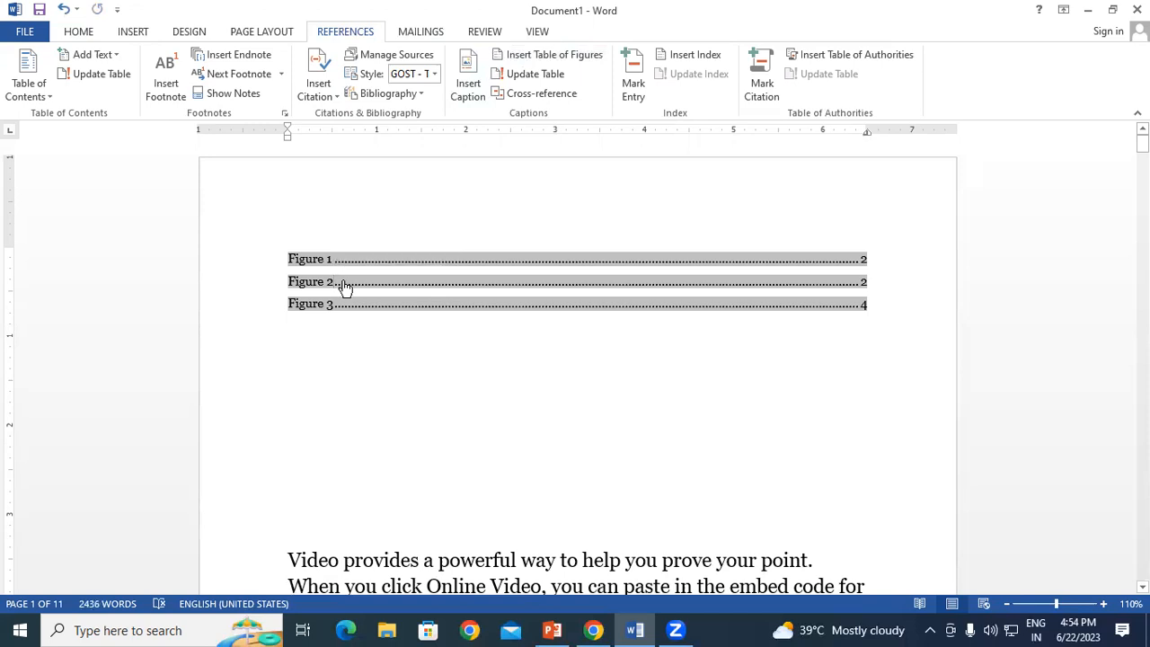
pyautogui.keyDown('ctrl'); pyautogui.click(344, 284); pyautogui.keyUp('ctrl')
pyautogui.scroll(-1, 342, 279)
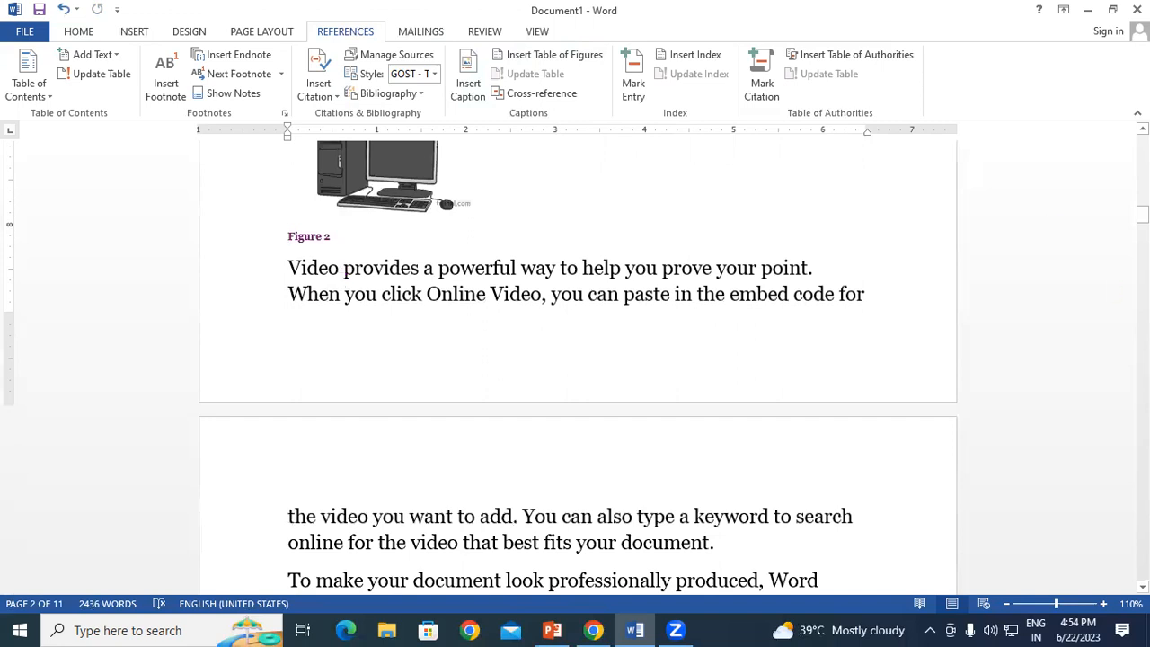
pyautogui.scroll(10, 387, 314)
pyautogui.click(367, 303)
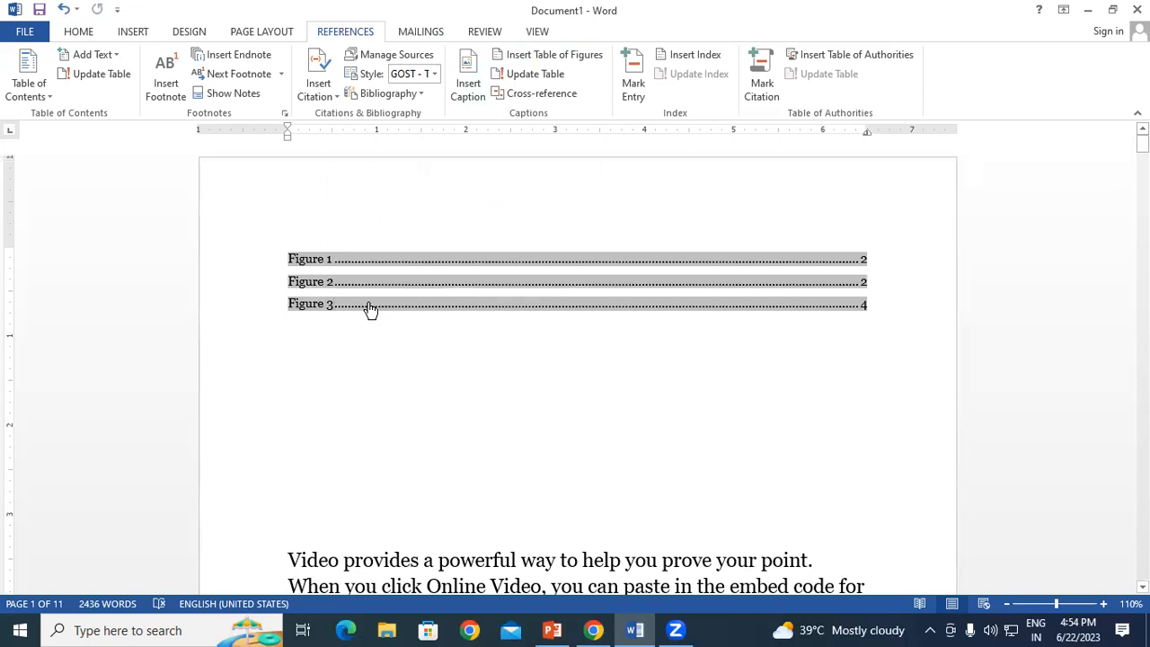
pyautogui.keyDown('ctrl'); pyautogui.click(370, 306); pyautogui.keyUp('ctrl')
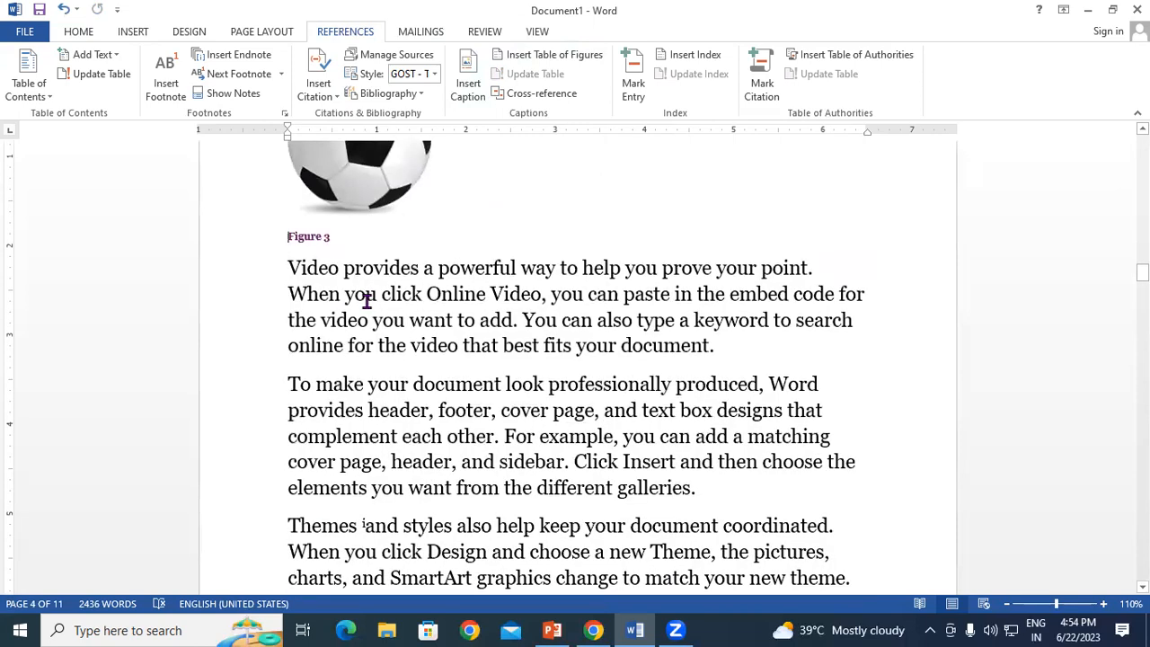
pyautogui.moveTo(1143, 272); pyautogui.dragTo(1143, 140)
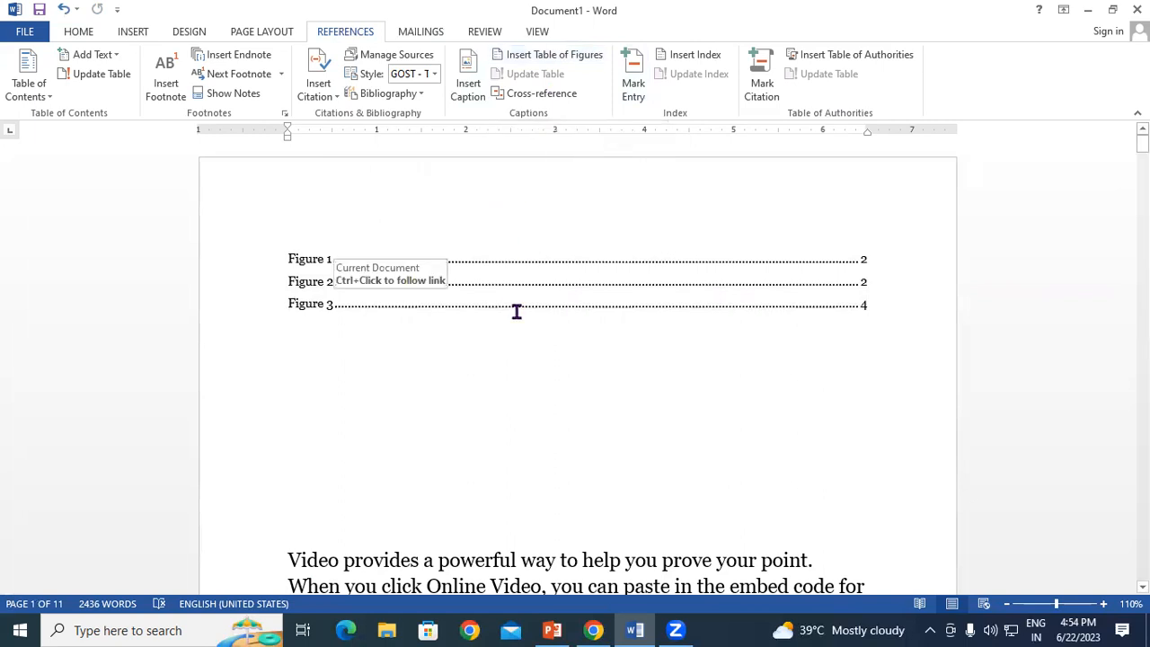
pyautogui.scroll(-15, 611, 300)
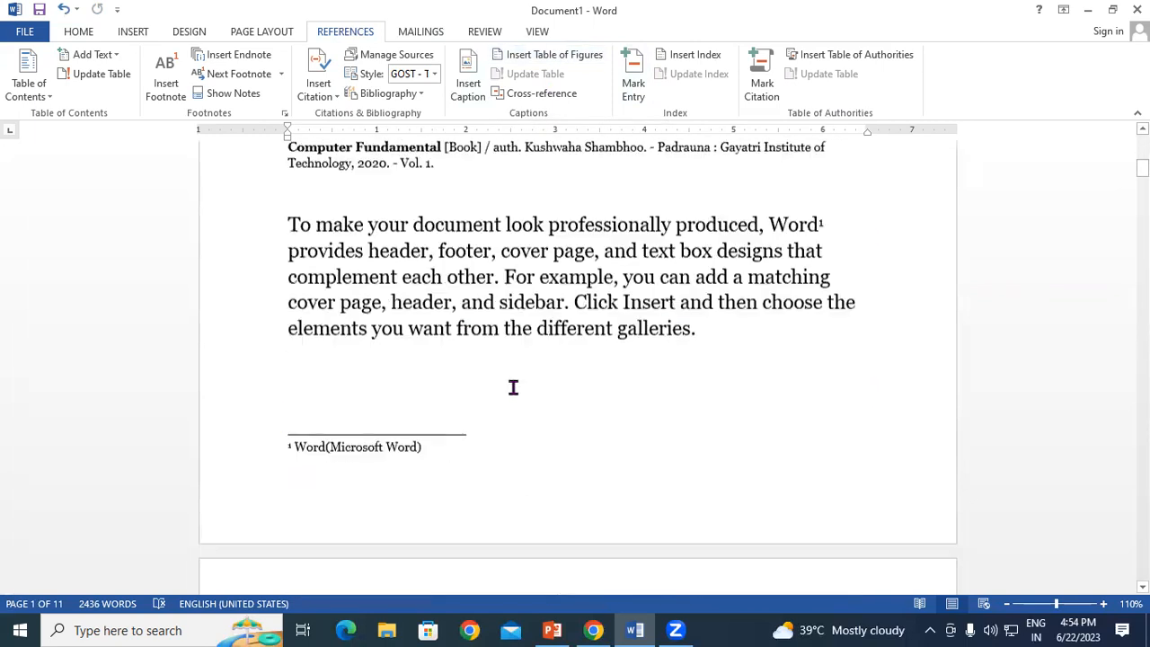
pyautogui.scroll(-12, 513, 388)
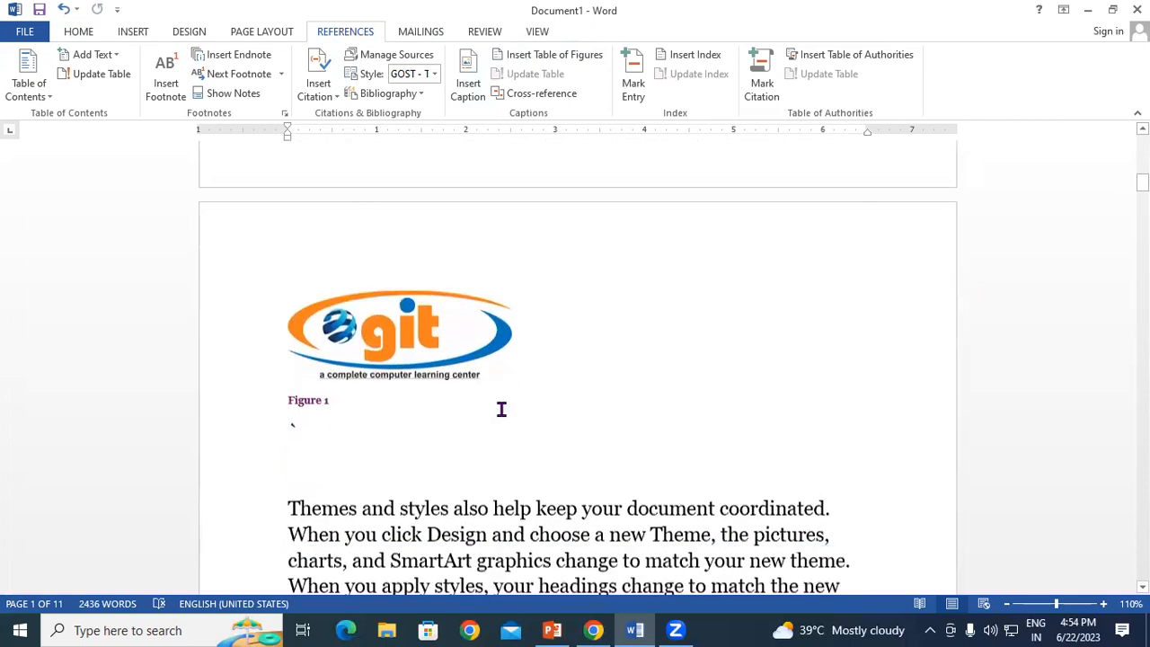
pyautogui.scroll(-3, 501, 407)
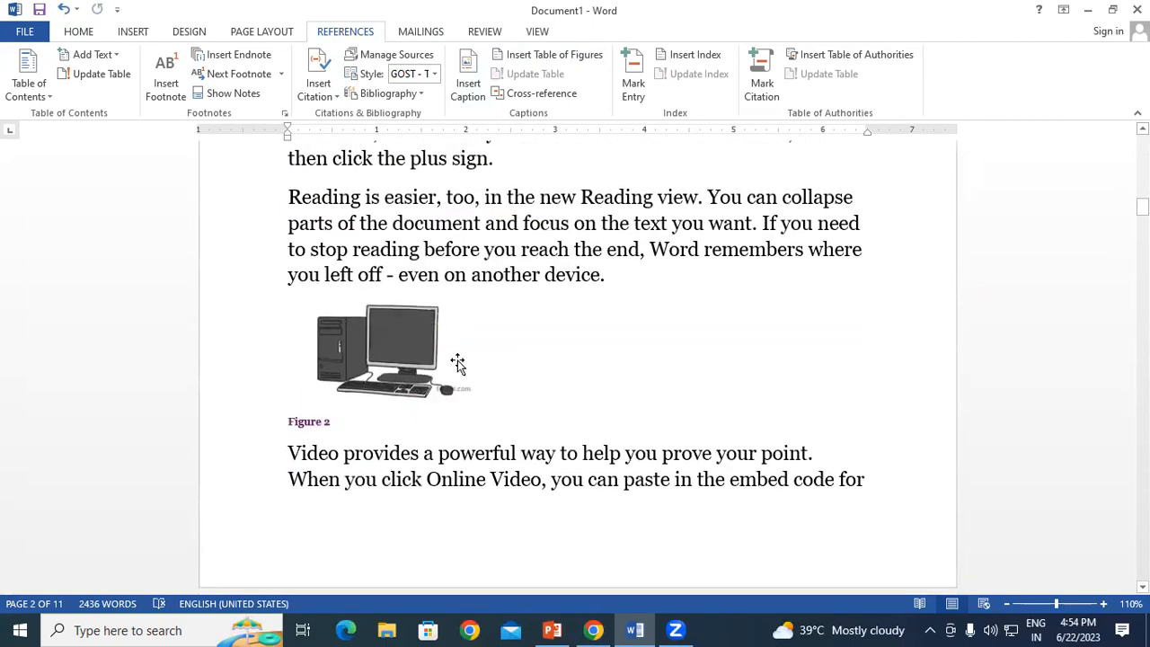
pyautogui.scroll(2, 457, 357)
pyautogui.scroll(1, 458, 358)
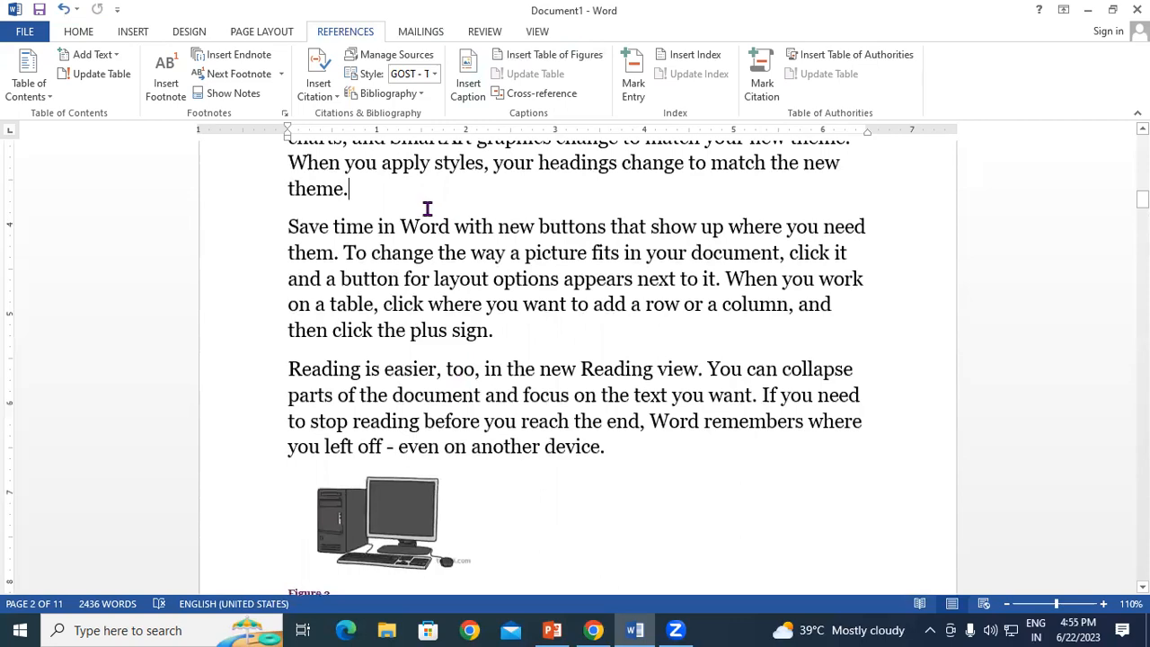
pyautogui.scroll(-3, 426, 210)
pyautogui.scroll(1, 428, 209)
pyautogui.scroll(-4, 428, 209)
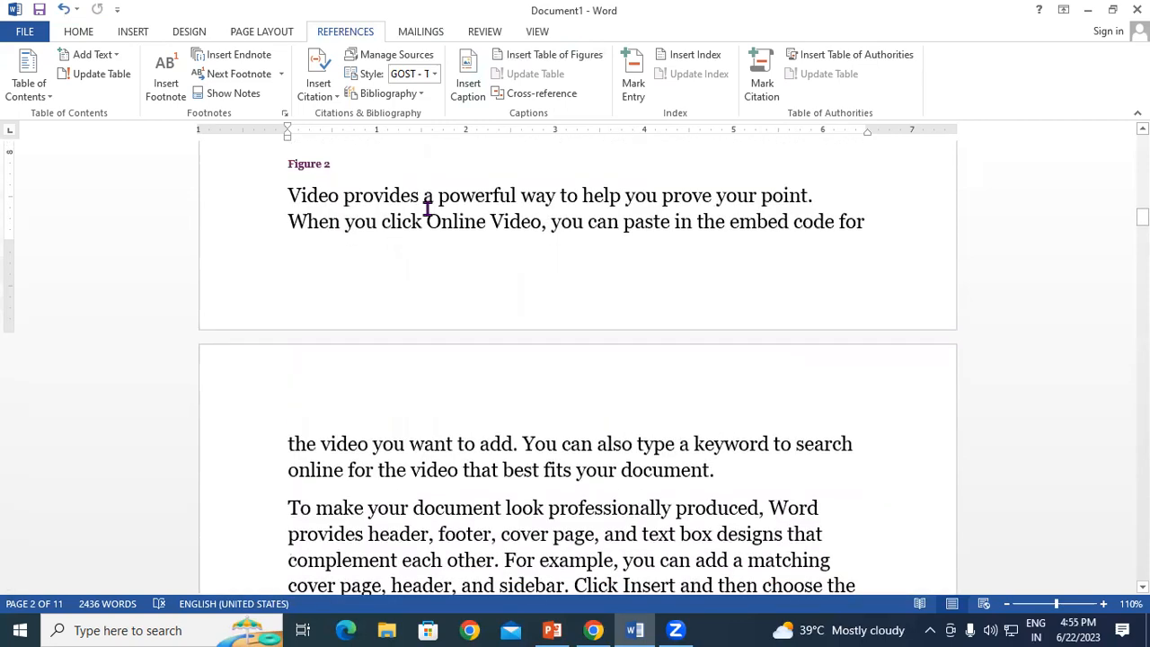
pyautogui.scroll(-6, 428, 209)
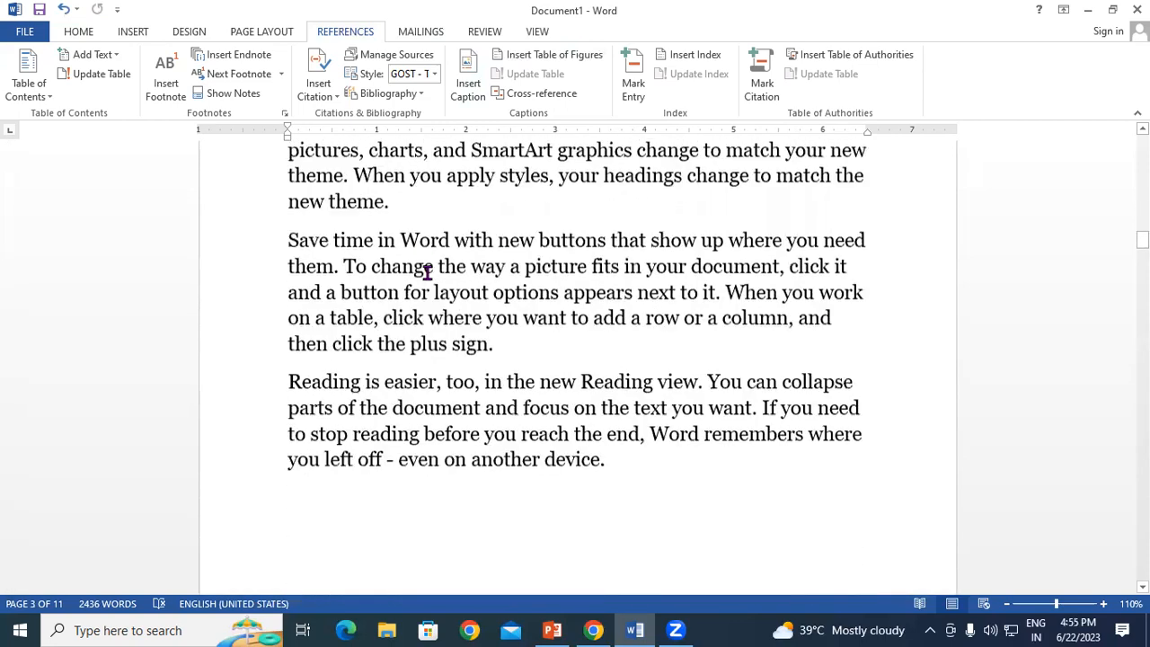
pyautogui.scroll(-6, 428, 272)
pyautogui.scroll(1, 427, 273)
pyautogui.scroll(9, 427, 272)
# Step: Insert the apple image on a new blank line after the galleries paragraph
pyautogui.click(714, 313)
pyautogui.press('Return')
pyautogui.press('Return')
pyautogui.press('Return')
pyautogui.press('Return')
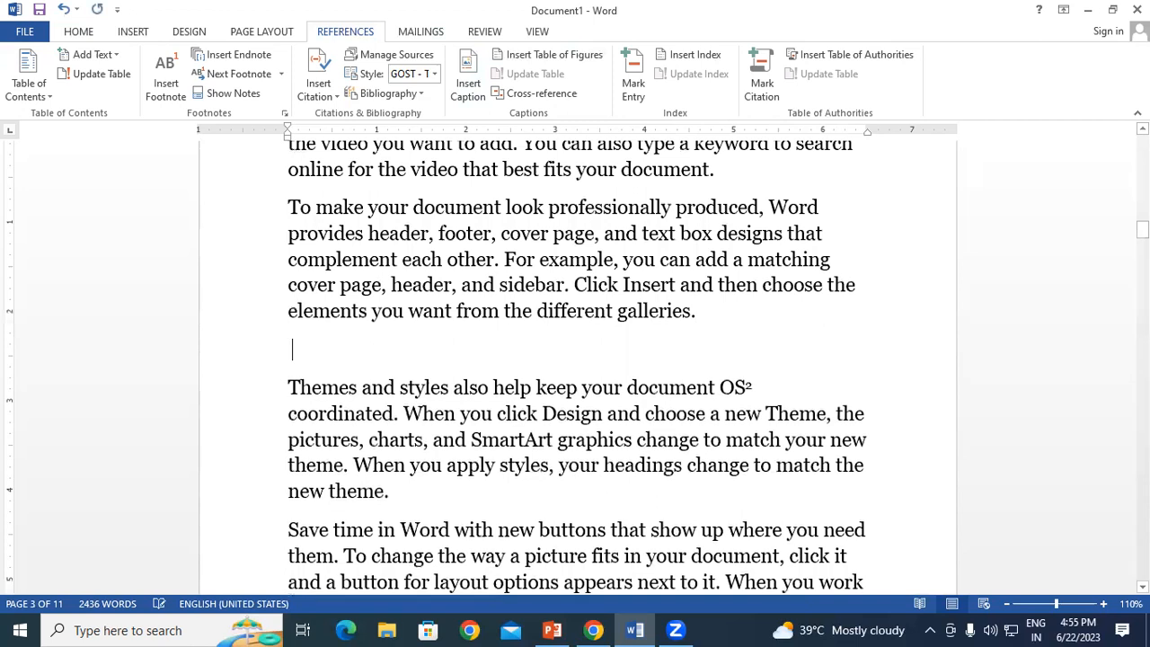
pyautogui.click(297, 367)
pyautogui.click(79, 34)
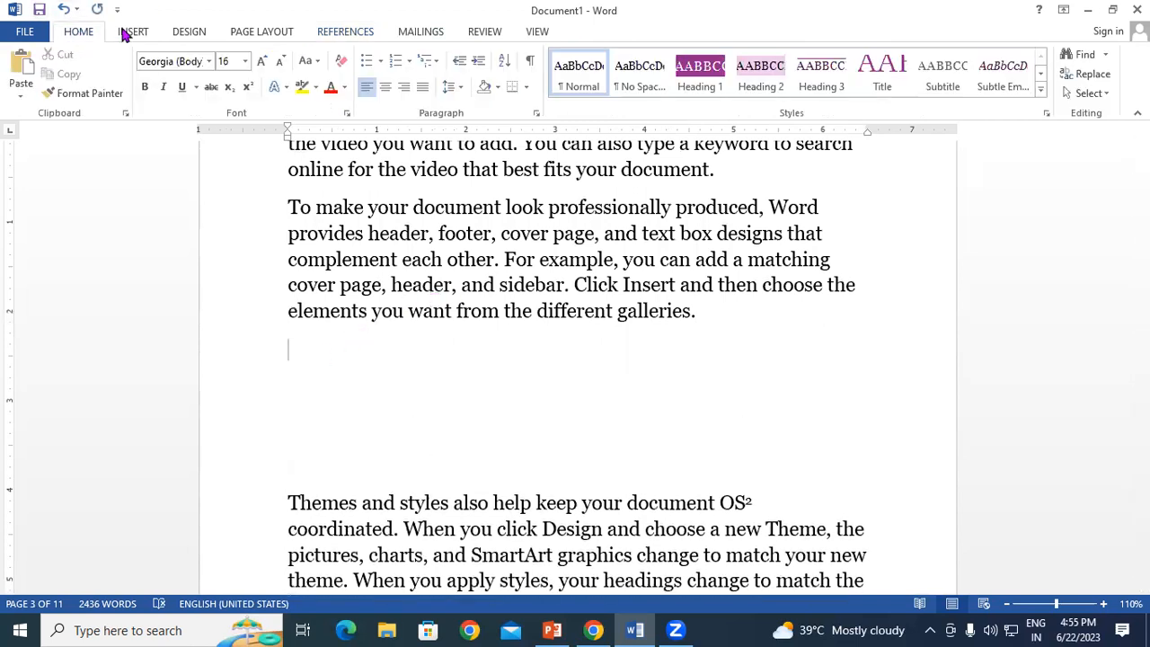
pyautogui.click(132, 33)
pyautogui.click(153, 69)
pyautogui.scroll(-3, 411, 225)
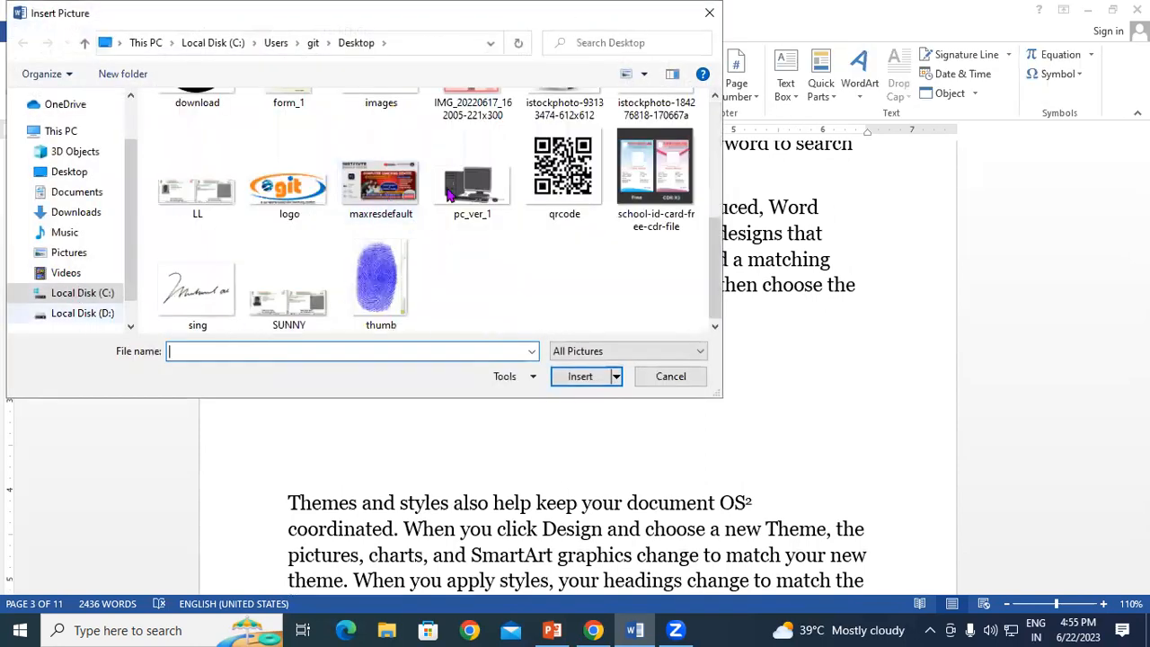
pyautogui.scroll(2, 520, 201)
pyautogui.click(656, 270)
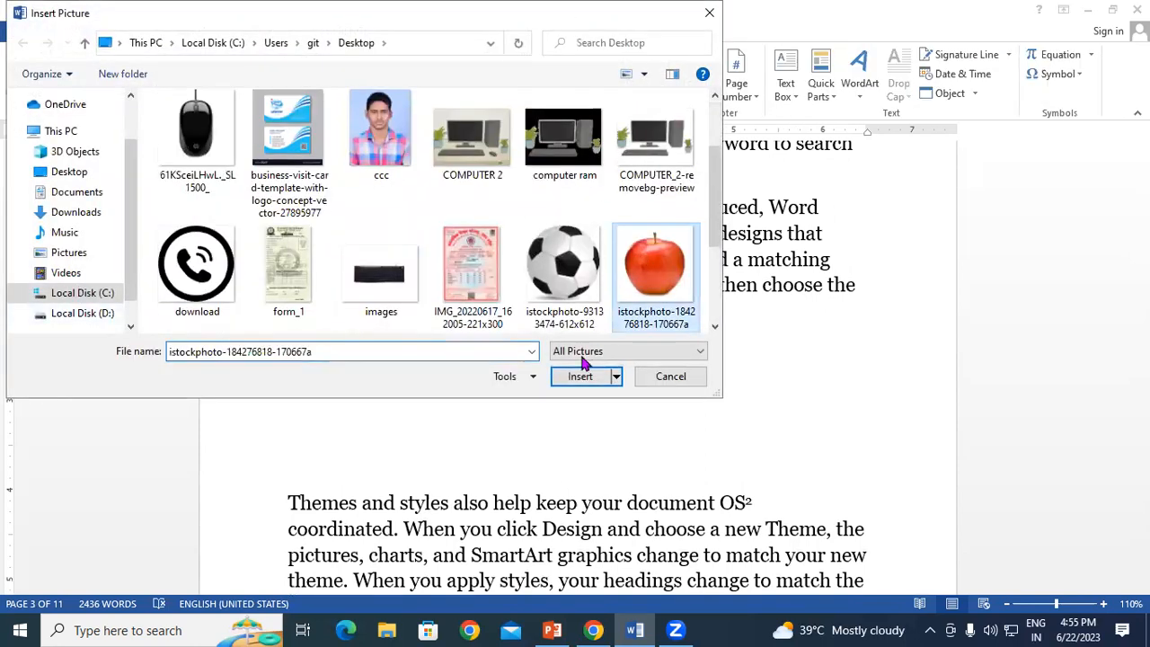
pyautogui.click(580, 376)
# Step: Add the caption Figure 3 below the apple picture
pyautogui.scroll(-1, 470, 347)
pyautogui.click(470, 347)
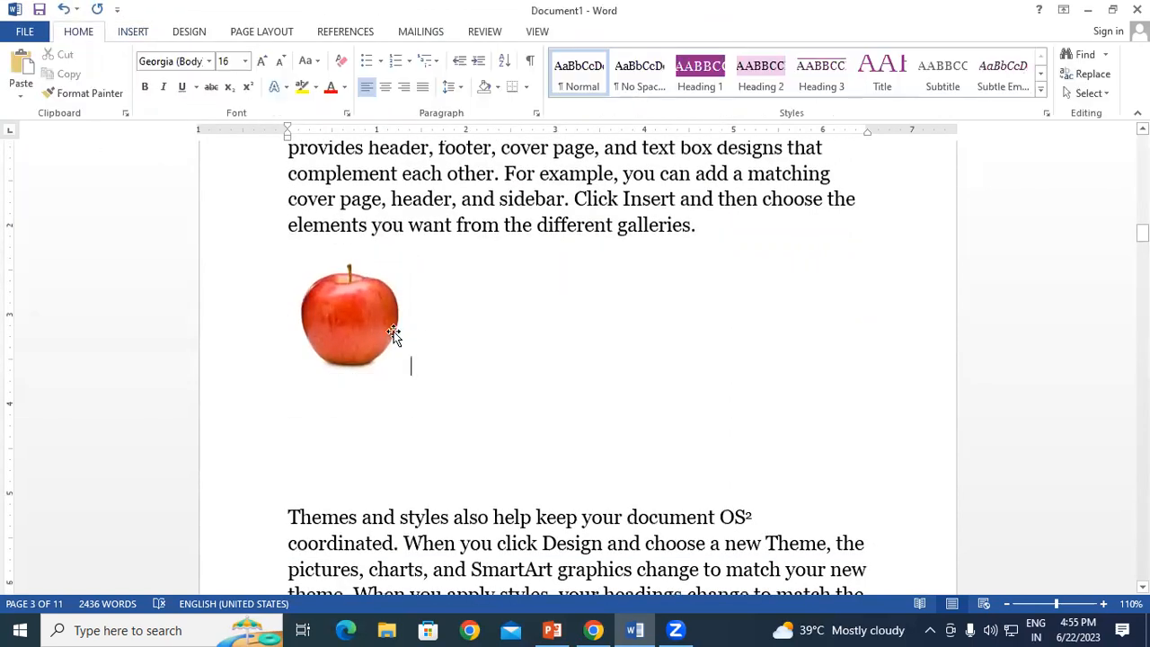
pyautogui.click(393, 333)
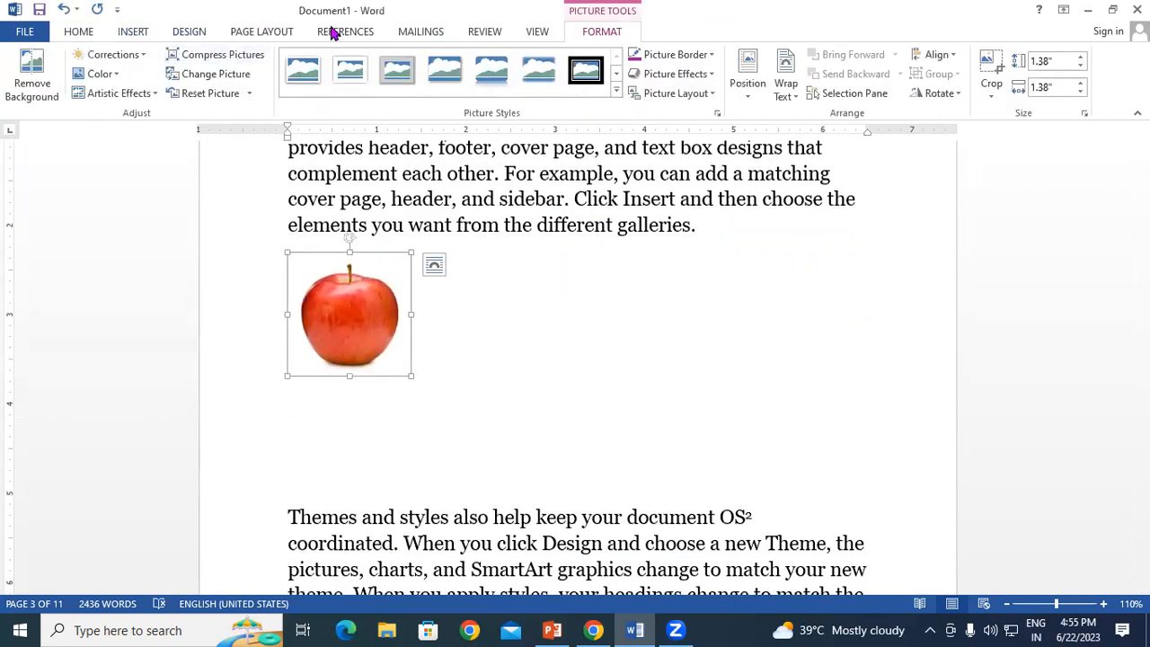
pyautogui.click(362, 36)
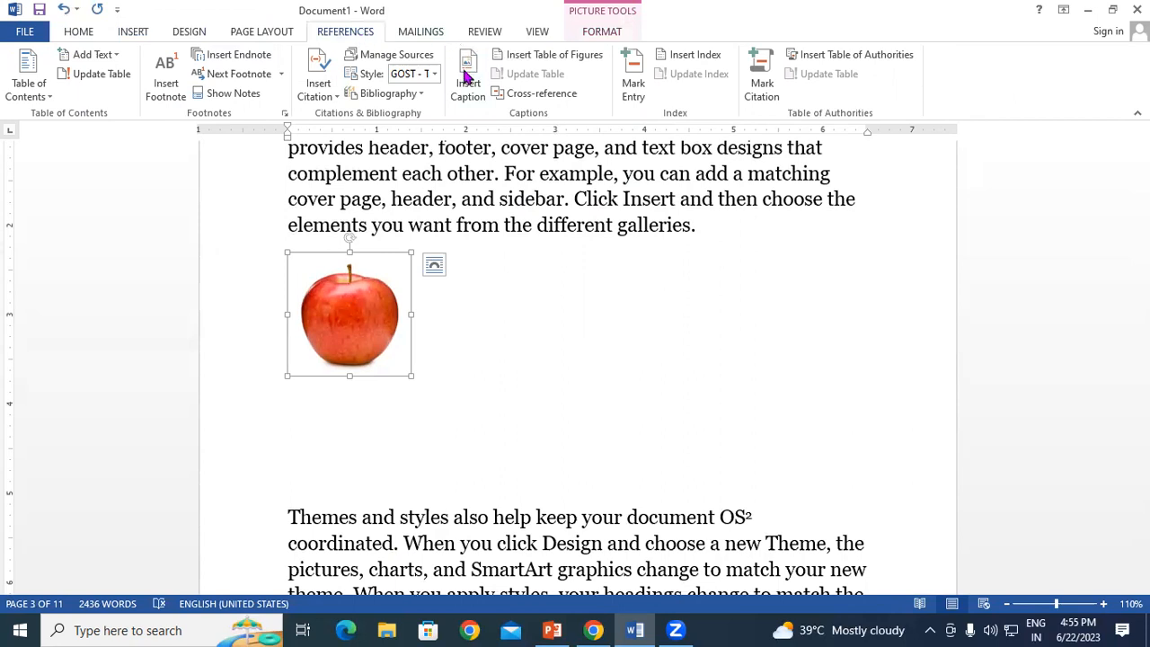
pyautogui.click(467, 77)
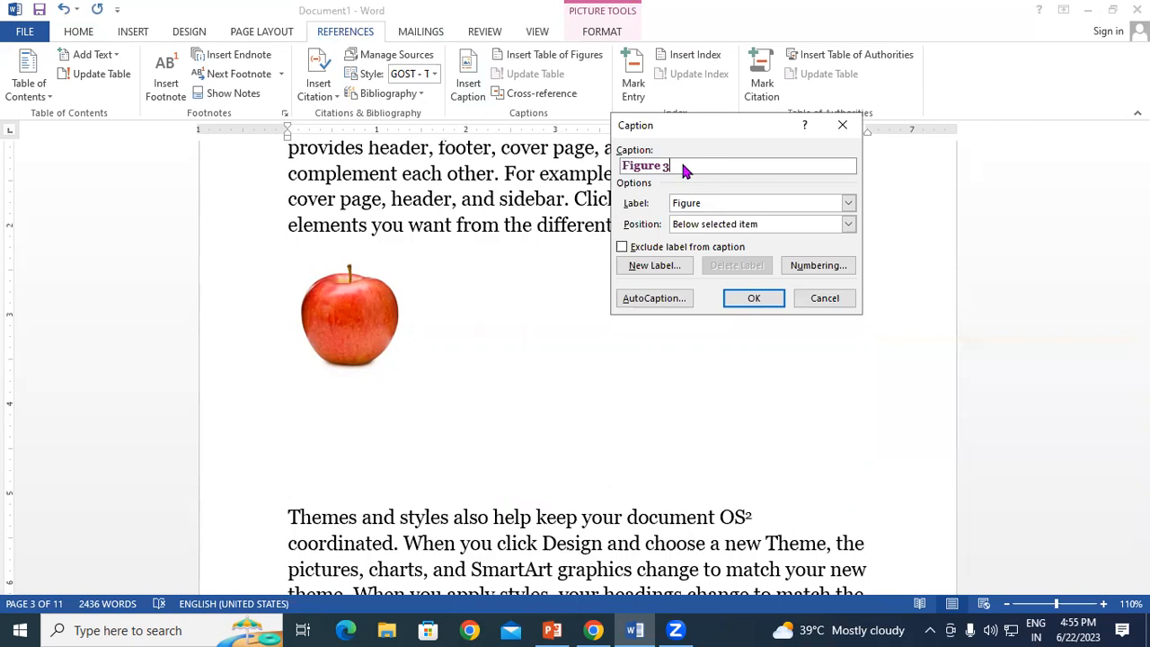
pyautogui.click(747, 297)
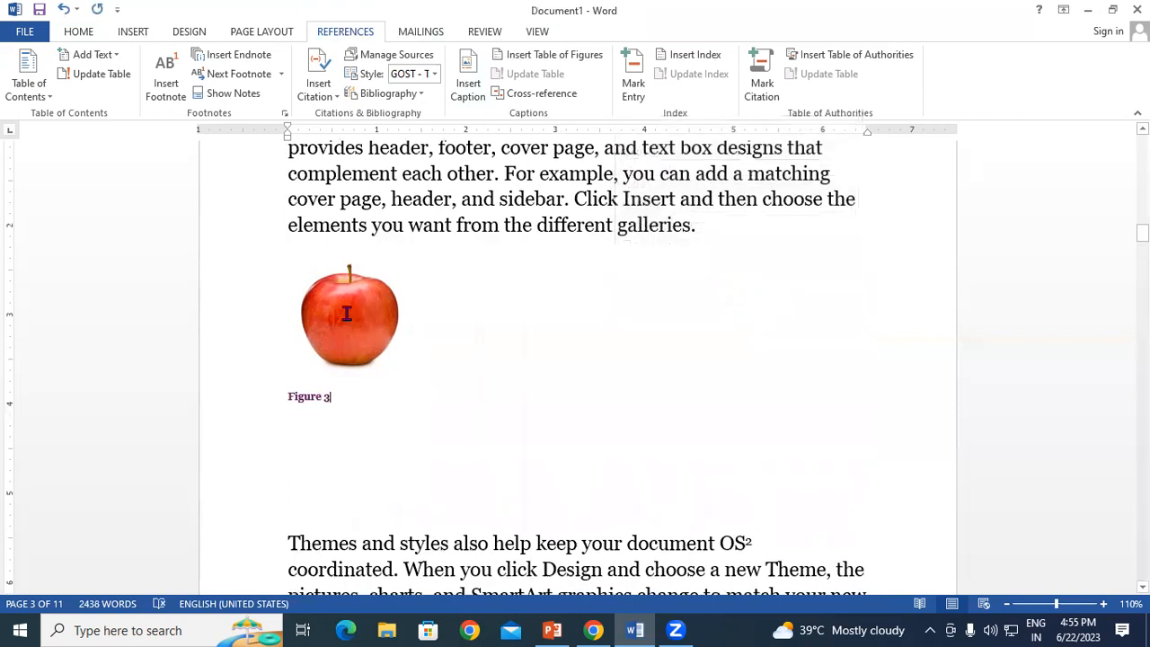
# Step: Update the entire table of figures so it lists Figures 1–4 on pages 2, 2, 3 and 4
pyautogui.scroll(-10, 346, 313)
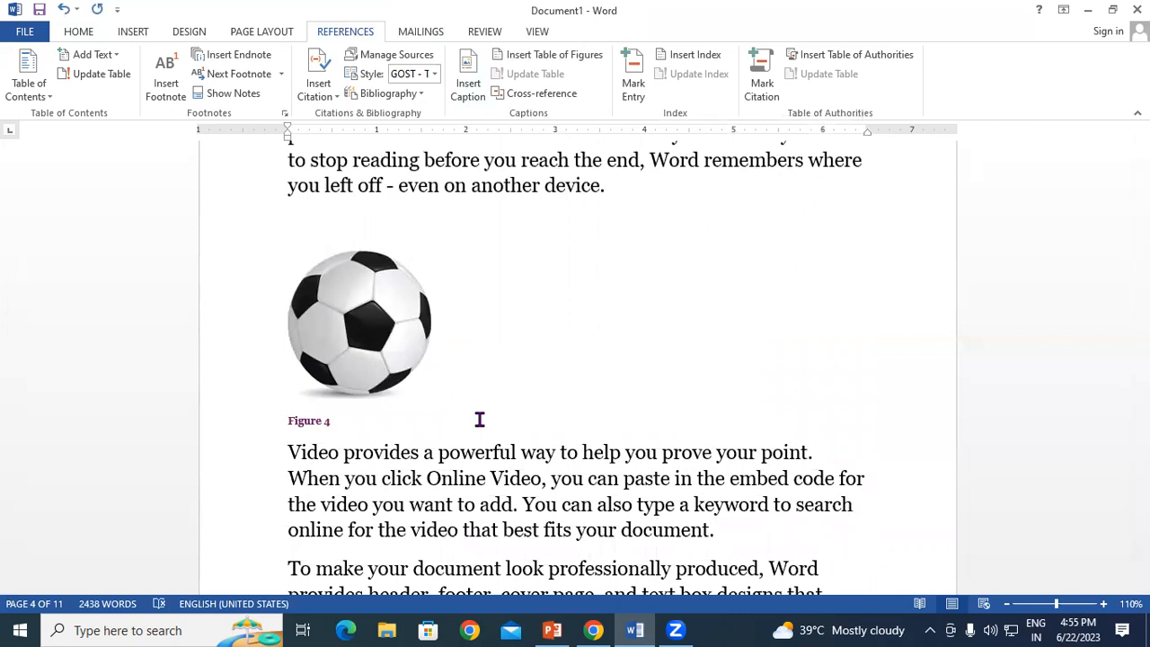
pyautogui.moveTo(1142, 269); pyautogui.dragTo(1143, 144)
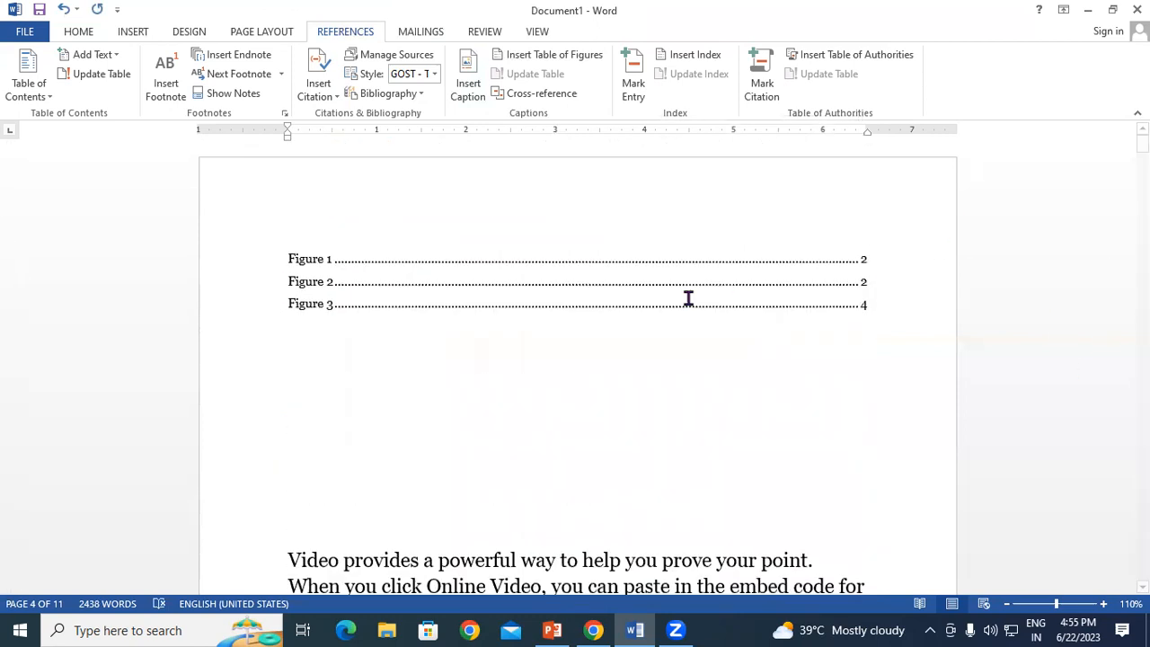
pyautogui.click(373, 302)
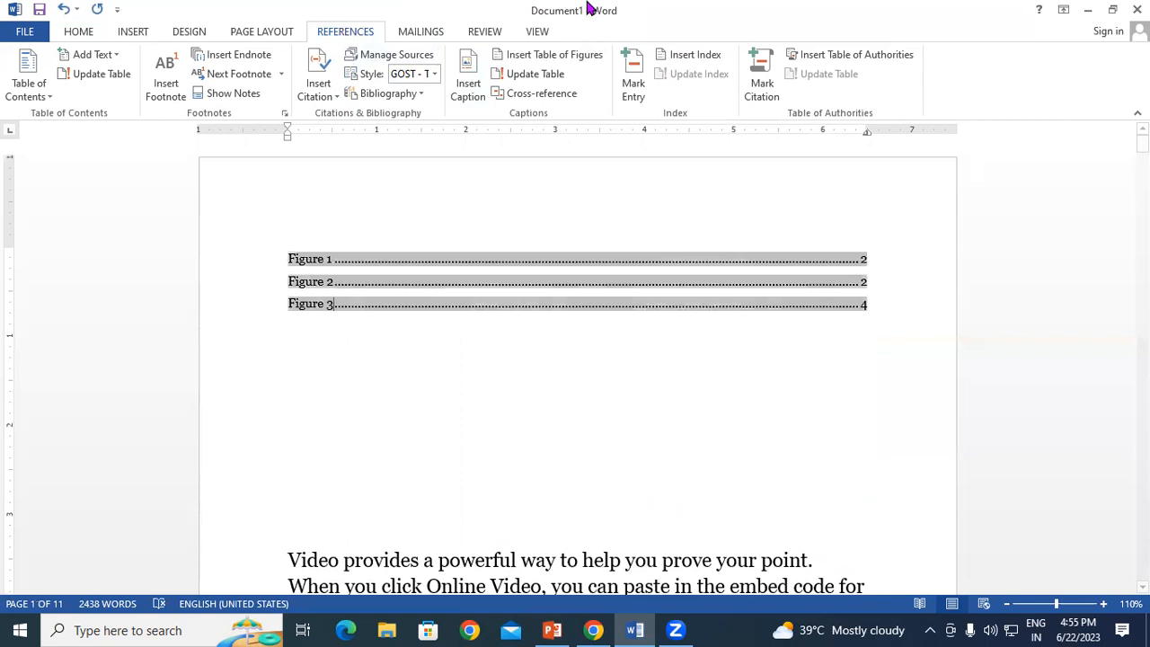
pyautogui.click(531, 76)
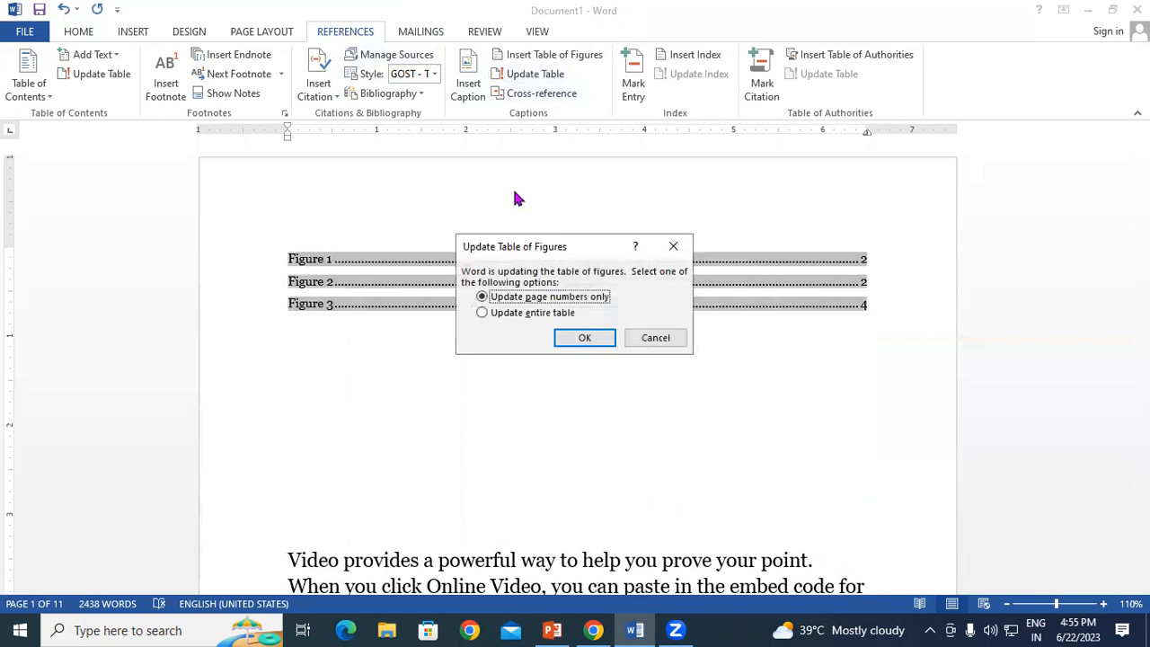
pyautogui.click(593, 184)
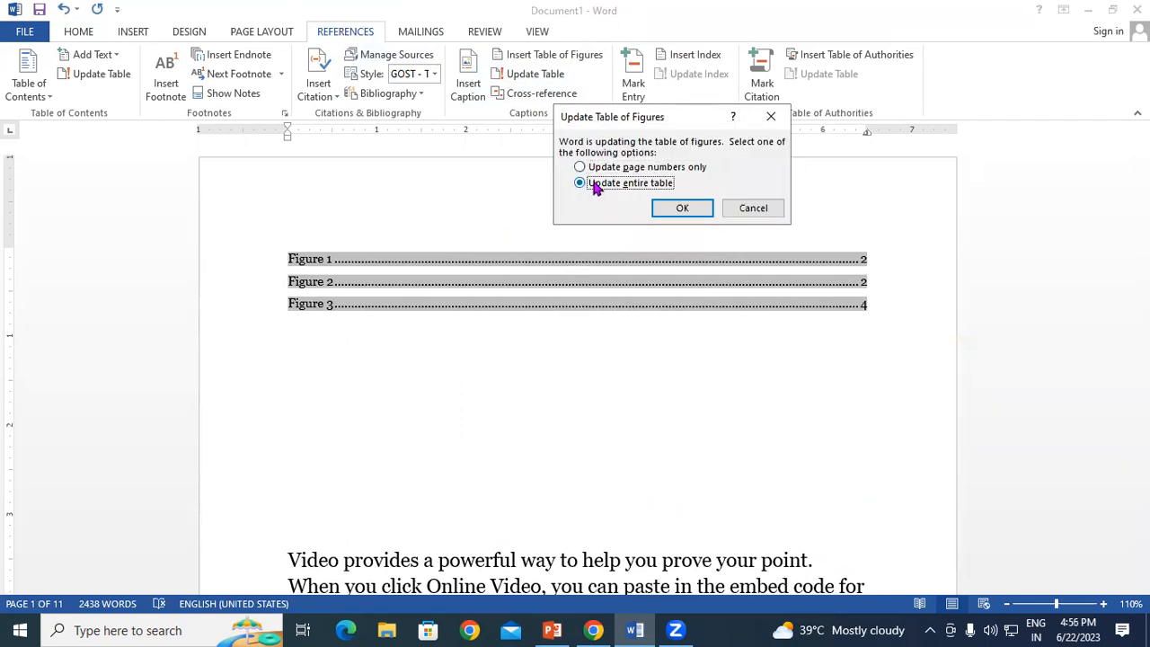
pyautogui.click(685, 208)
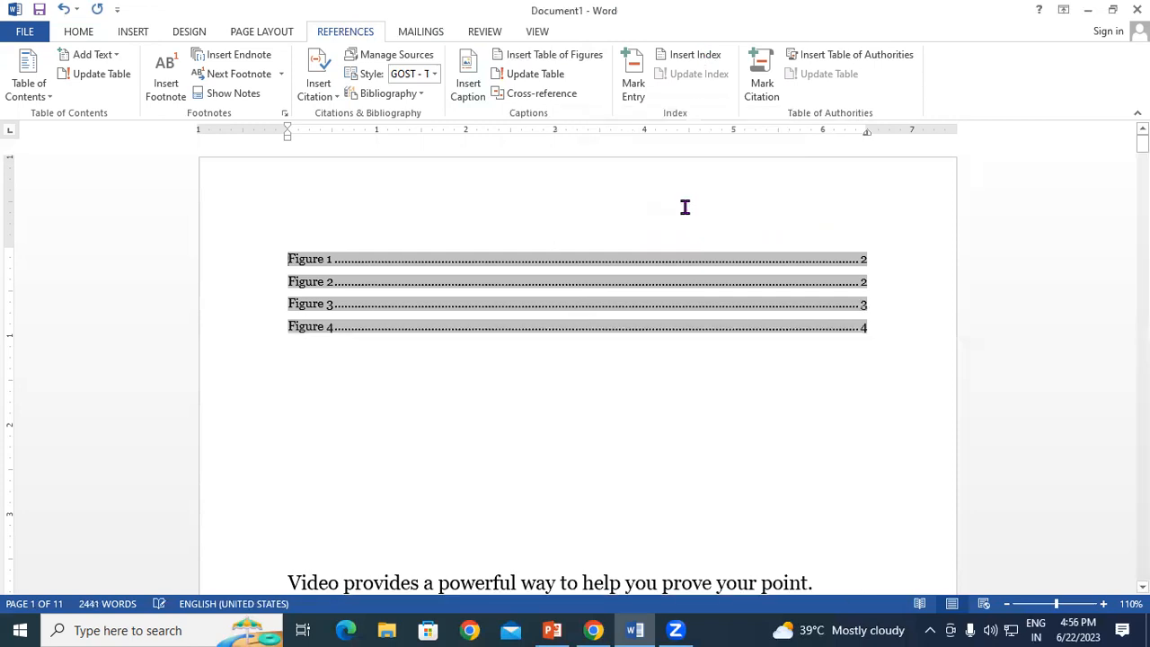
pyautogui.click(856, 345)
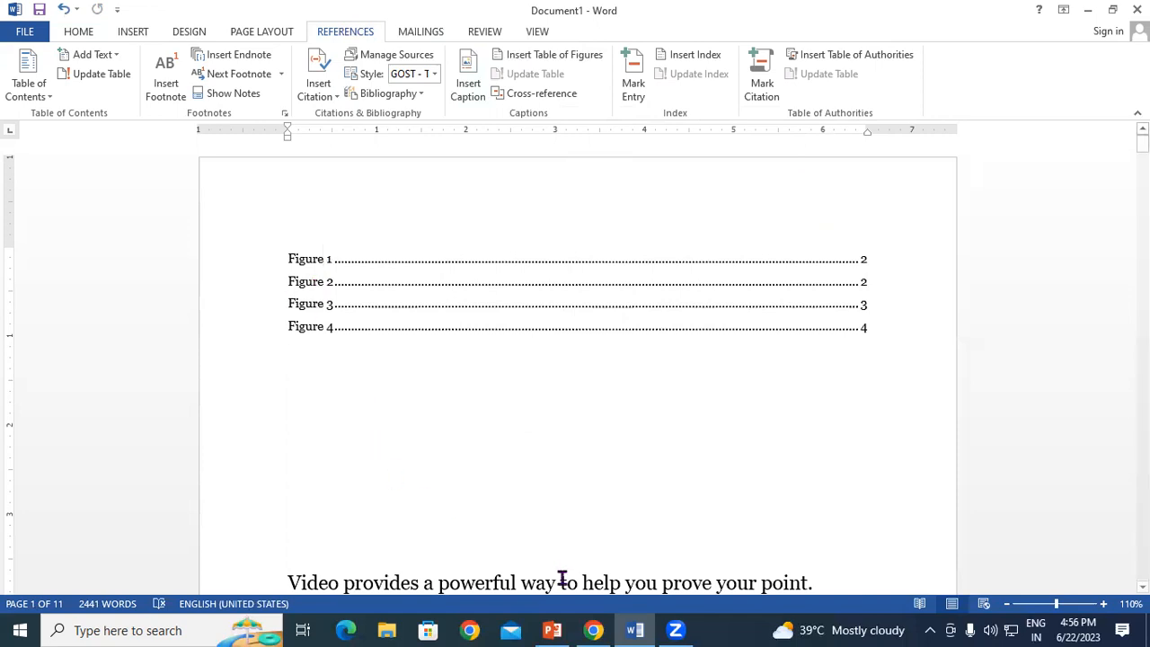
pyautogui.click(373, 298)
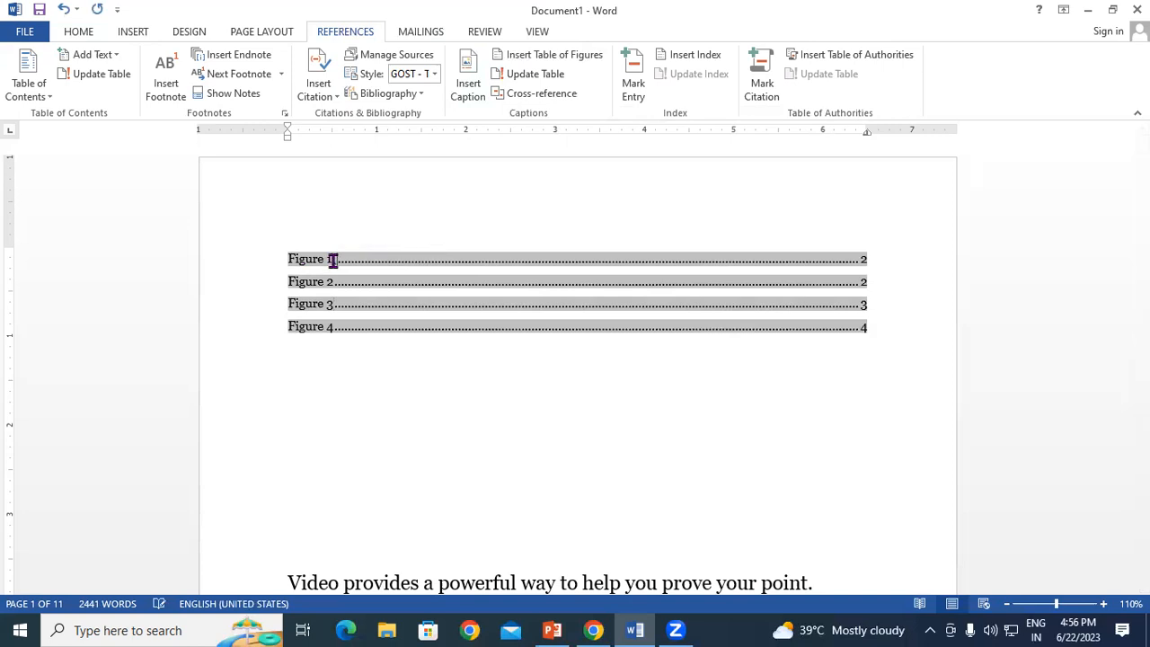
# Step: Append '(Logo Images)' after Figure 1 in the table of figures
pyautogui.write('(Logo Inages)')
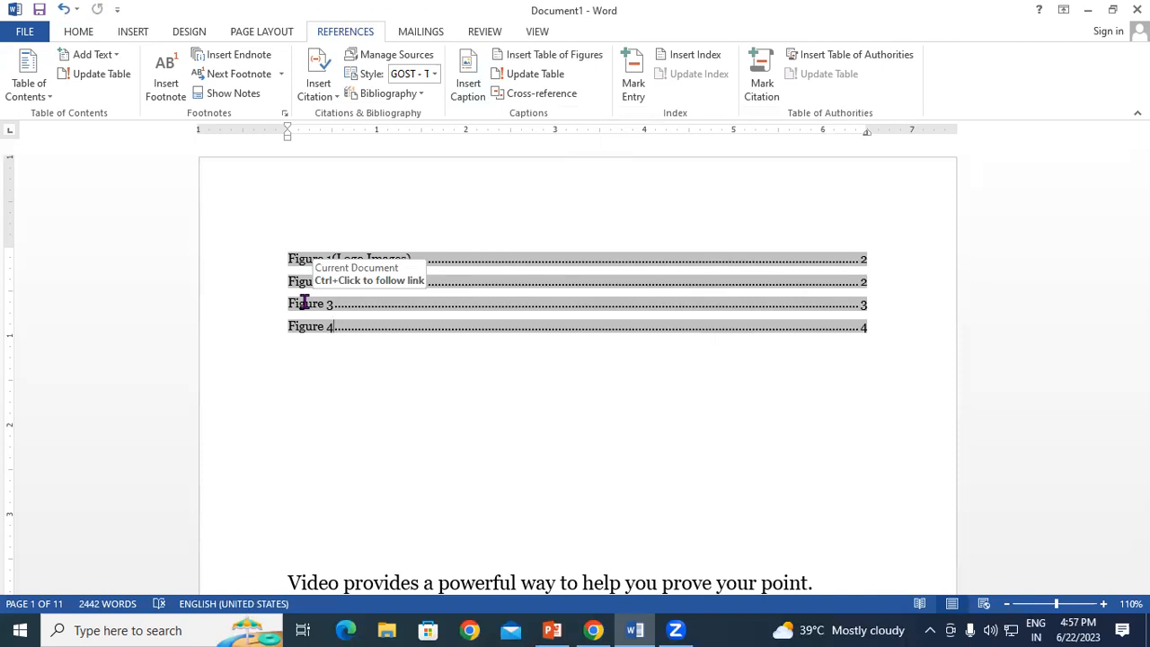
pyautogui.click(546, 97)
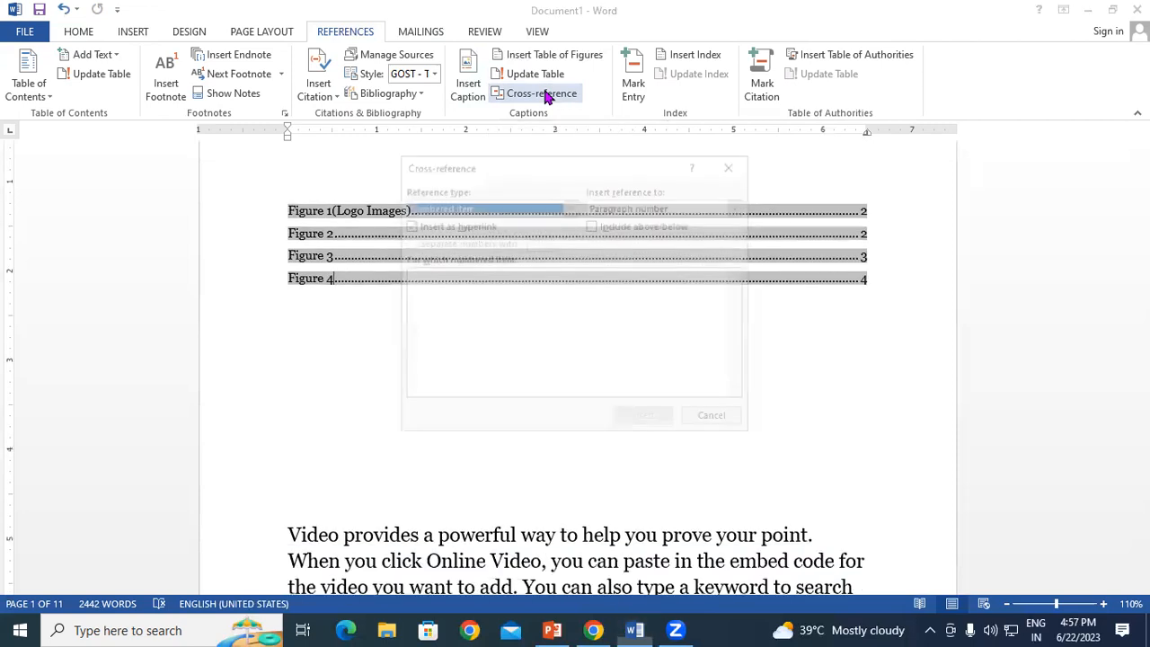
pyautogui.moveTo(475, 167); pyautogui.dragTo(533, 170)
pyautogui.click(561, 208)
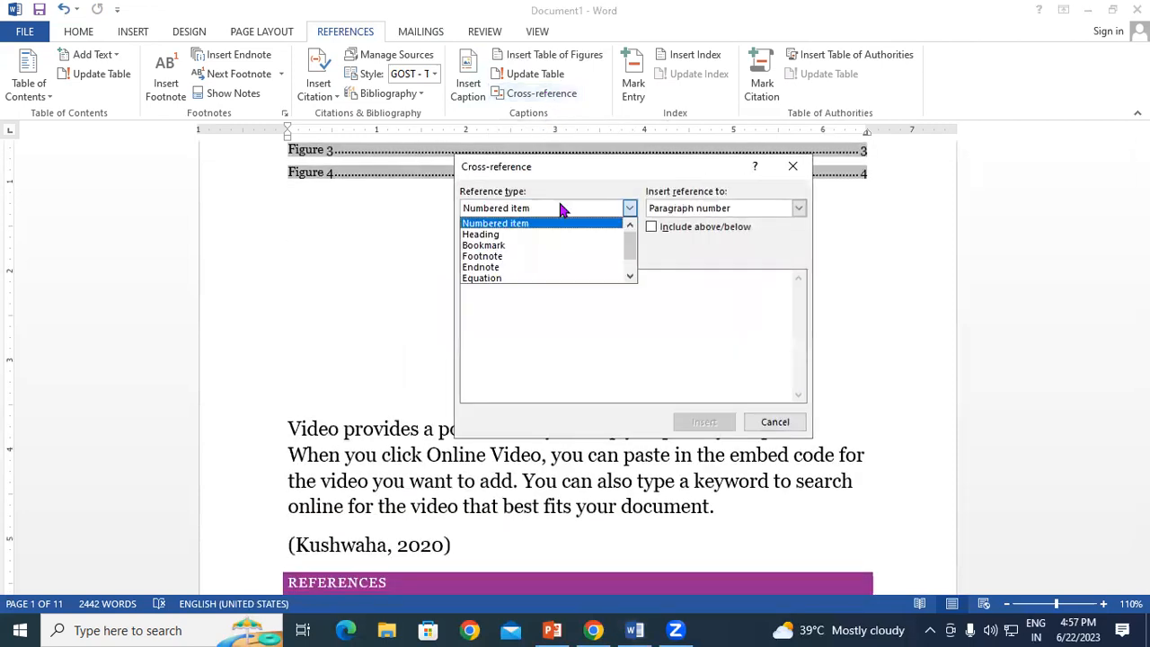
pyautogui.click(514, 242)
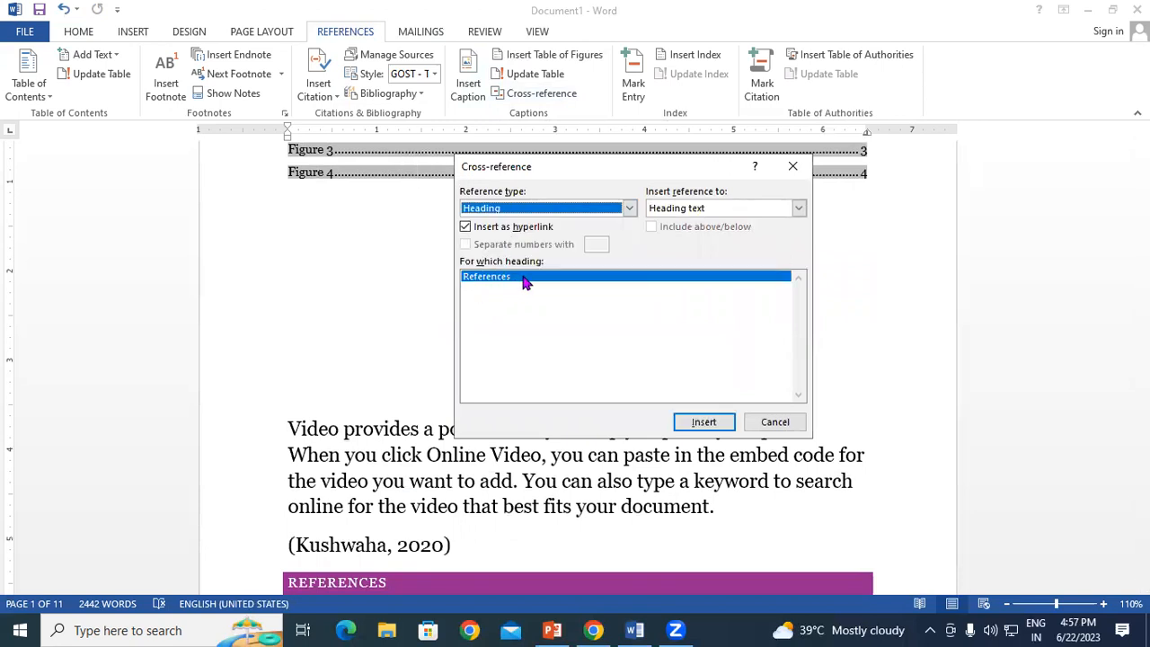
pyautogui.click(560, 208)
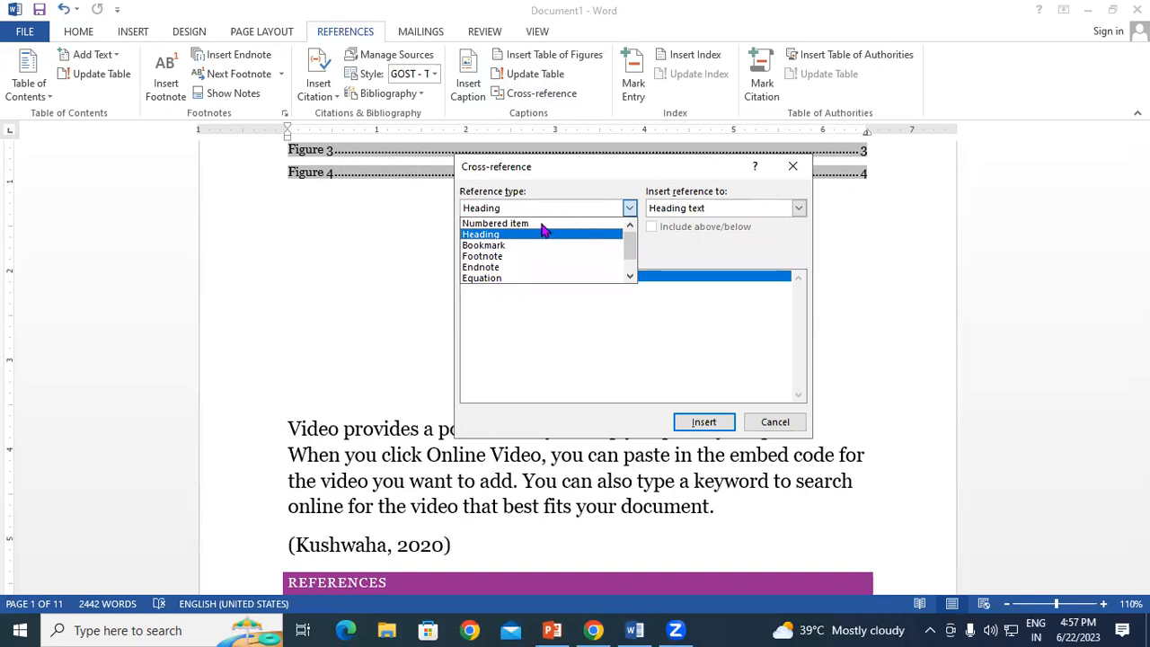
pyautogui.scroll(-2, 539, 238)
pyautogui.click(501, 279)
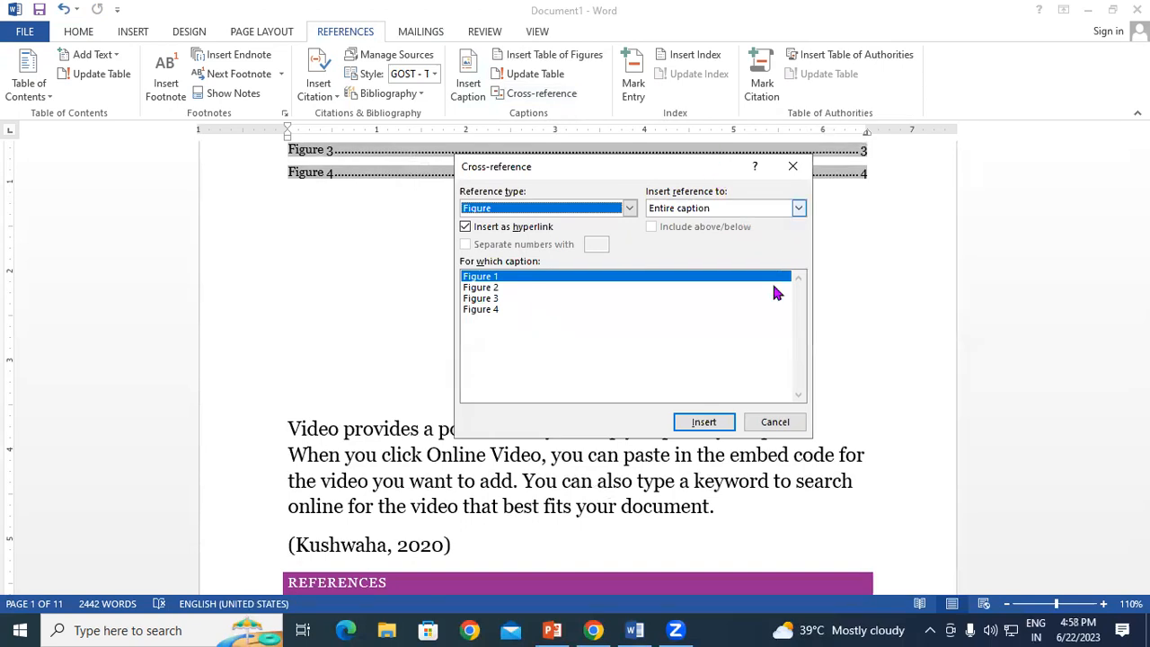
pyautogui.click(775, 422)
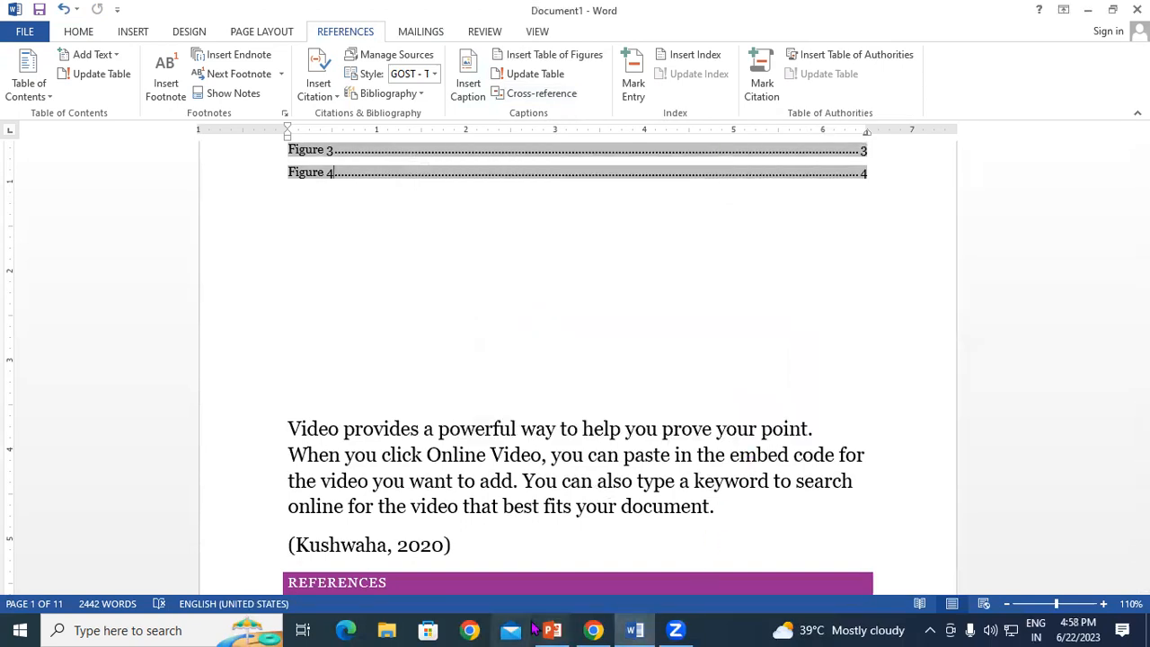